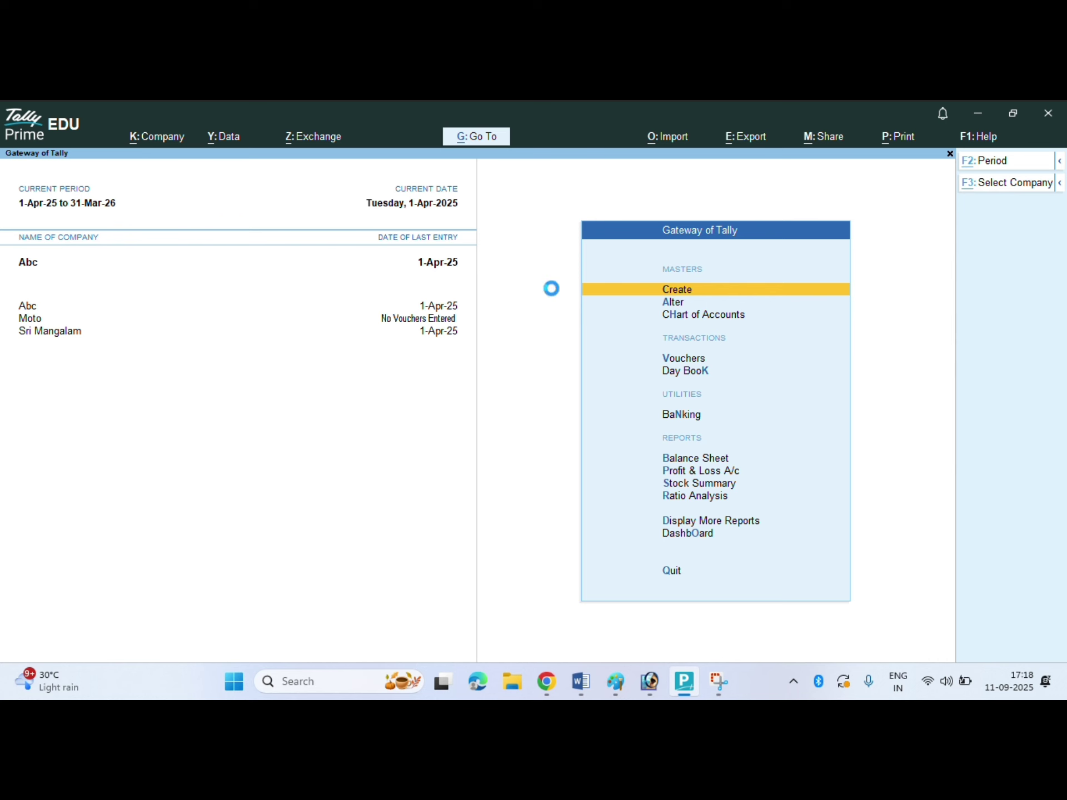
- Start a new company named Sri Mangalam Komaki with address Harsinghraidih, Giridih
key(alt+F3)
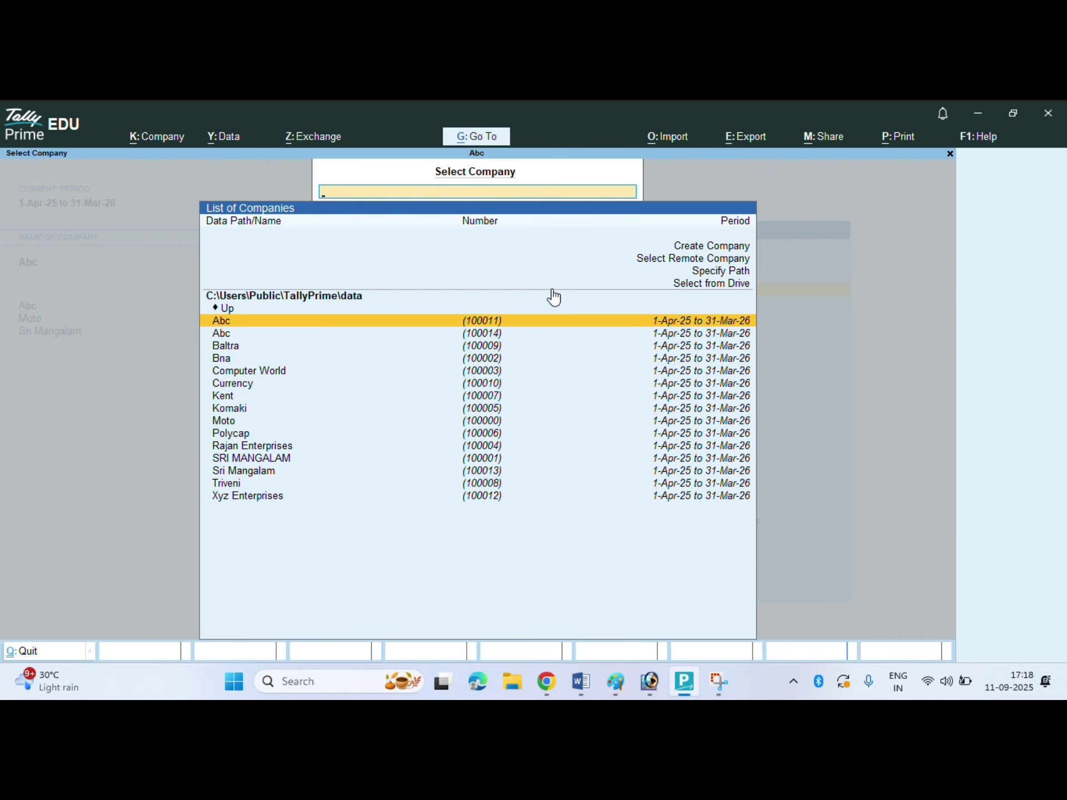
key(Up)
key(Up)
key(Up)
key(Up)
key(Up)
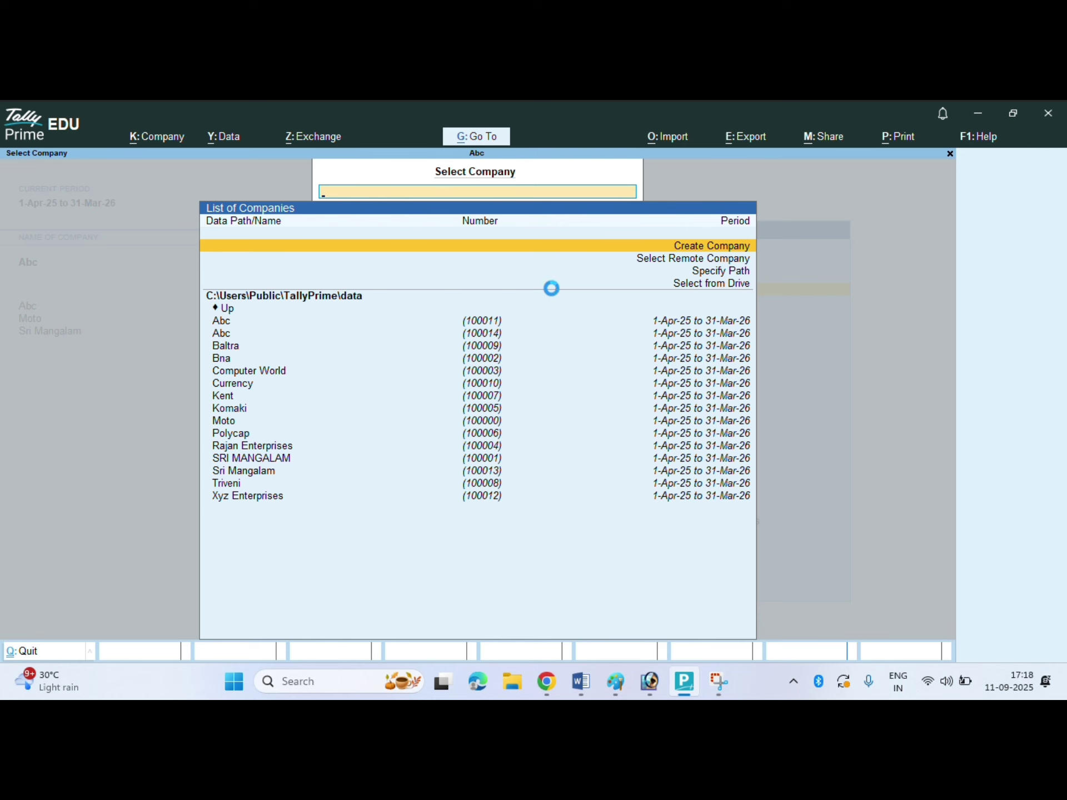
key(Return)
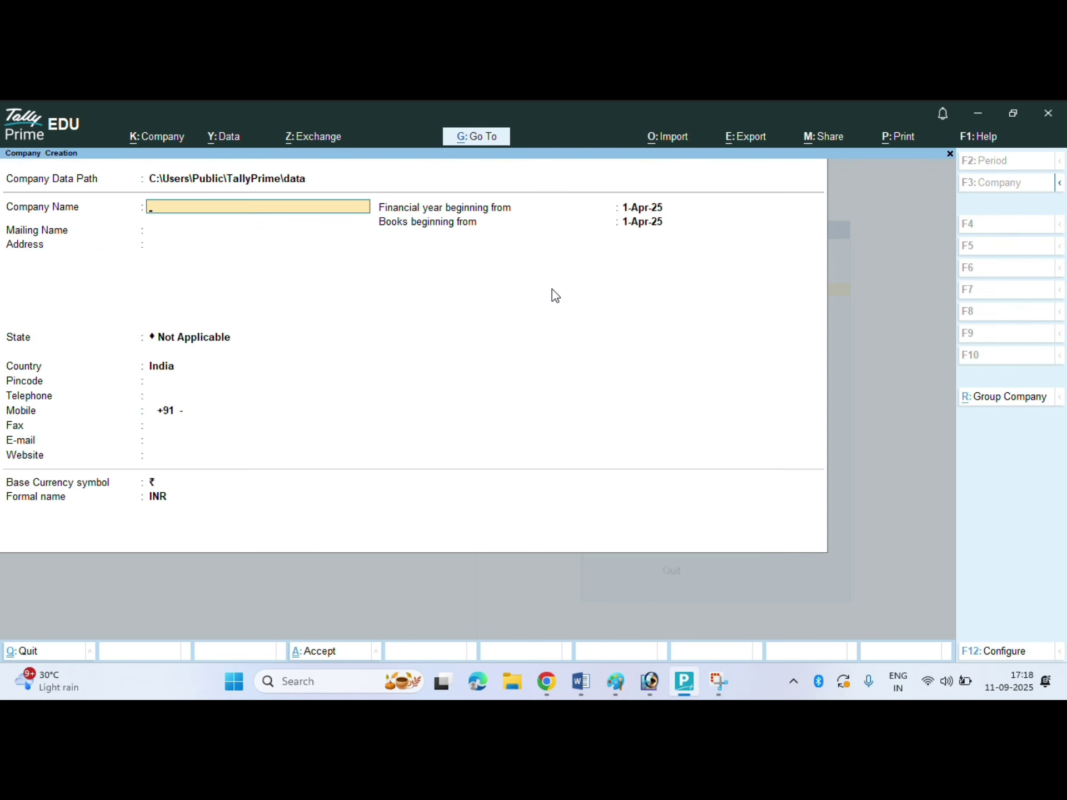
text(Sri Mangalam Komaki)
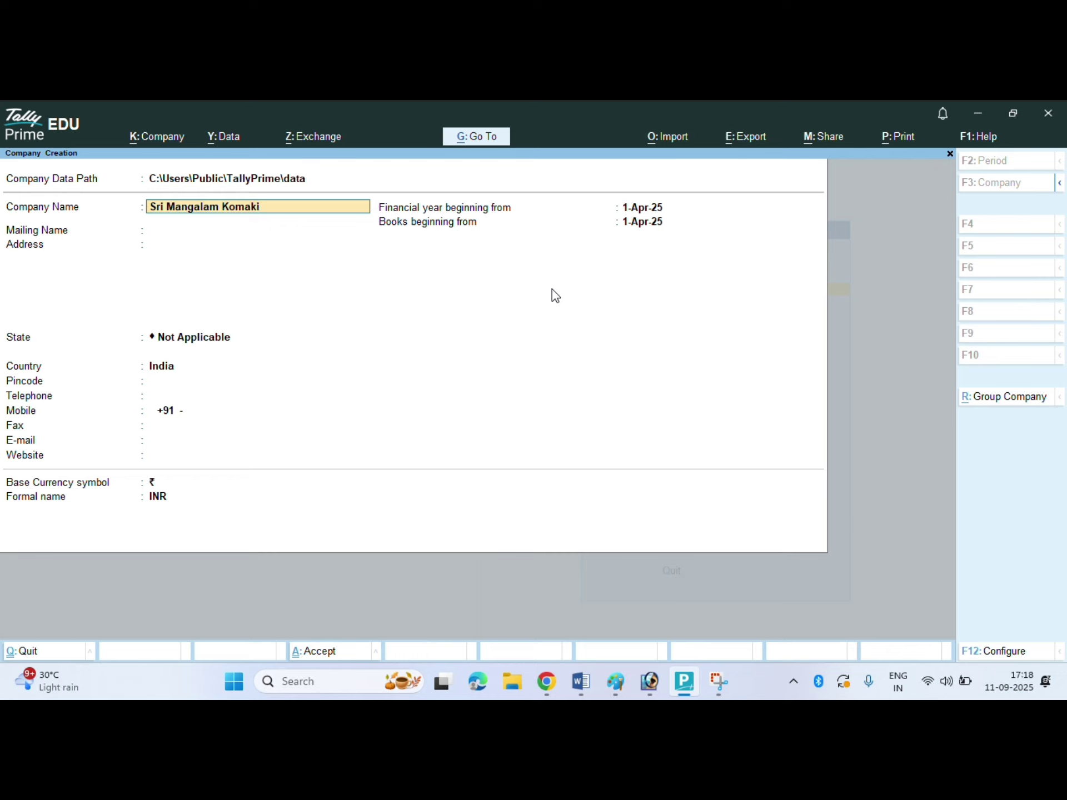
key(Return)
key(Return)
text(Har)
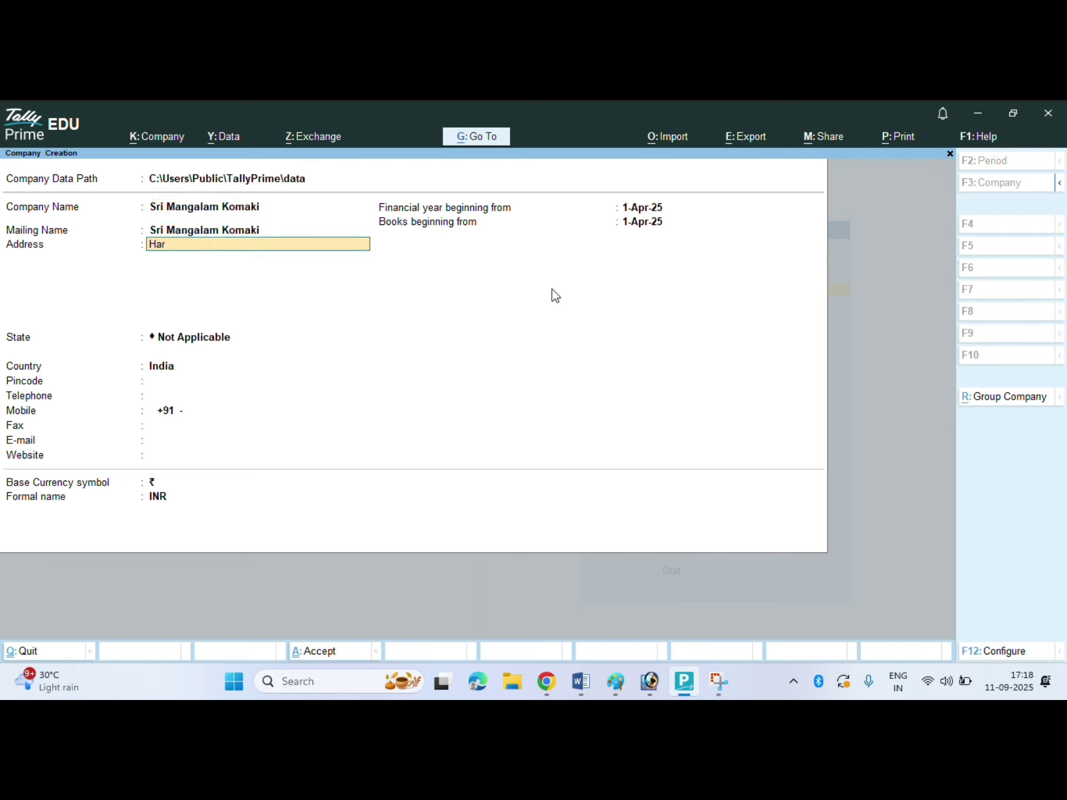
text(singhraidih)
key(Return)
text(G)
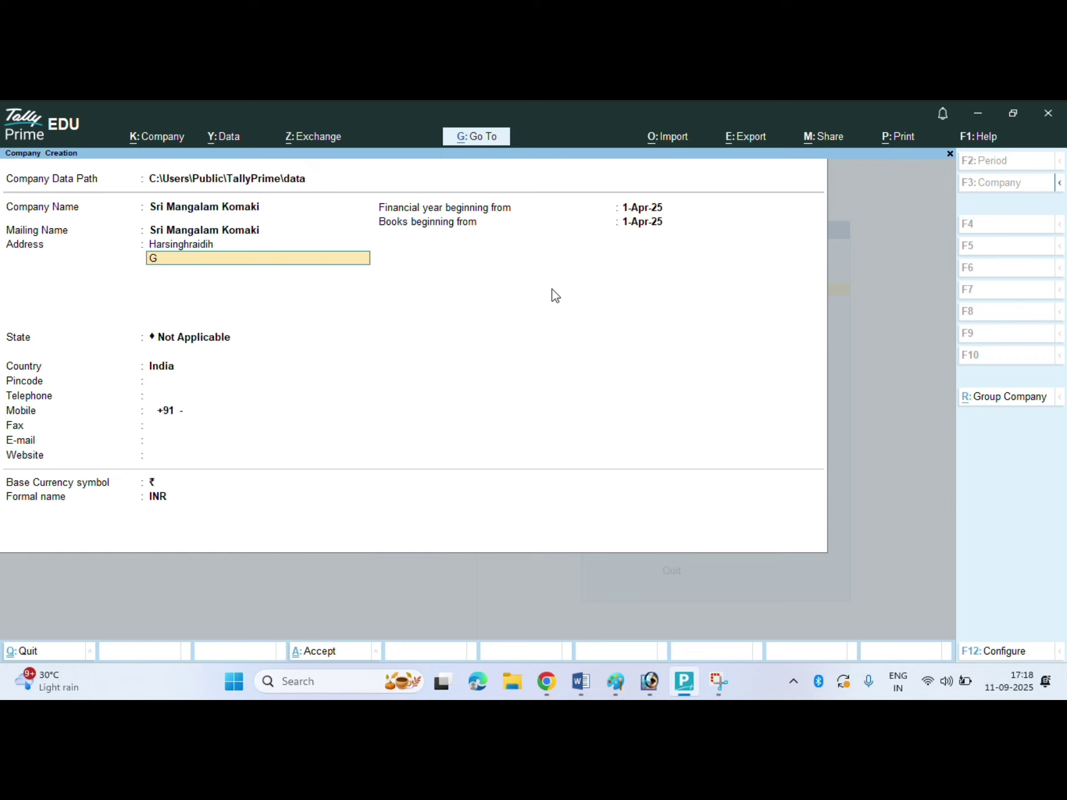
text(iridih)
- Set state Jharkhand and pincode 815301, then save the company
key(Return)
key(Return)
text(Jh)
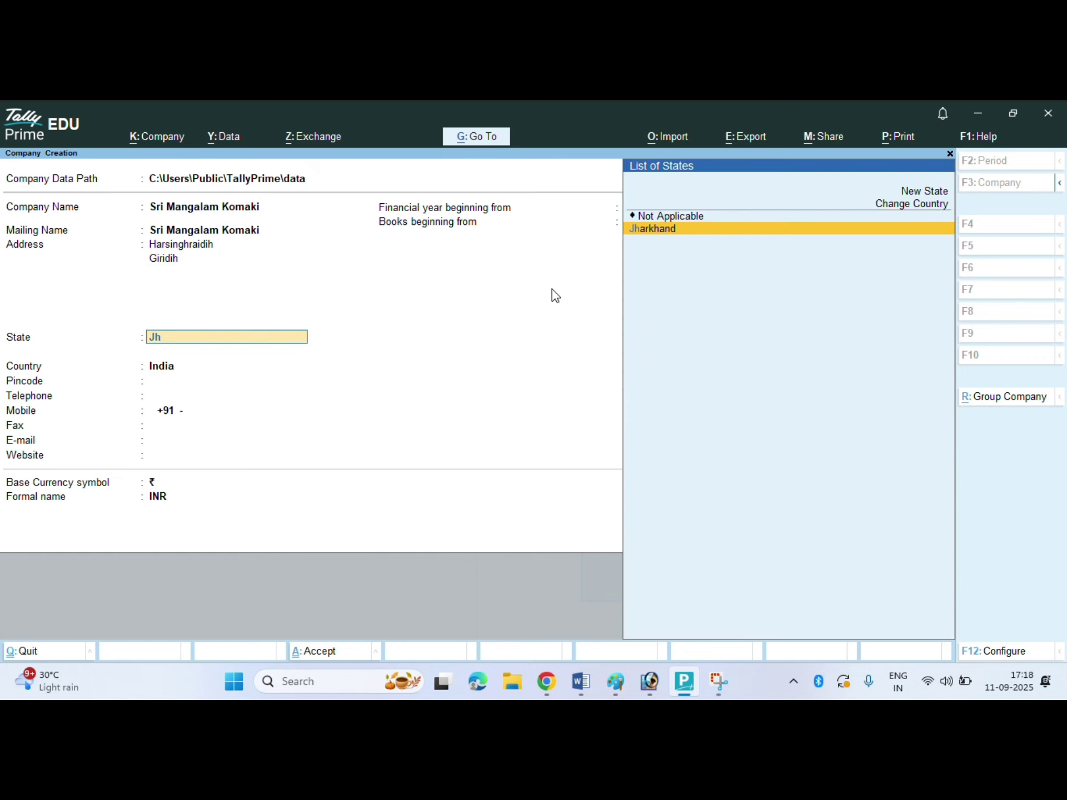
key(Return)
text(815302)
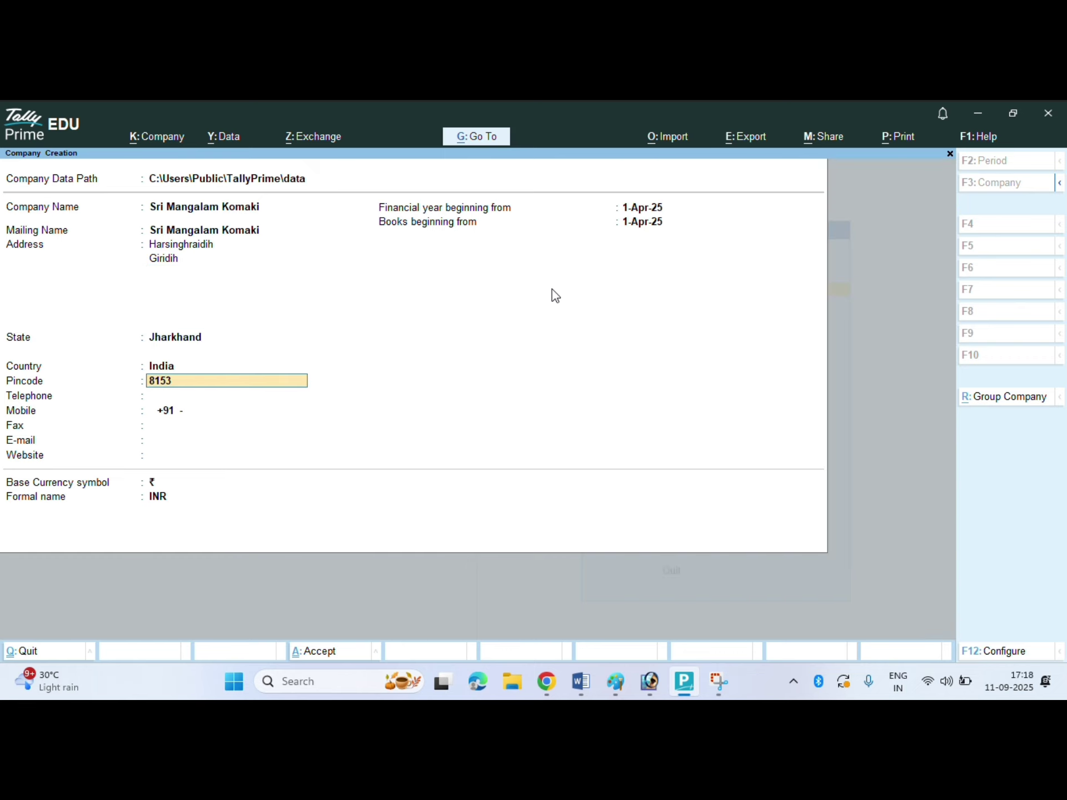
key(Return)
key(Return)
key(Return)
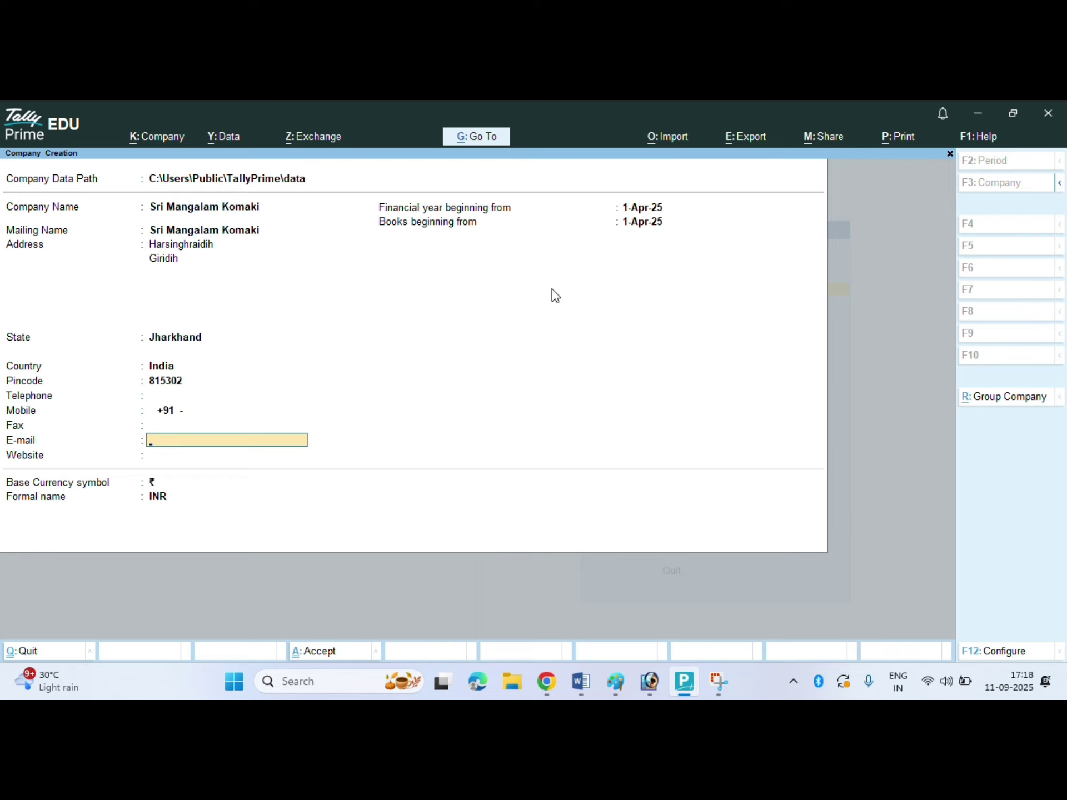
key(BackSpace)
key(BackSpace)
key(BackSpace)
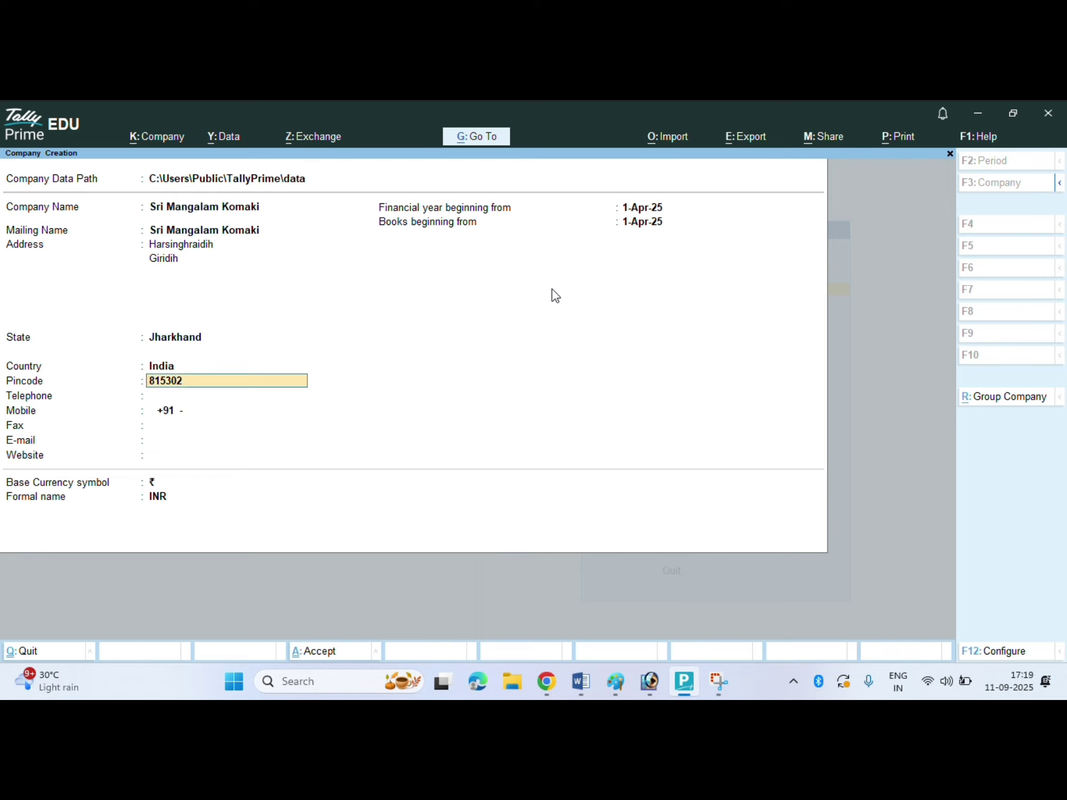
key(BackSpace)
text(1)
key(Return)
key(Return)
key(Return)
key(Return)
key(Return)
key(Return)
key(Return)
key(Return)
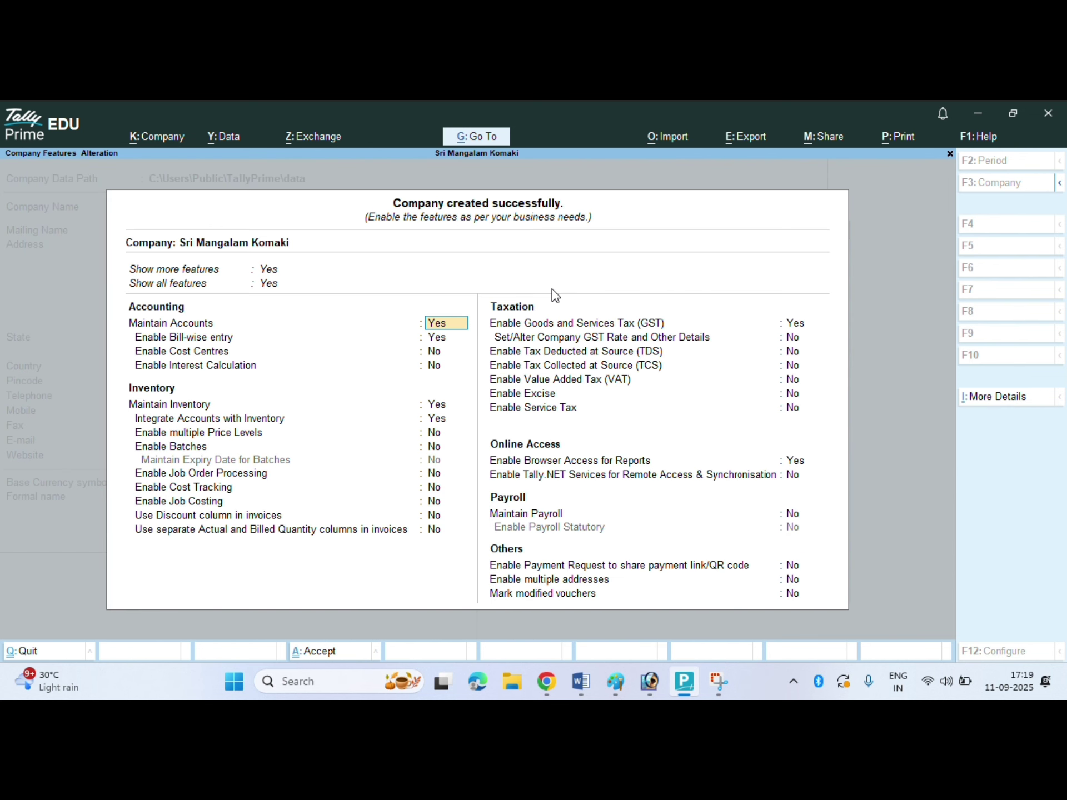
- Quit the Company Features screen back to the Gateway of Tally
key(BackSpace)
key(Escape)
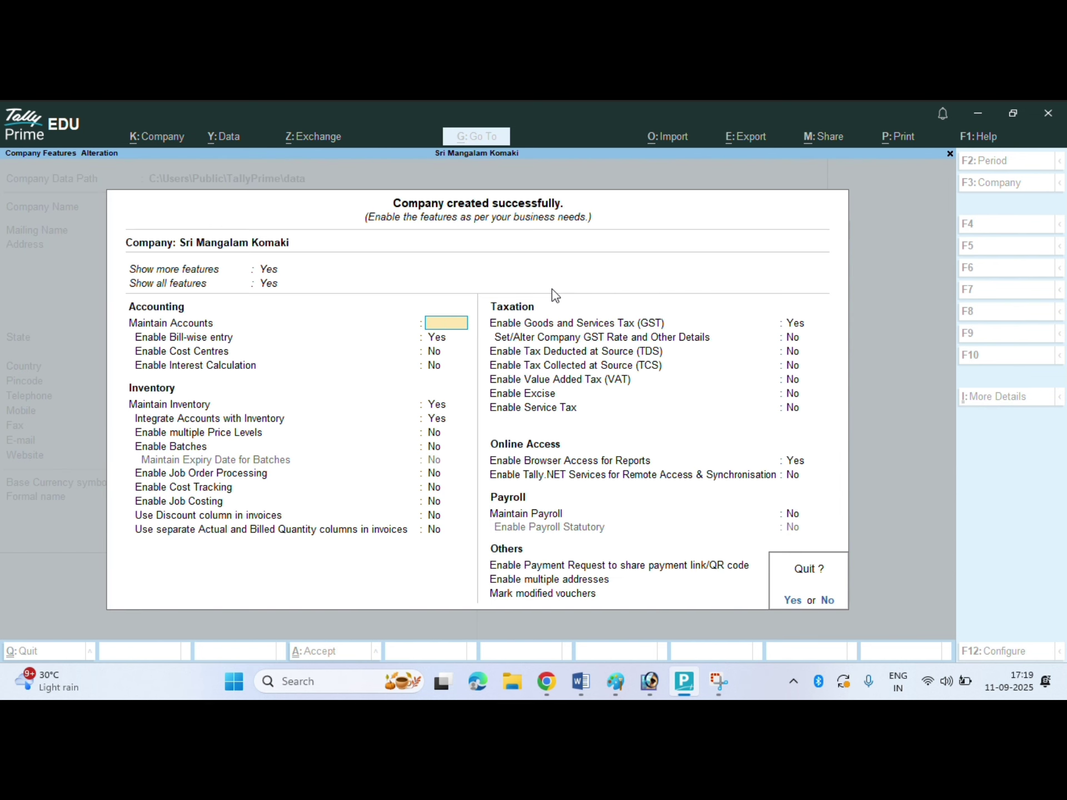
key(y)
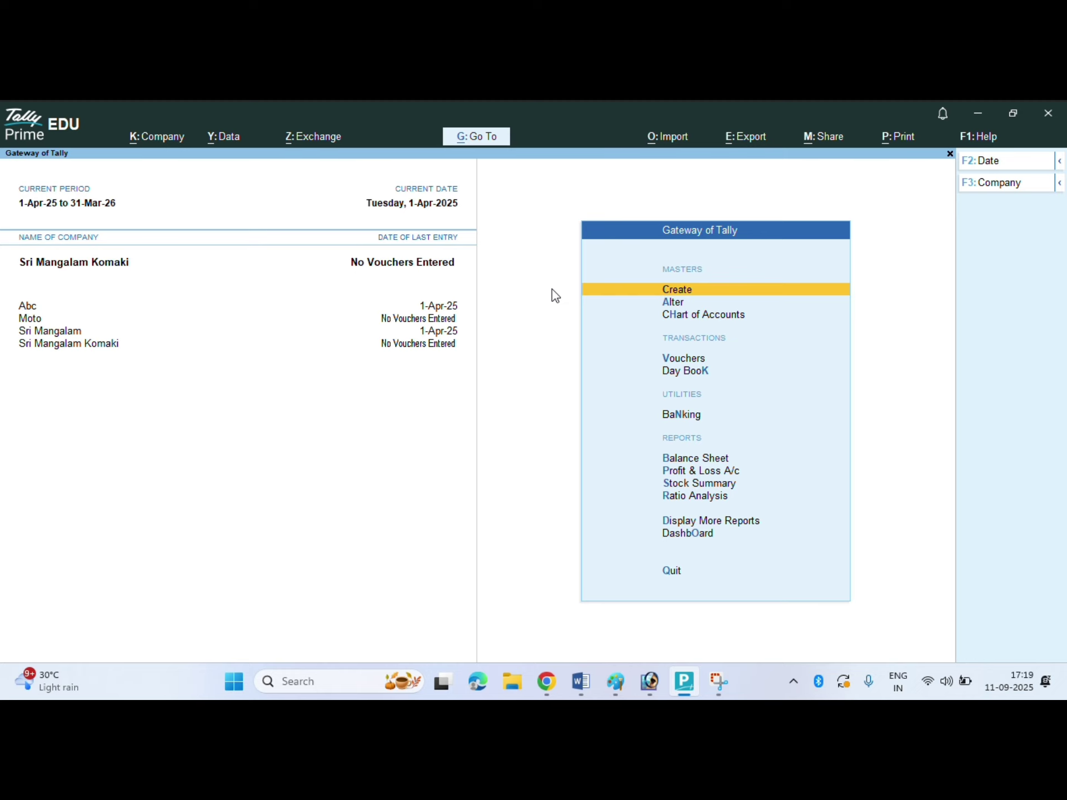
- From the List of Masters, choose Ledger to get a blank ledger form
key(Return)
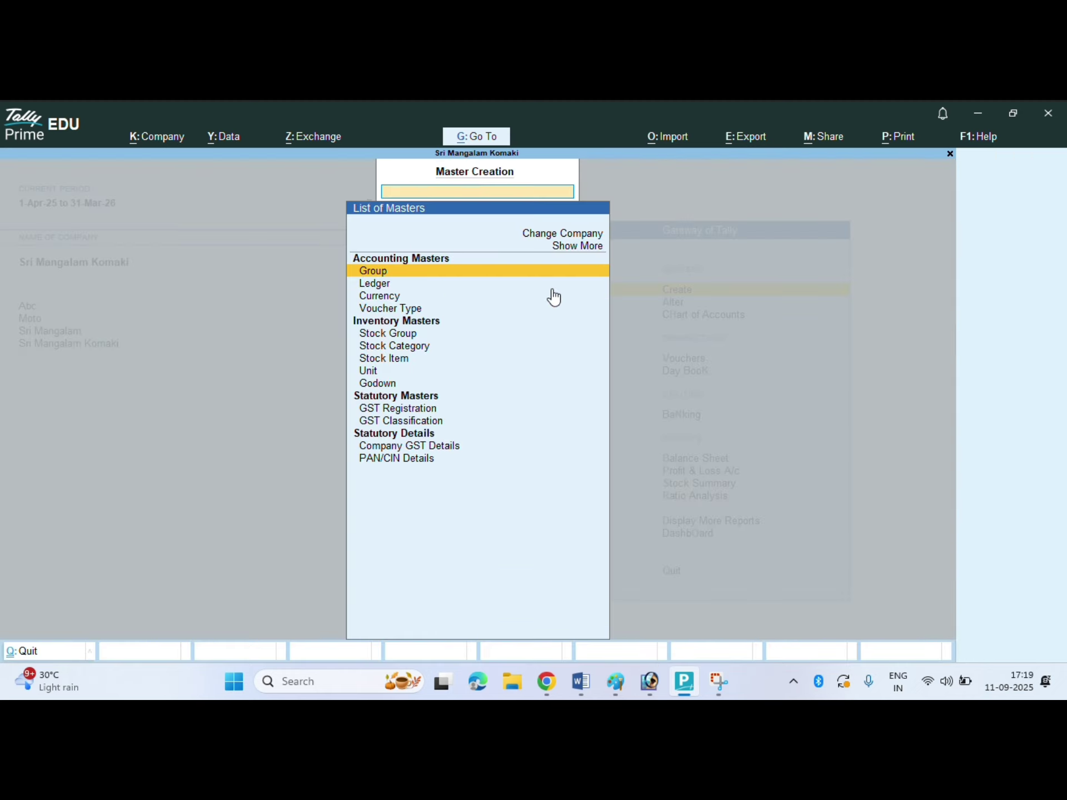
key(Down)
key(Down)
key(Down)
key(Down)
key(Down)
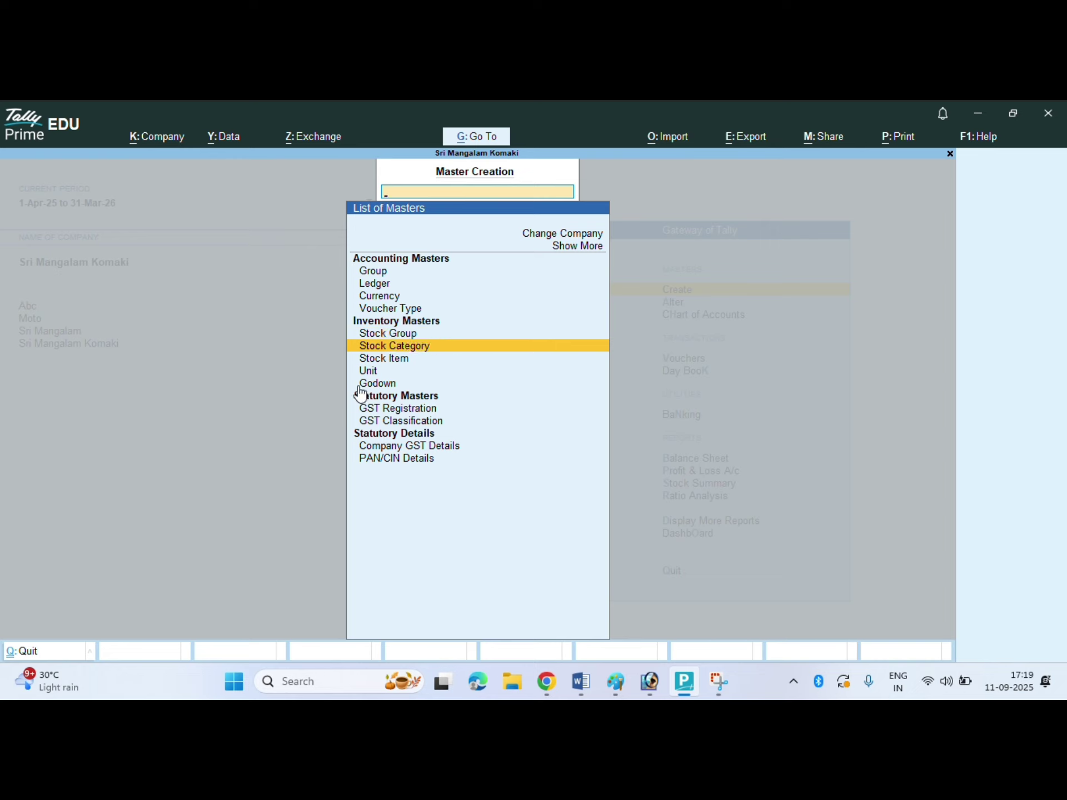
click(396, 386)
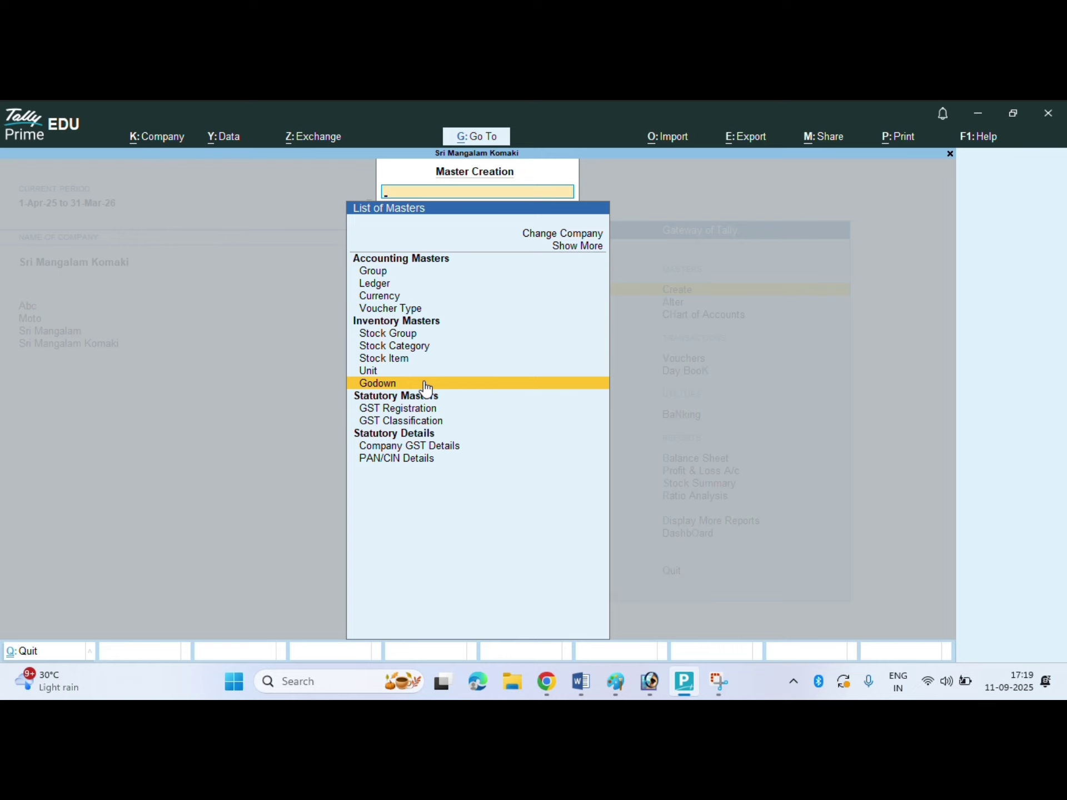
key(Up)
key(Up)
key(Up)
key(Up)
key(Up)
key(Up)
key(Up)
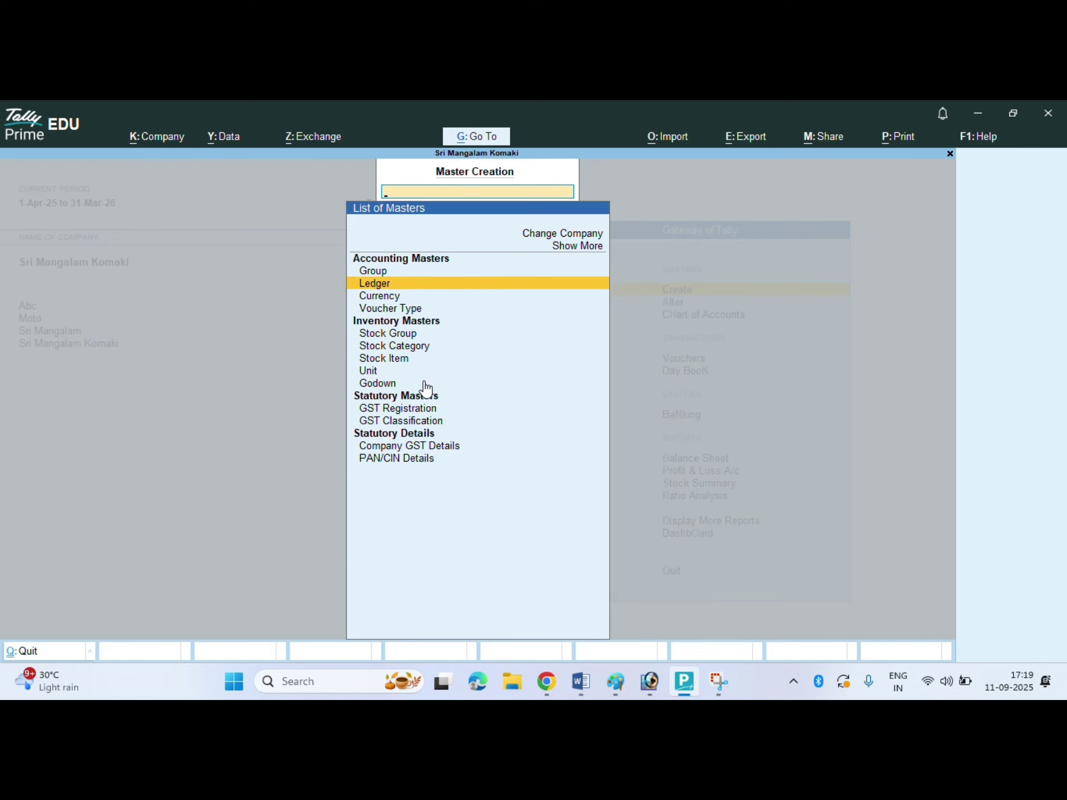
key(Return)
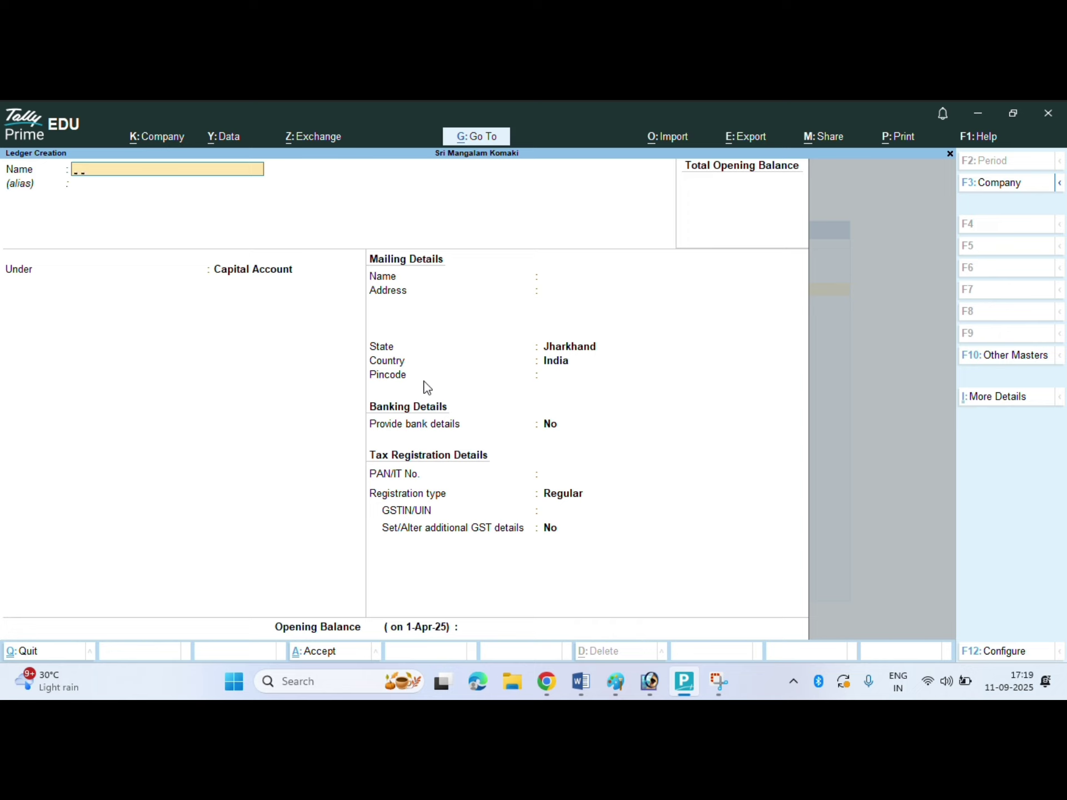
- Create the Capital ledger and the Purchase ledger under Purchase Accounts
text(Capital)
key(Return)
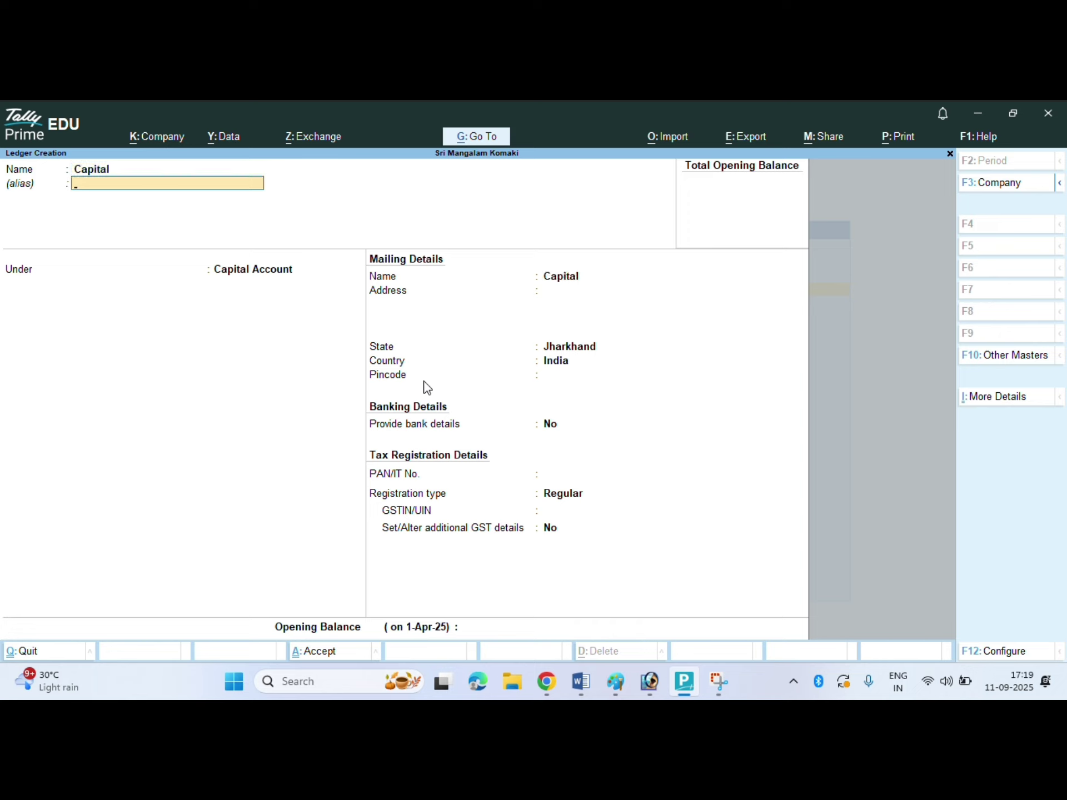
key(Return)
key(Return)
key(Return)
key(Return)
key(Return)
key(Return)
key(Return)
key(Return)
key(Return)
key(Return)
key(Return)
key(Return)
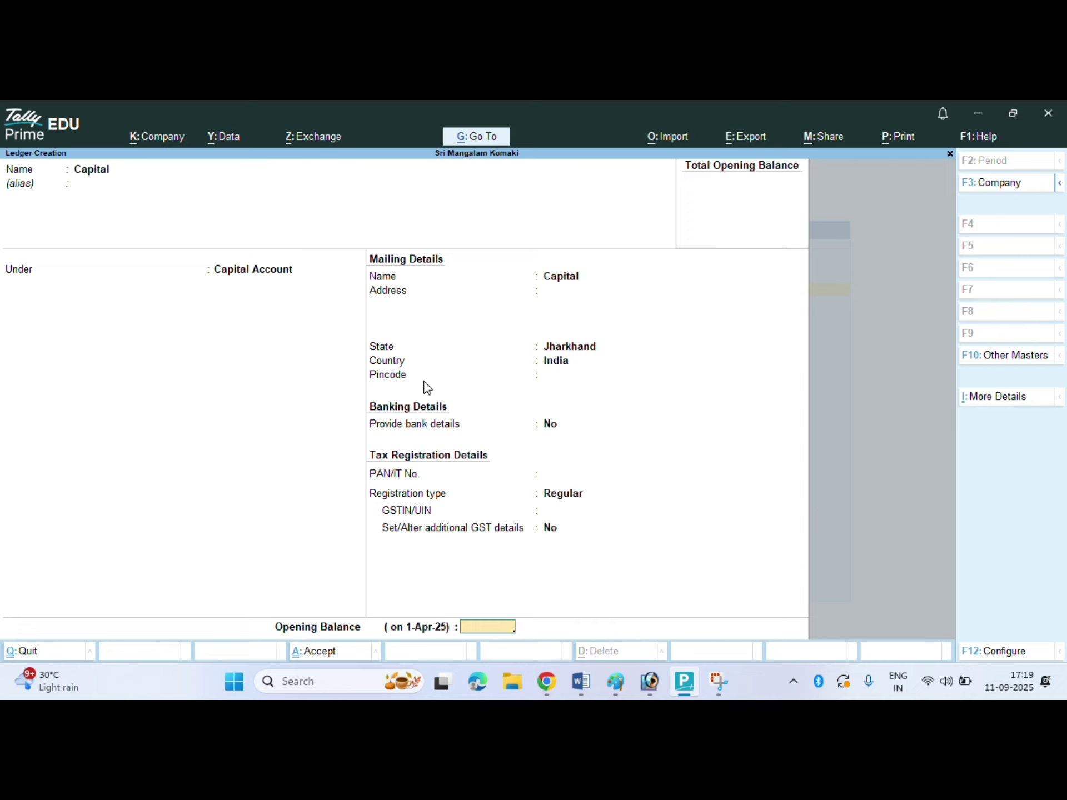
key(Return)
key(Return)
text(Purc)
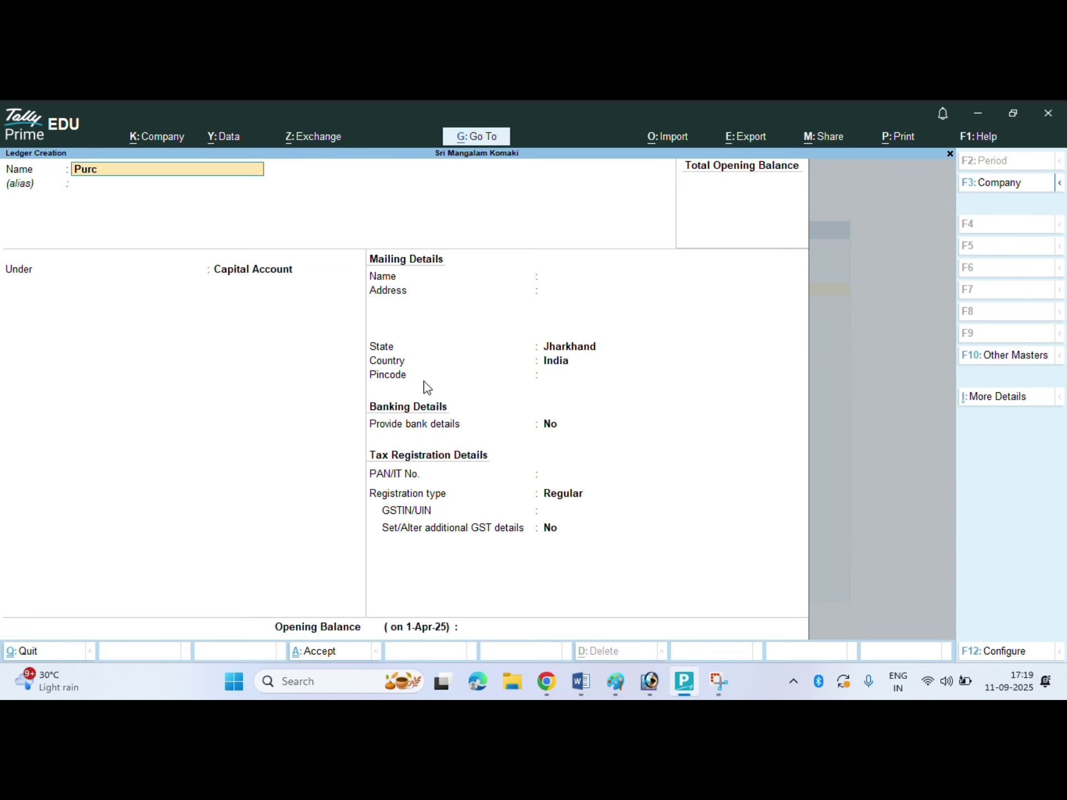
text(hase)
key(Return)
key(Return)
text(Pu)
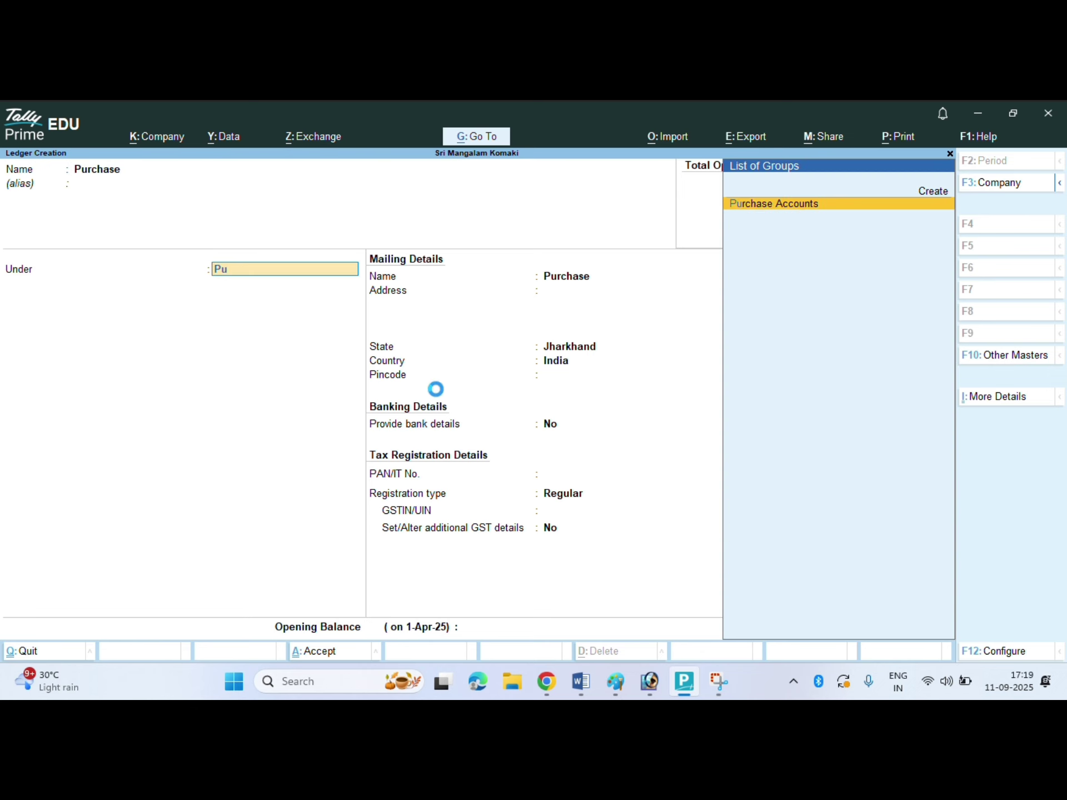
key(Return)
key(Return)
key(Return)
key(Return)
key(Return)
key(Return)
key(Return)
key(Return)
key(Return)
key(Return)
key(Return)
key(Return)
key(Return)
key(Return)
- Create the Sales ledger under Sales Accounts with Type of Supply Services, then exit
text(S)
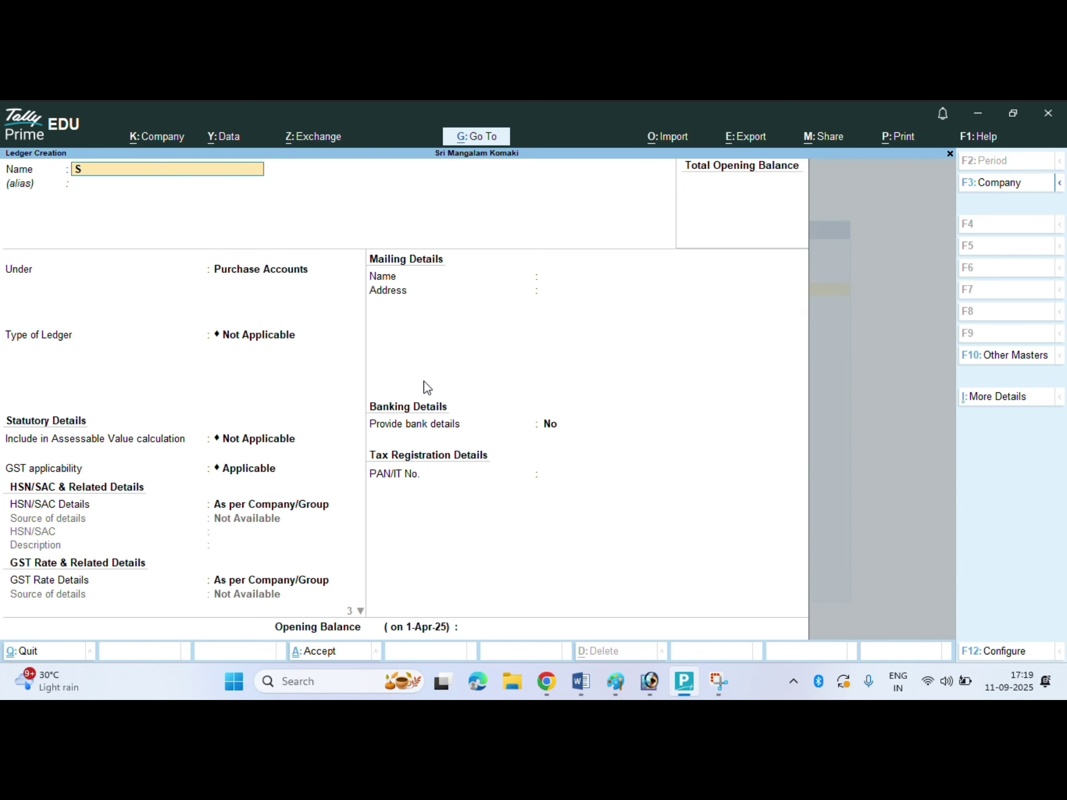
text(ales)
key(Return)
text(Sa)
key(Return)
key(Return)
key(Return)
key(Return)
key(Return)
key(Return)
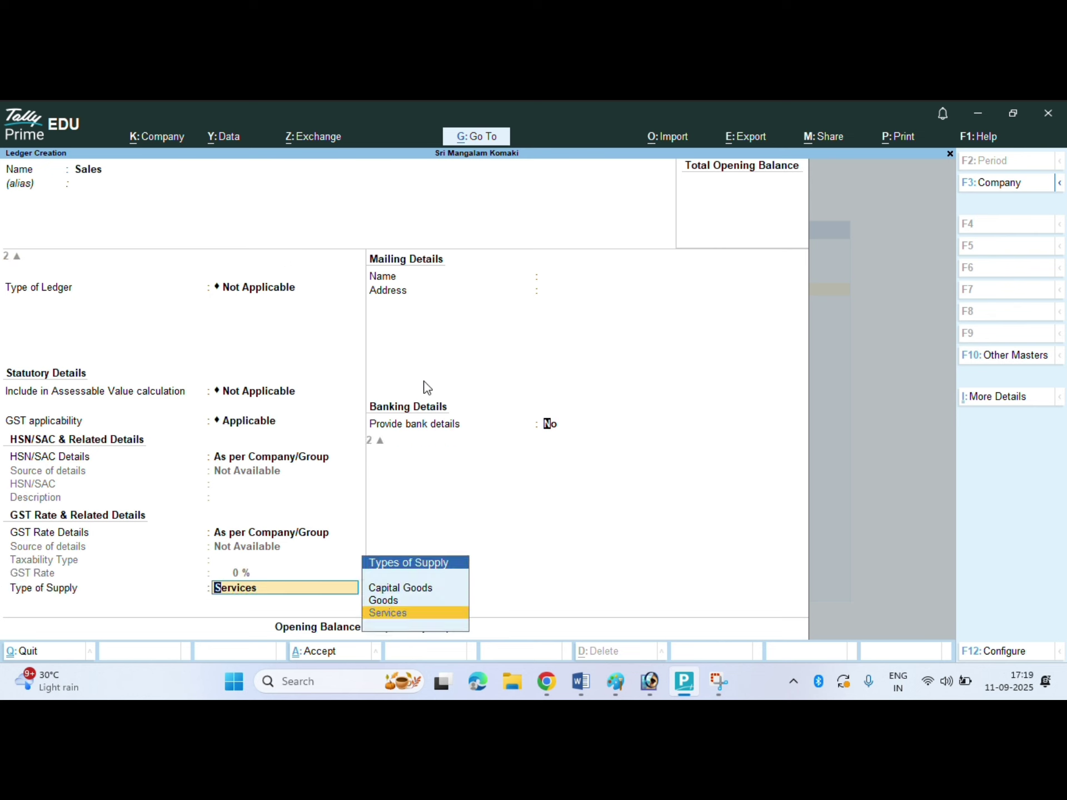
key(Return)
key(Return)
key(Return)
key(Escape)
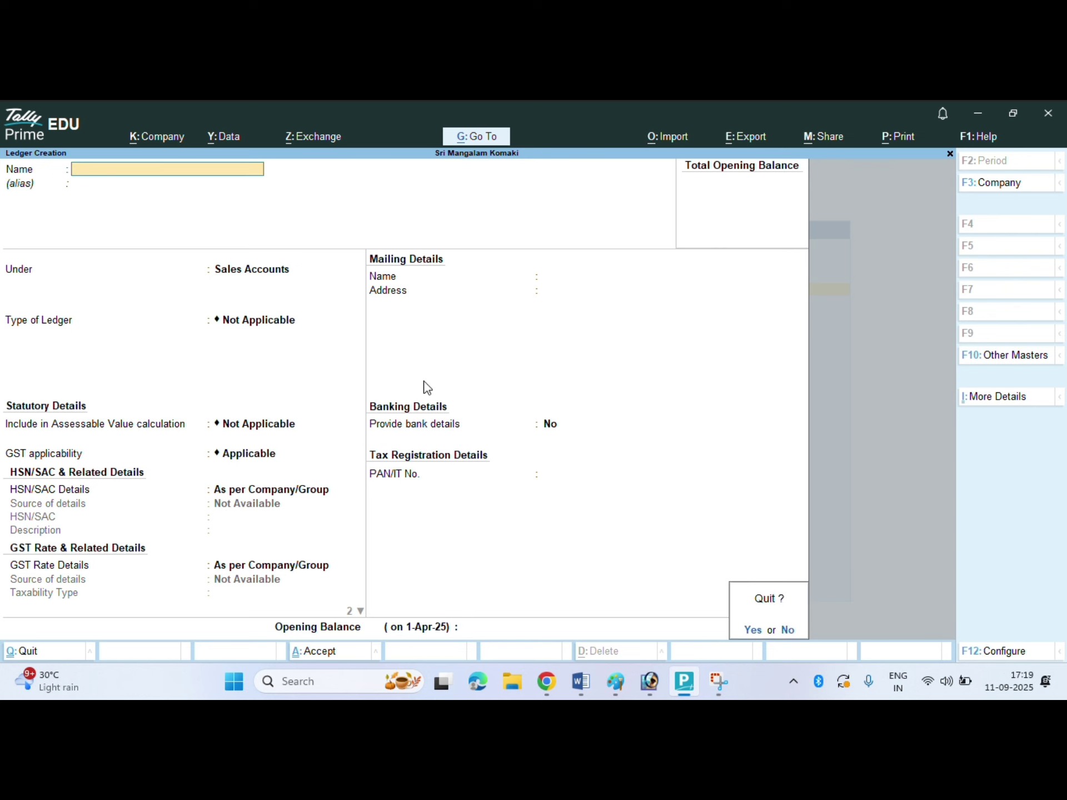
key(Return)
key(Up)
key(Down)
key(Down)
key(Down)
key(Down)
key(Down)
key(Down)
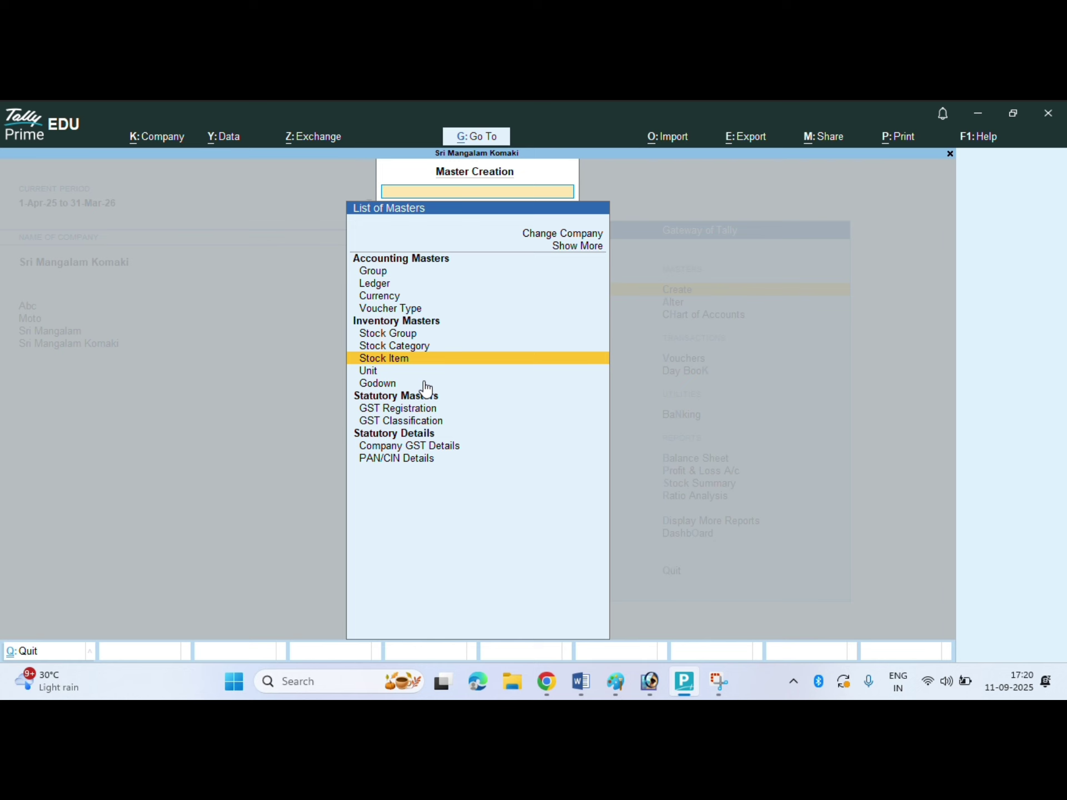
- Create stock item X1 Graphene 55km+ under a new stock group Komaki
key(Return)
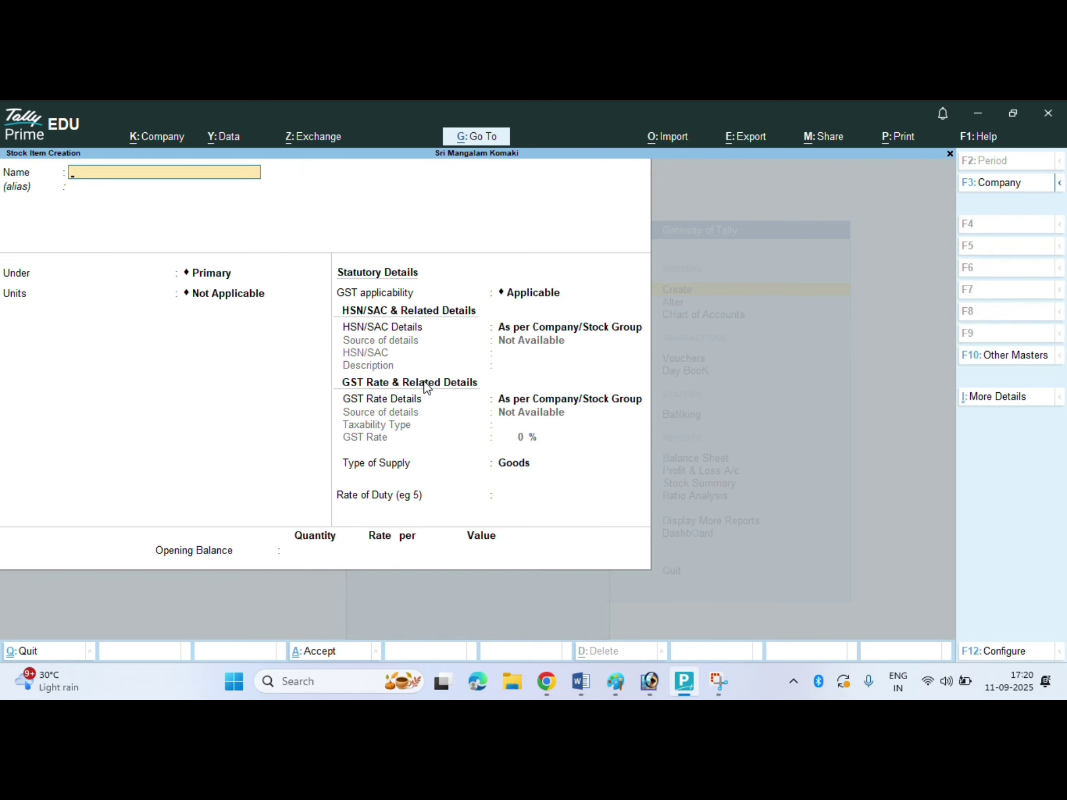
text(X1 Graphene 55km+)
key(Return)
key(Return)
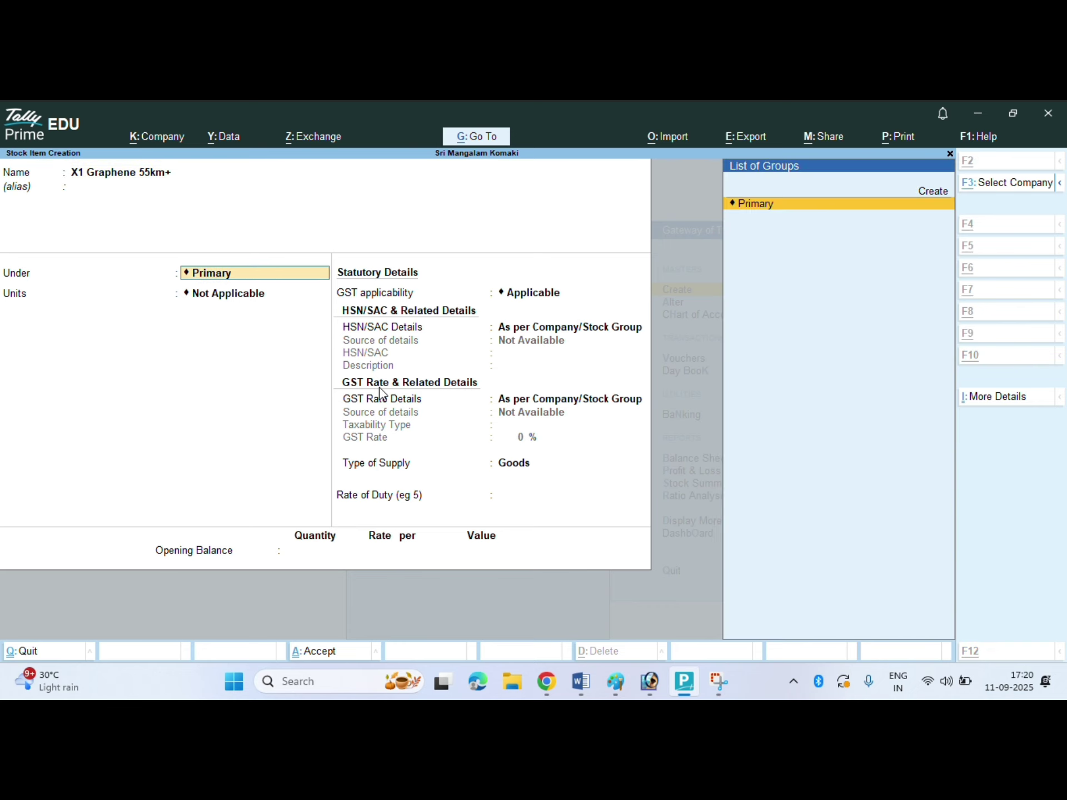
key(alt+c)
text(Komaki)
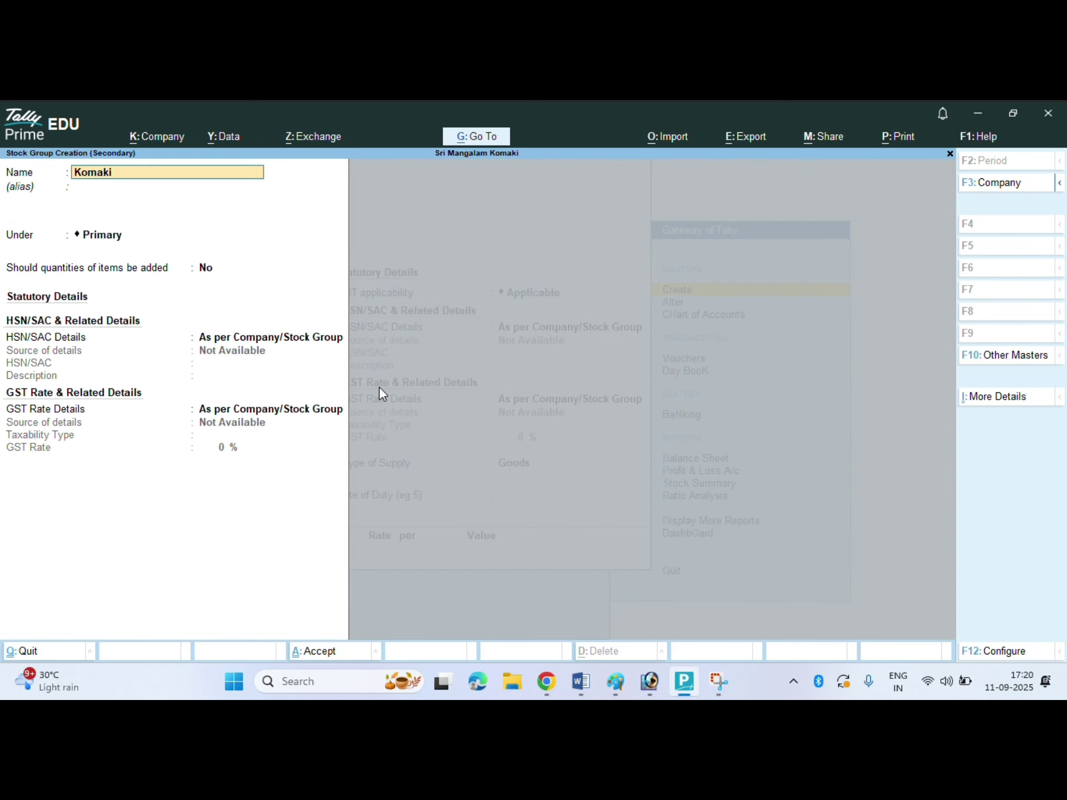
key(Return)
key(Return)
key(Return)
key(Return)
key(Return)
key(Return)
key(Return)
key(Return)
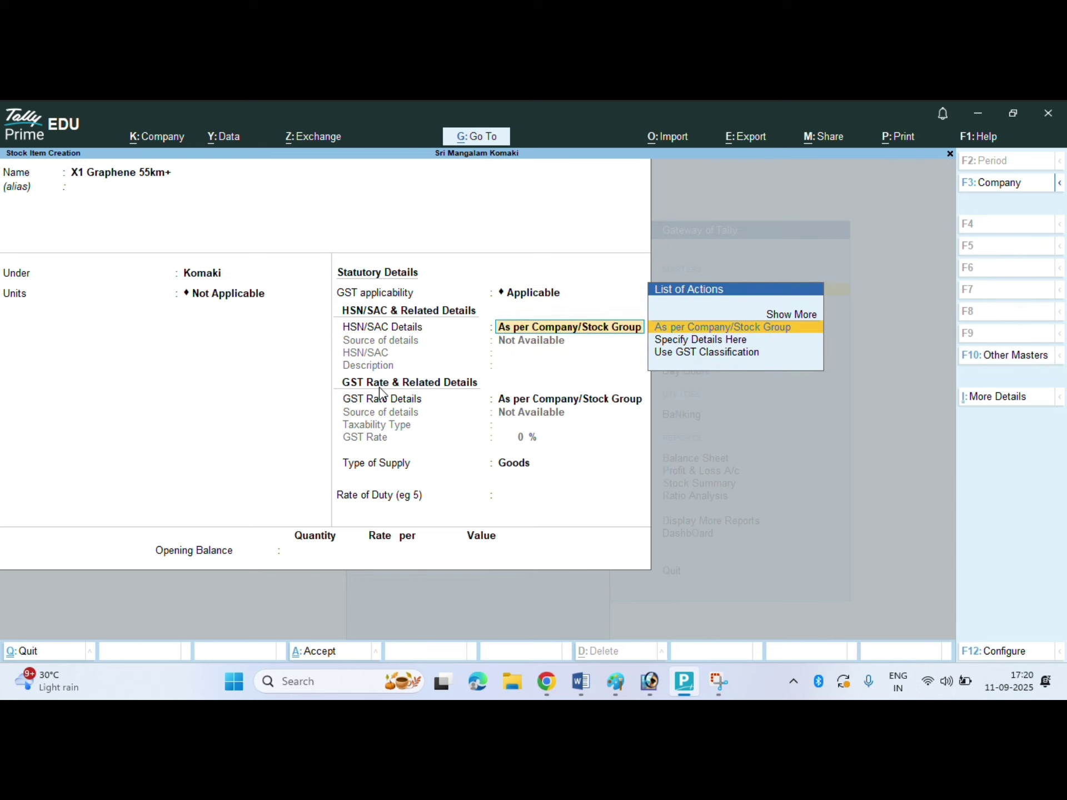
- Give the item a new unit 'nos', save it, and leave stock item creation
key(BackSpace)
key(BackSpace)
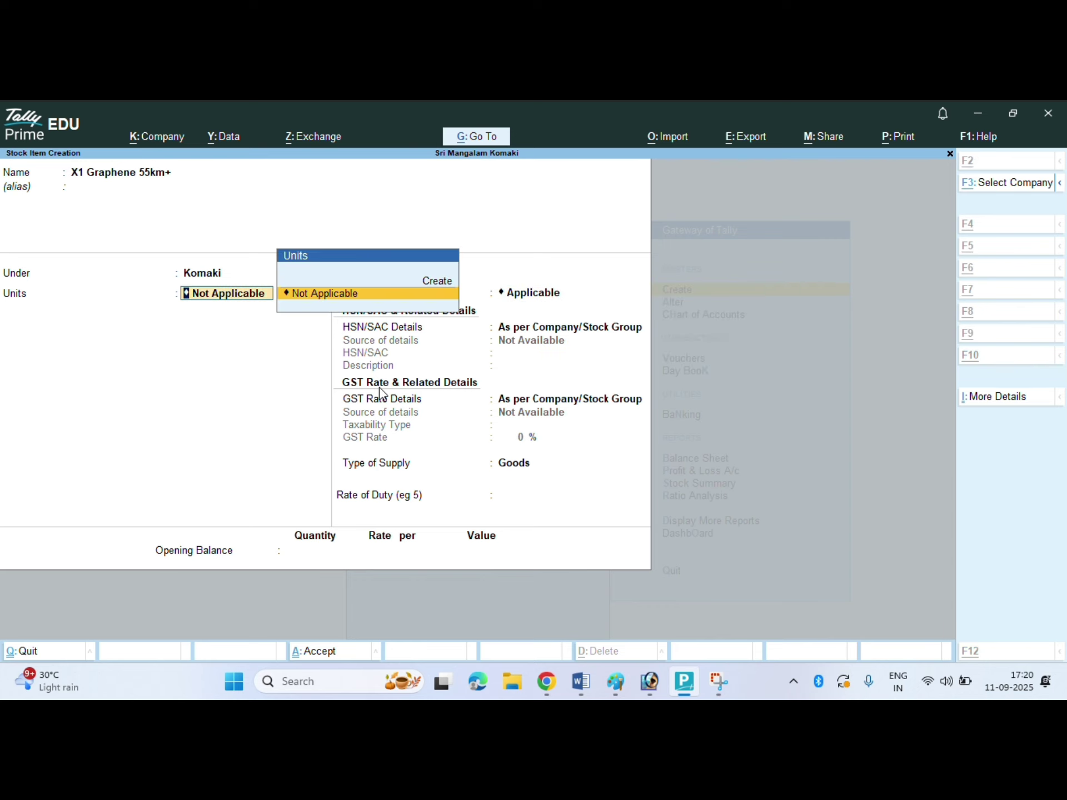
key(alt+c)
text(nos)
key(Return)
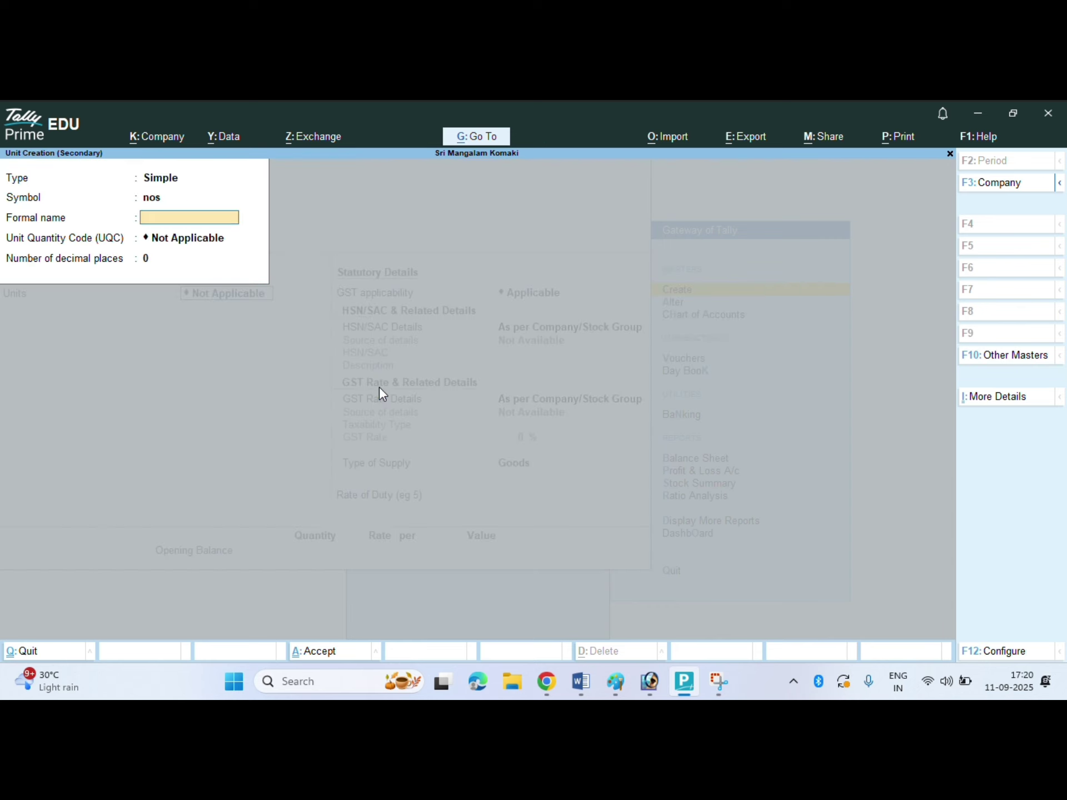
key(Return)
key(Return)
key(Return)
key(Return)
key(Return)
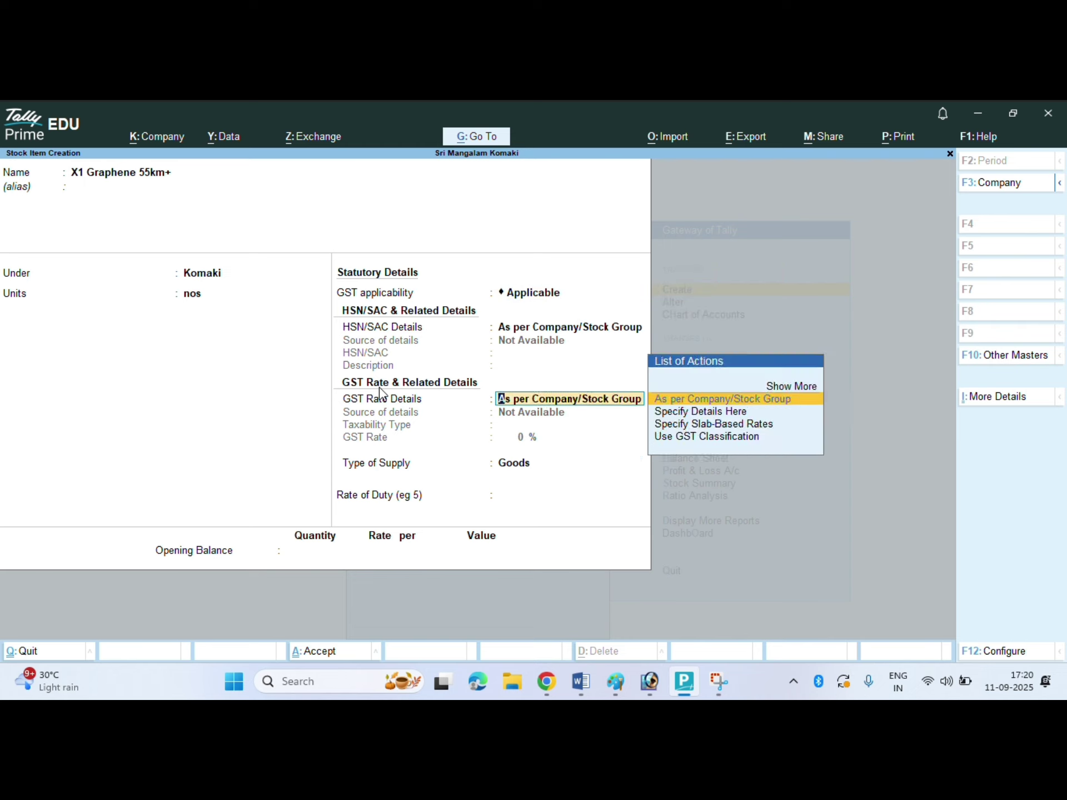
key(Return)
key(Return)
key(Return)
key(Return)
key(Return)
key(Return)
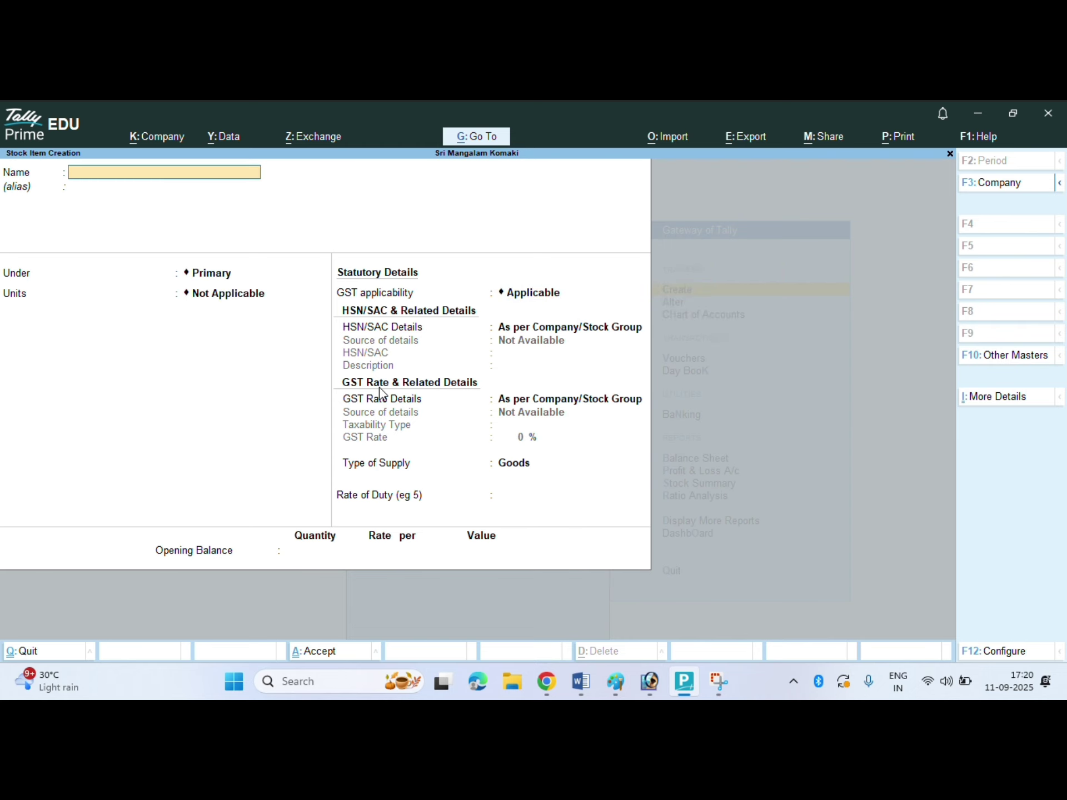
key(Escape)
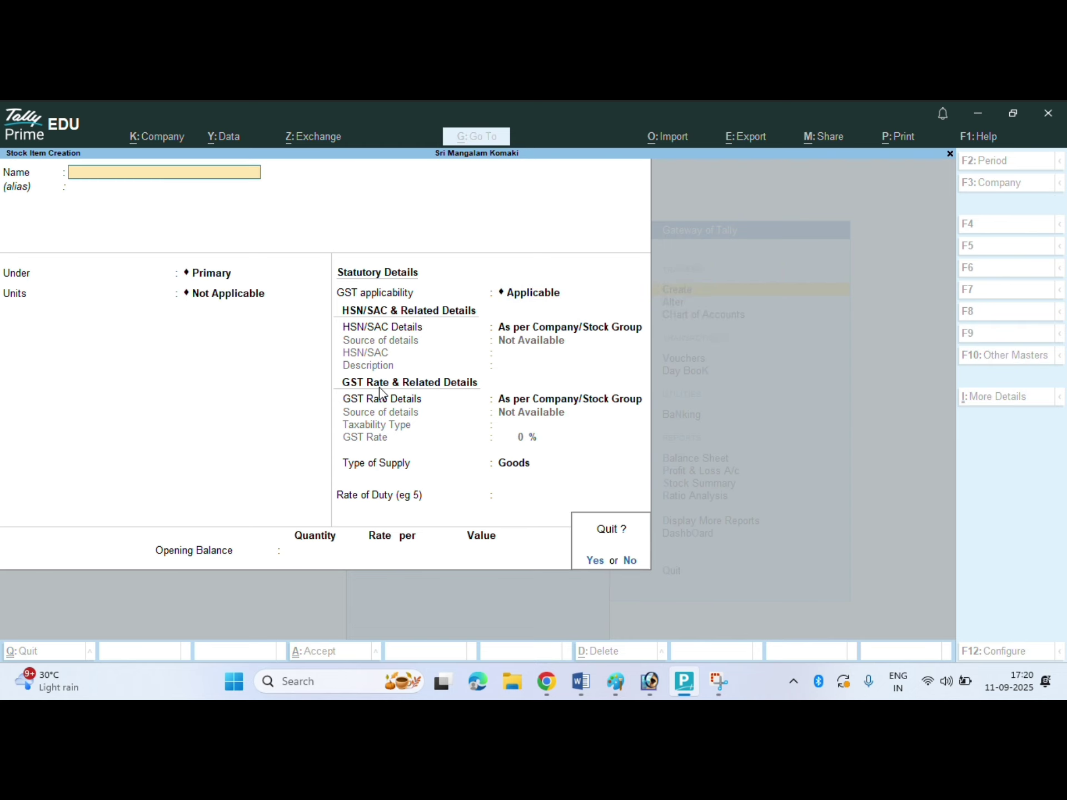
key(Return)
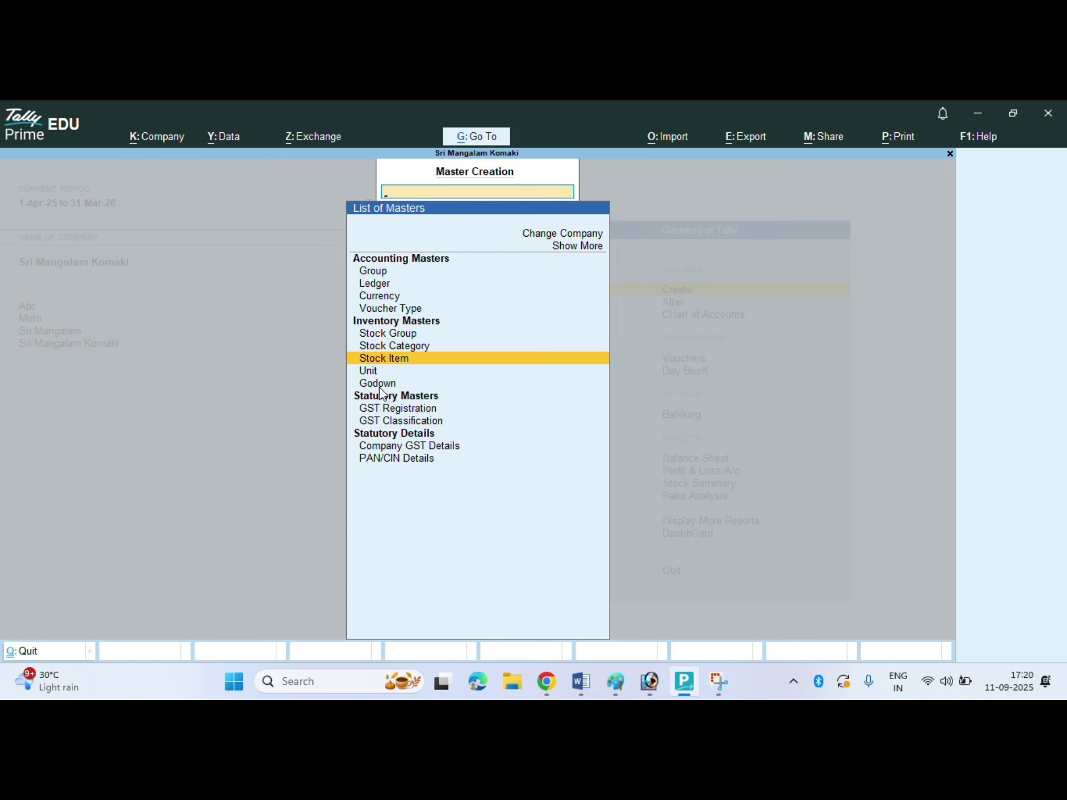
- Create a new godown named Harsinghraidih
key(Down)
key(Down)
click(380, 390)
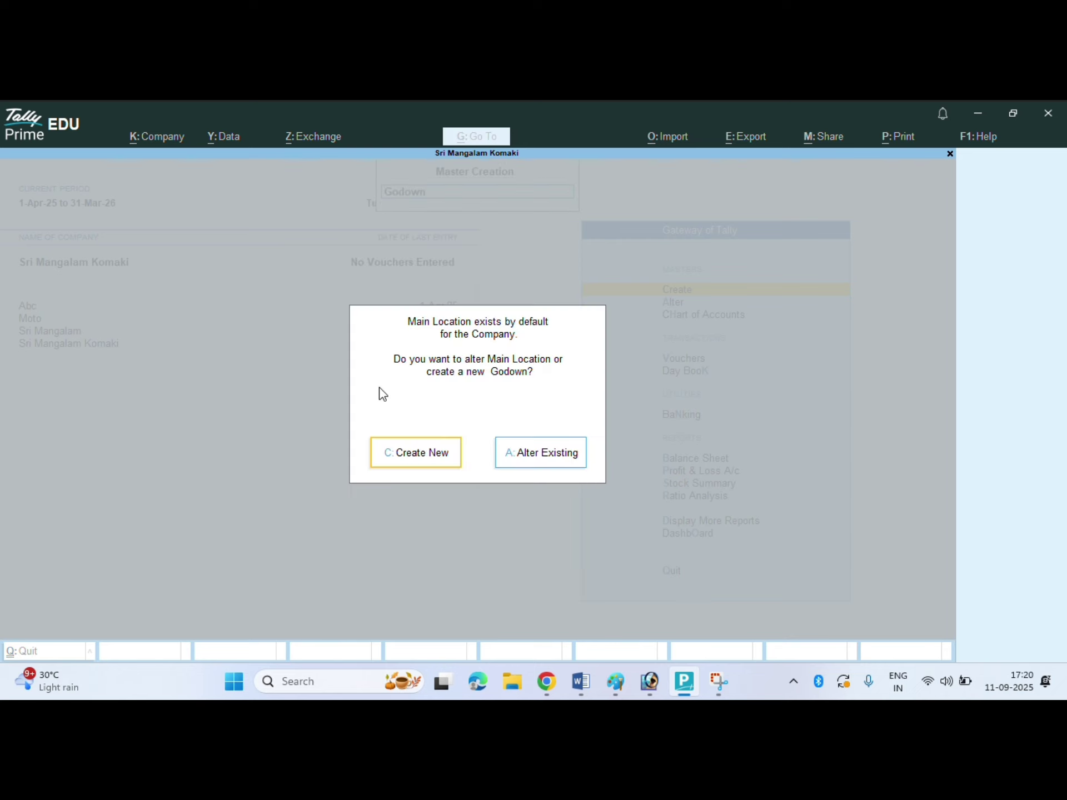
click(424, 452)
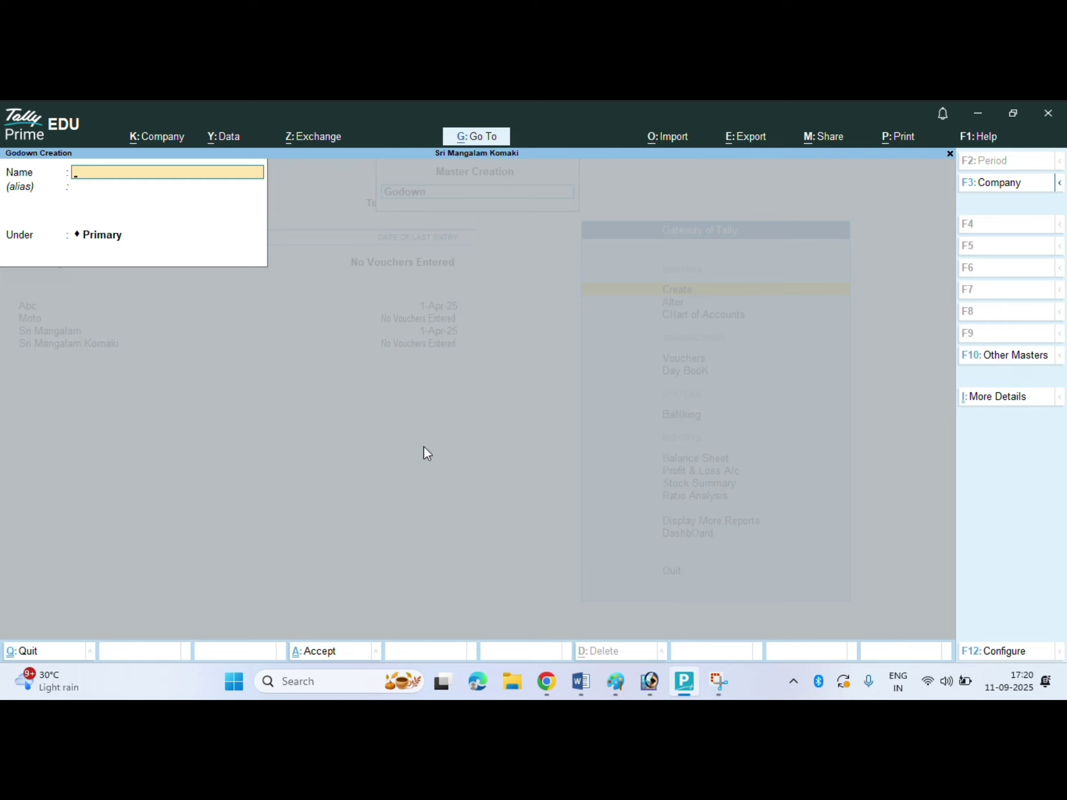
text(Harsinghraii)
key(BackSpace)
text(idh)
key(Return)
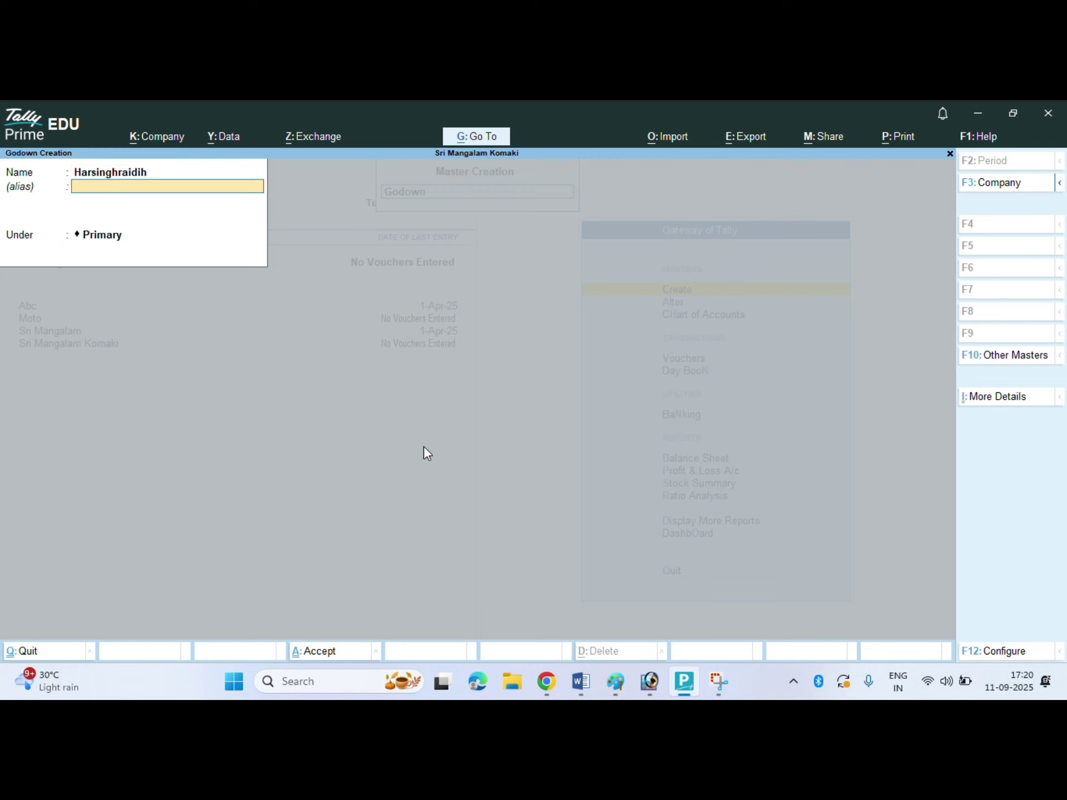
key(Return)
- Add godowns Jamuna, Buddha and Pachamba
key(Return)
text(Jamuna)
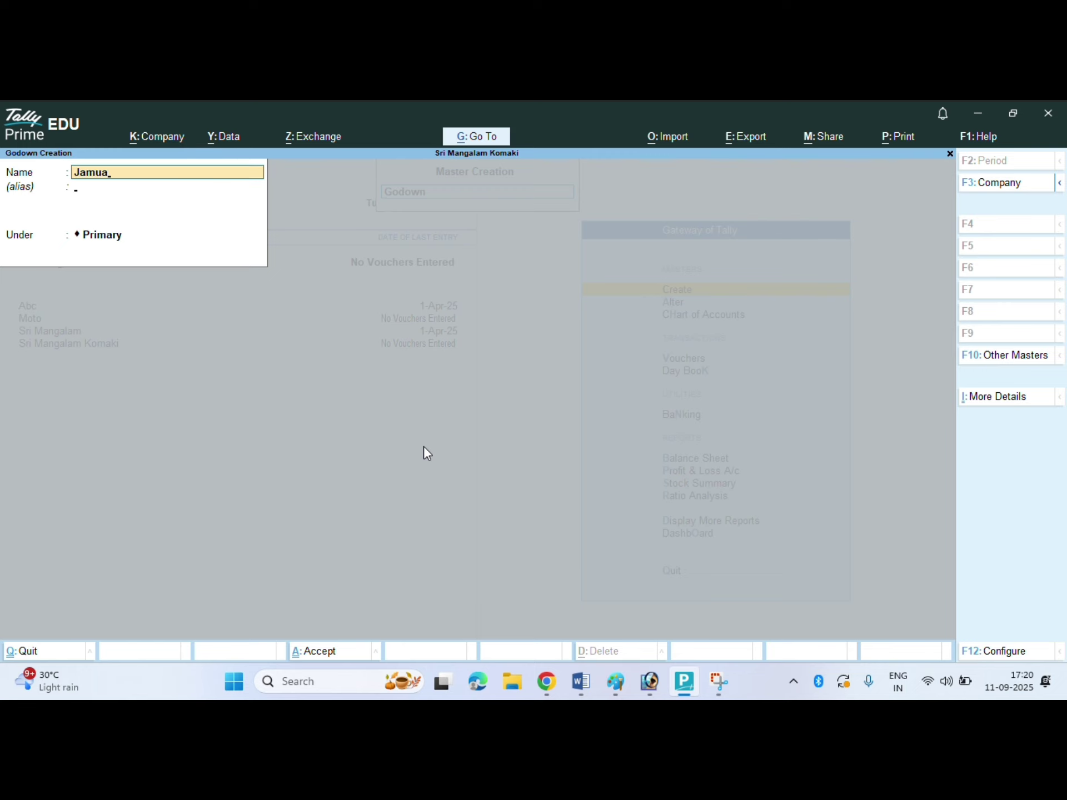
key(Return)
key(Return)
key(Return)
key(Return)
text(Buddha)
key(Return)
key(Return)
key(Return)
key(Return)
text(Pachamba)
key(Return)
key(Return)
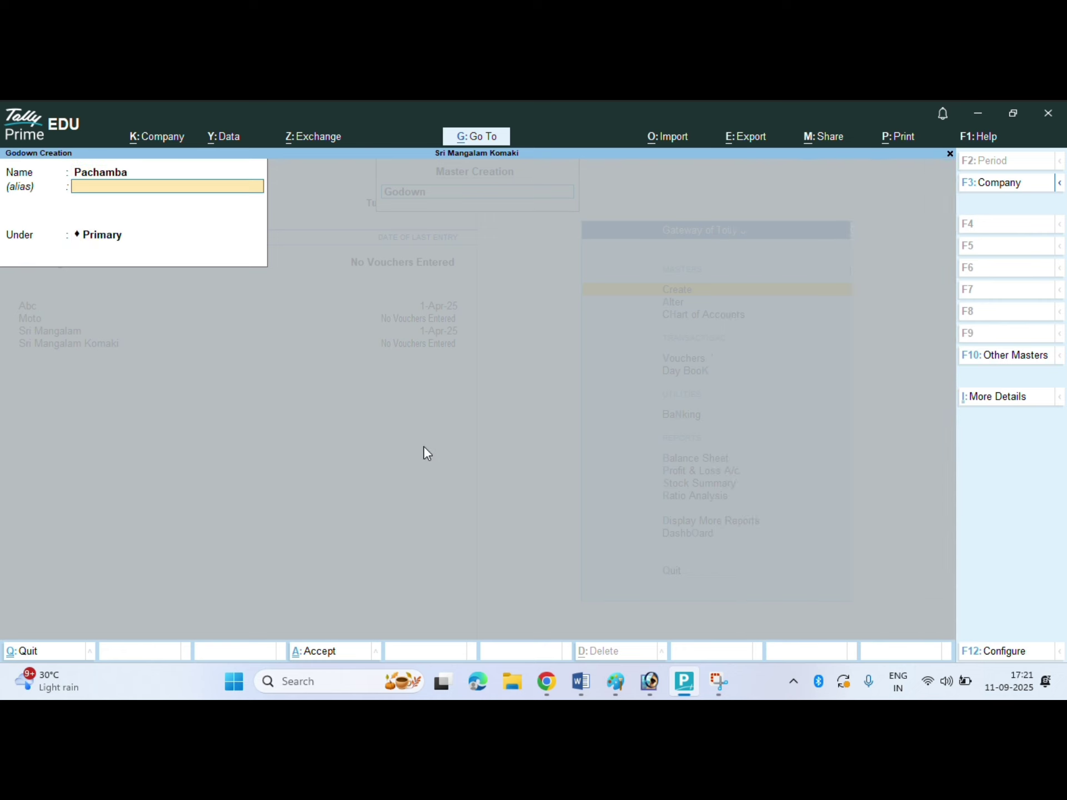
key(Return)
key(Return)
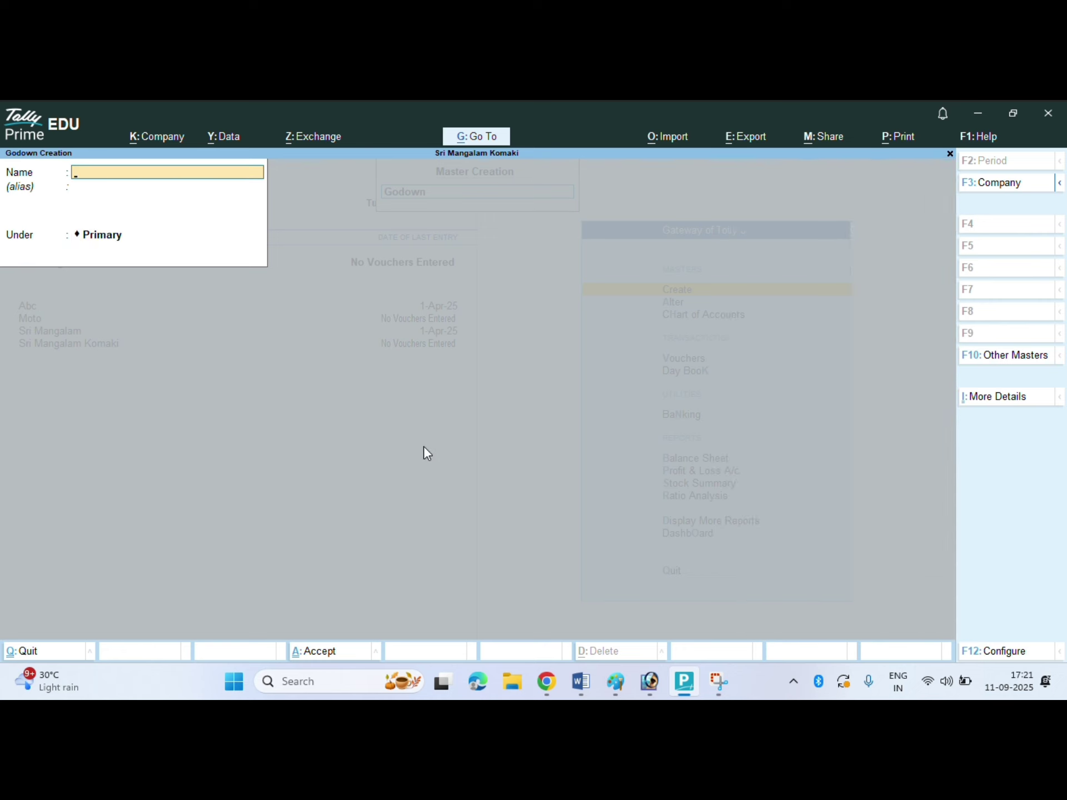
- Leave godown creation and go to voucher entry from the Gateway of Tally
key(Escape)
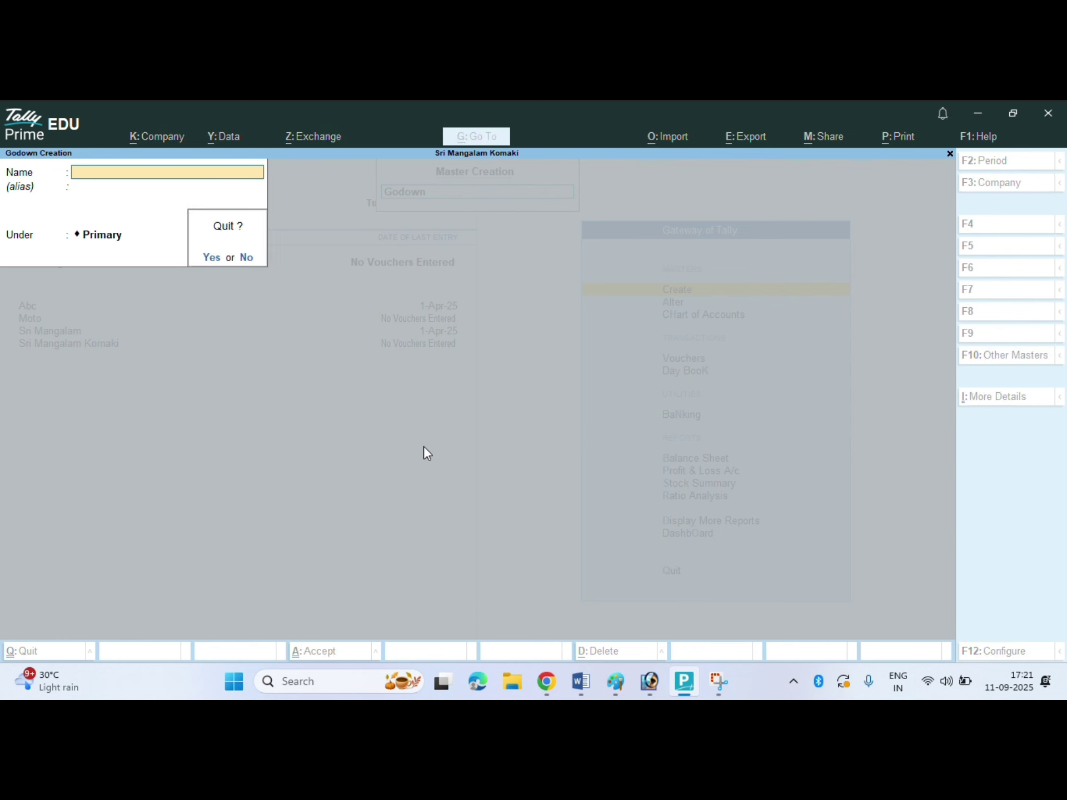
key(y)
key(Escape)
key(Down)
key(Down)
key(Down)
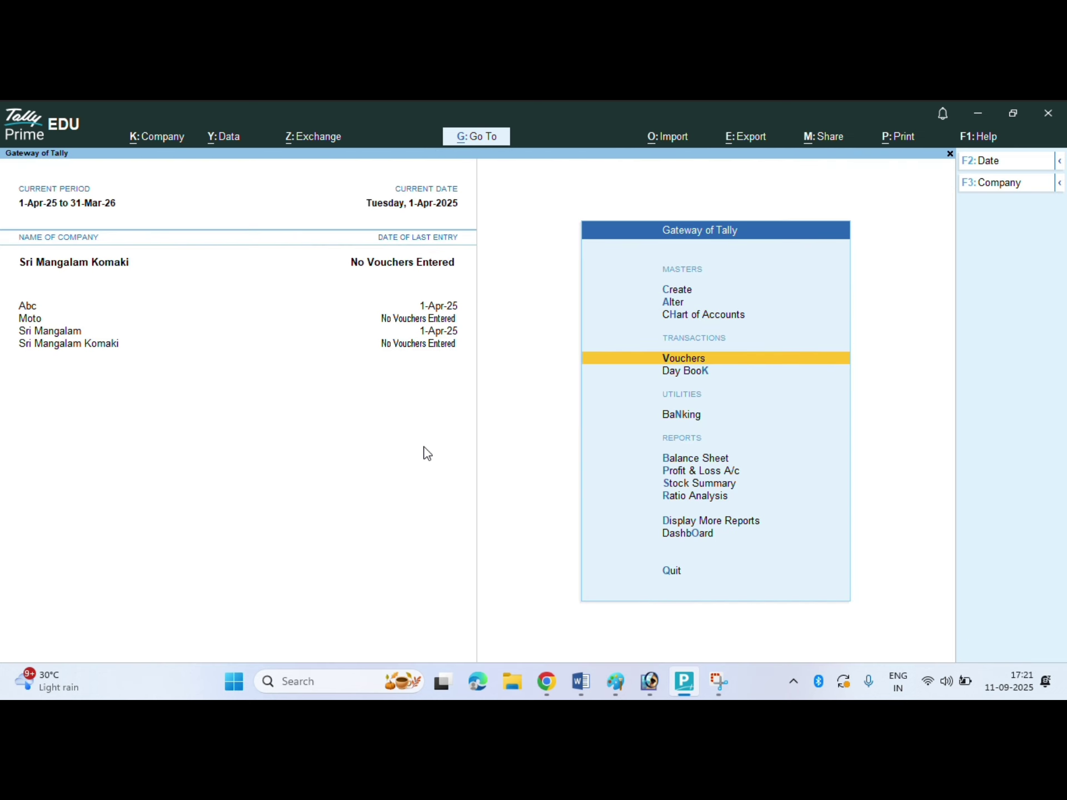
key(Return)
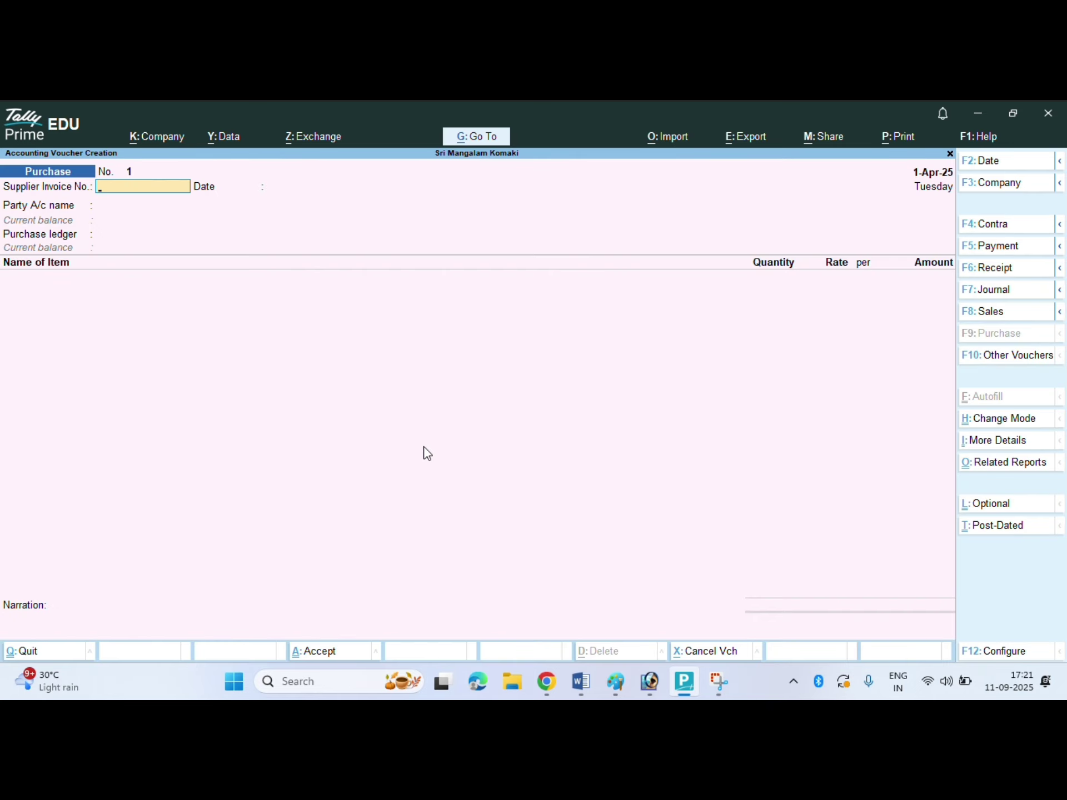
- Record a Receipt voucher crediting Capital 15,00,000 and debiting Cash
key(F6)
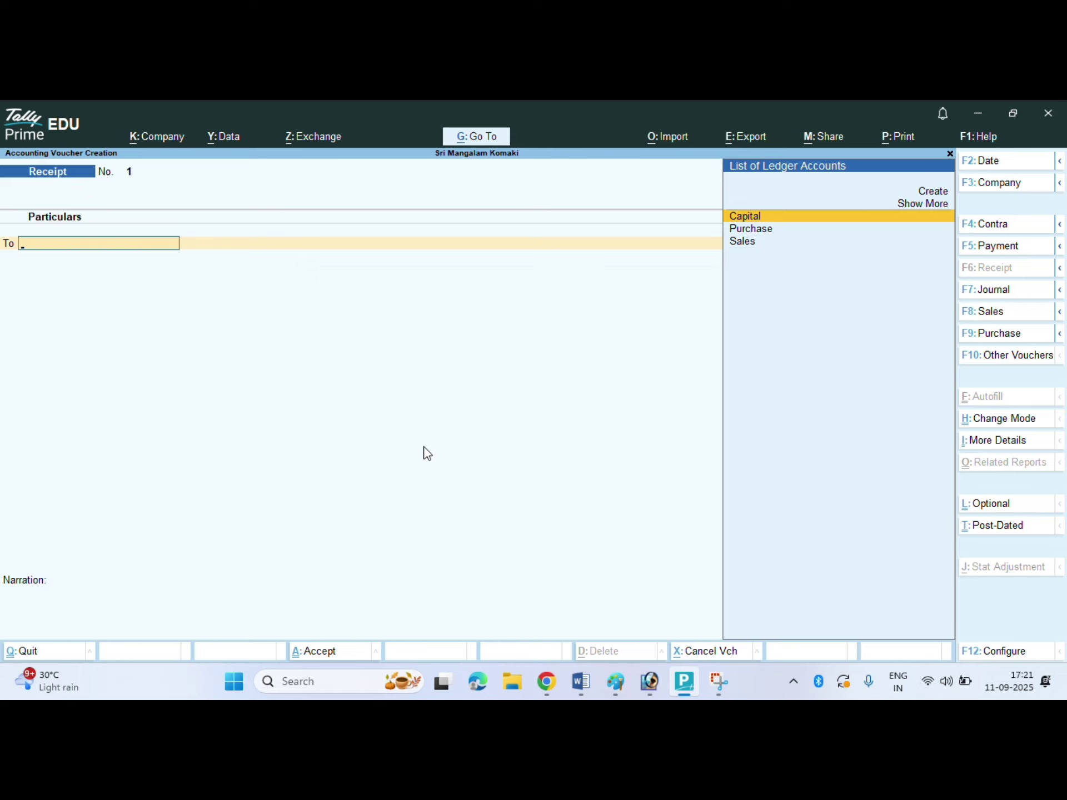
key(Return)
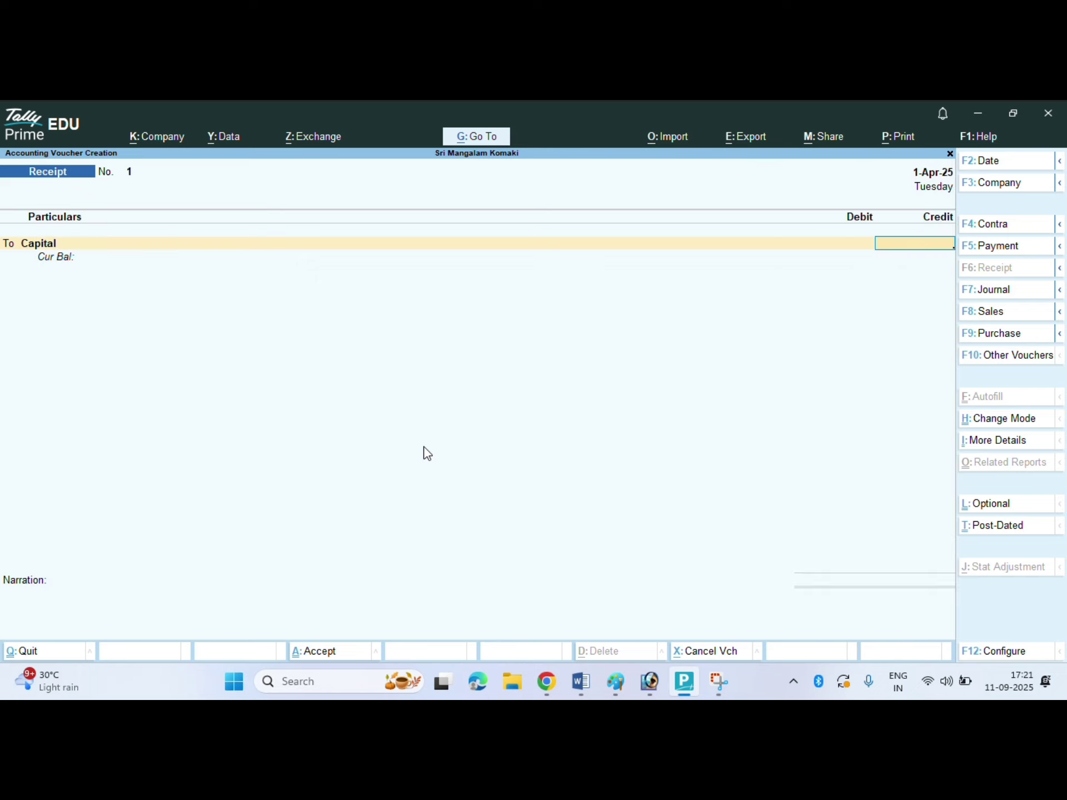
text(1500000)
key(Return)
key(Down)
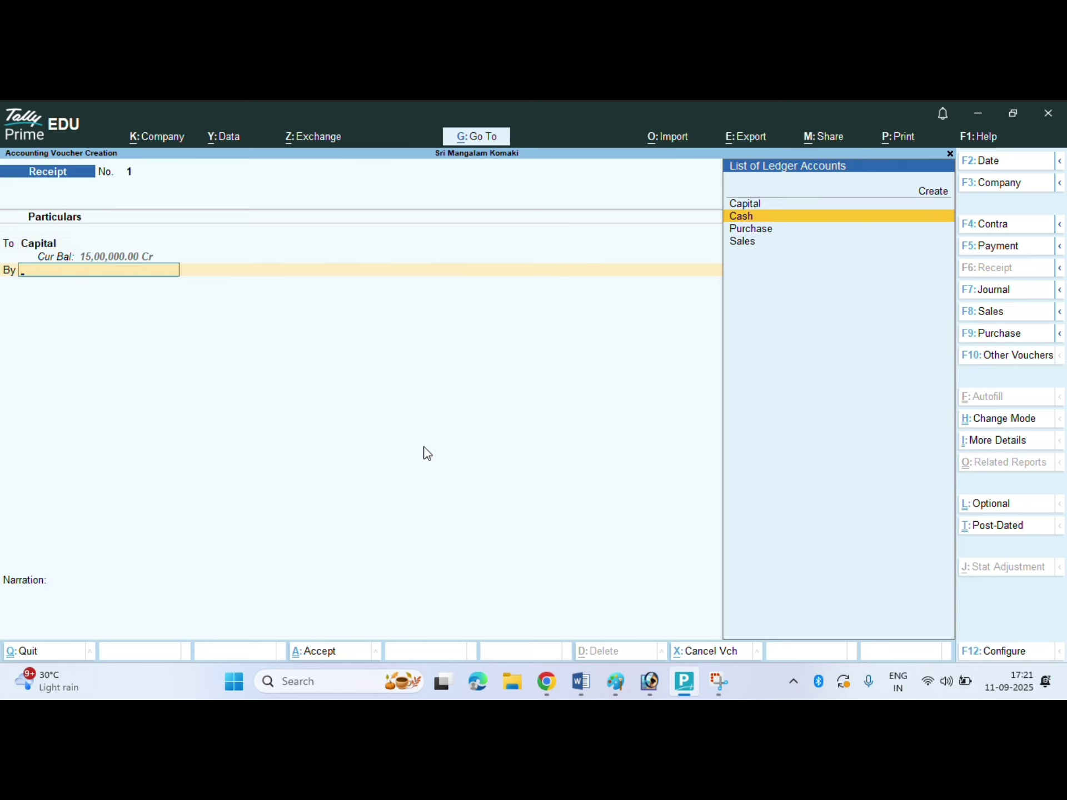
key(Return)
key(Return)
key(Return)
key(Return)
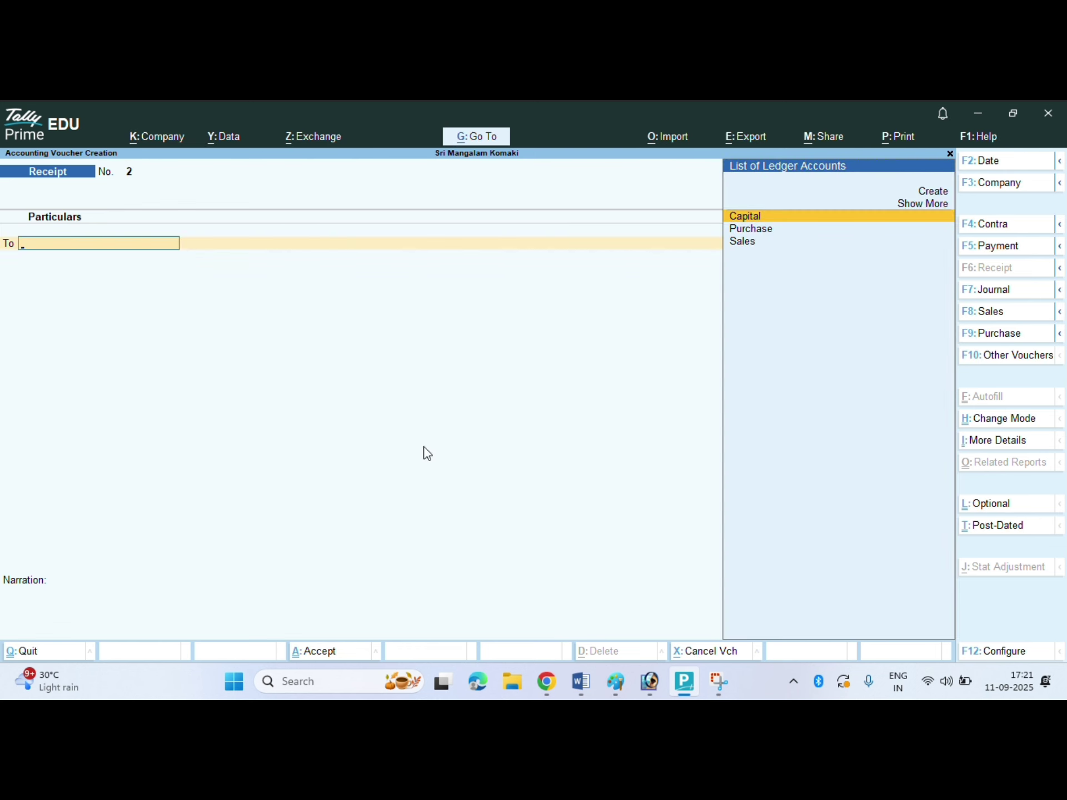
key(F9)
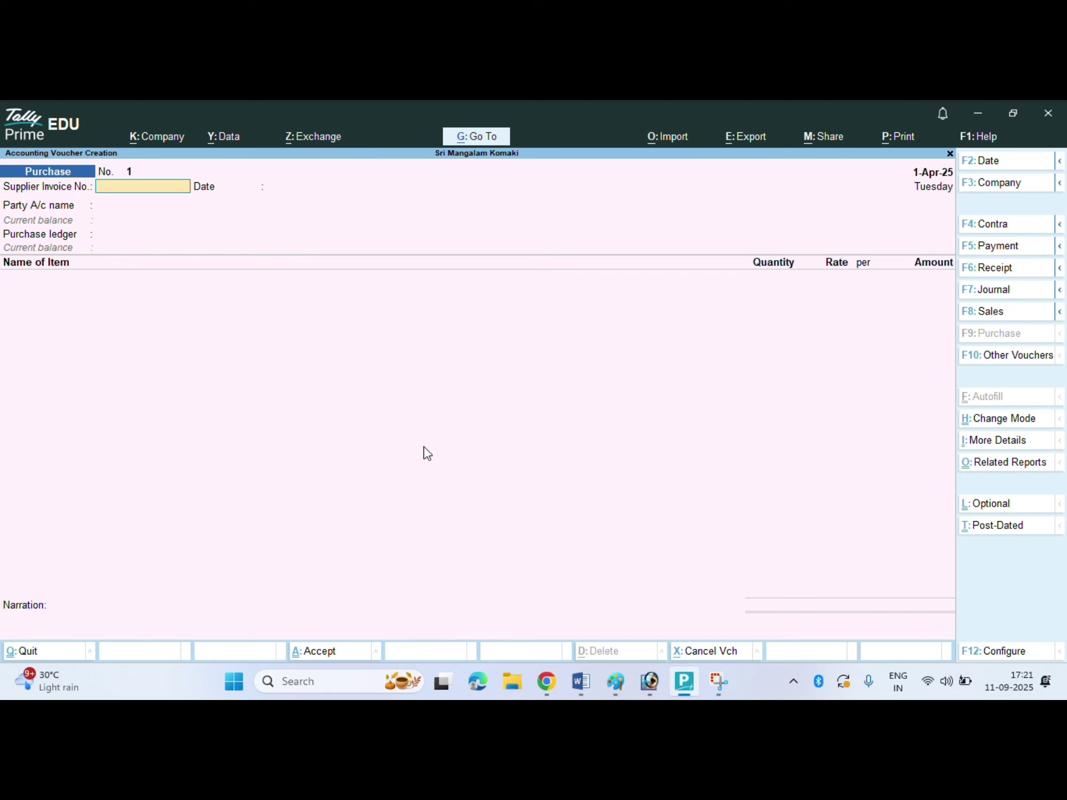
- Enter party Cash and item X1 Graphene 55km+ on the purchase voucher
key(Return)
key(Return)
key(Return)
key(Return)
key(Return)
key(Return)
key(Return)
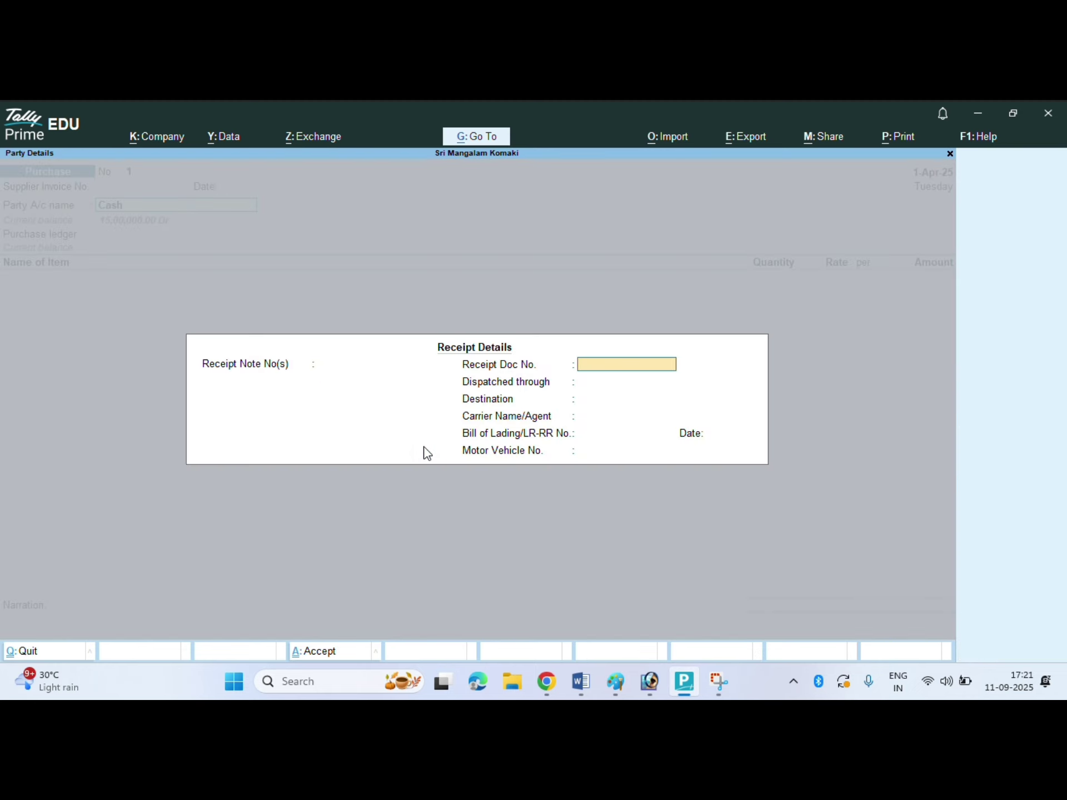
key(Return)
key(Return)
key(Return)
key(Return)
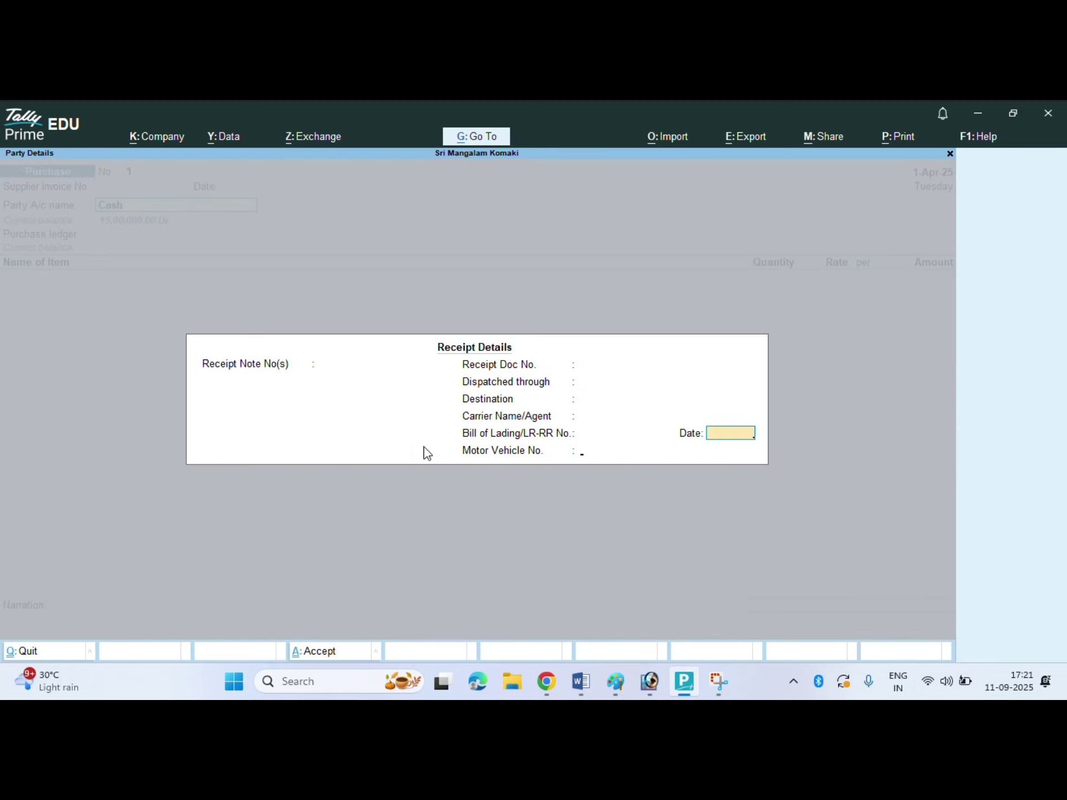
key(Return)
key(Return)
key(Return)
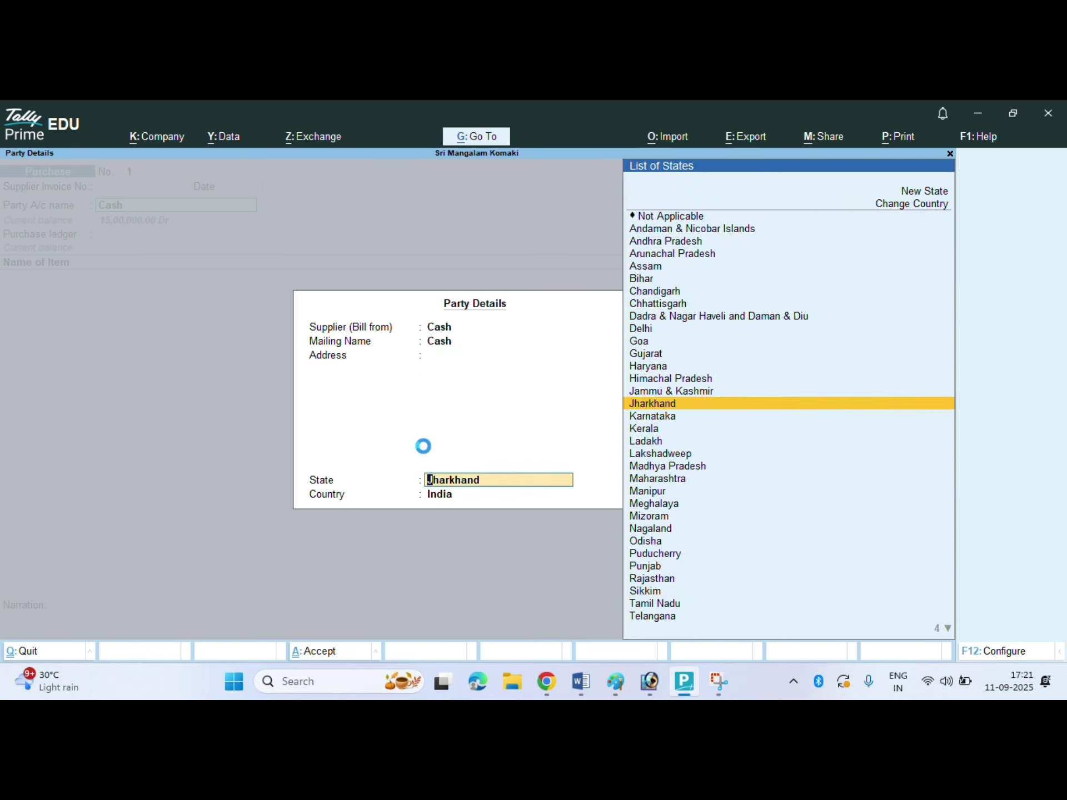
key(Return)
key(Return)
key(Down)
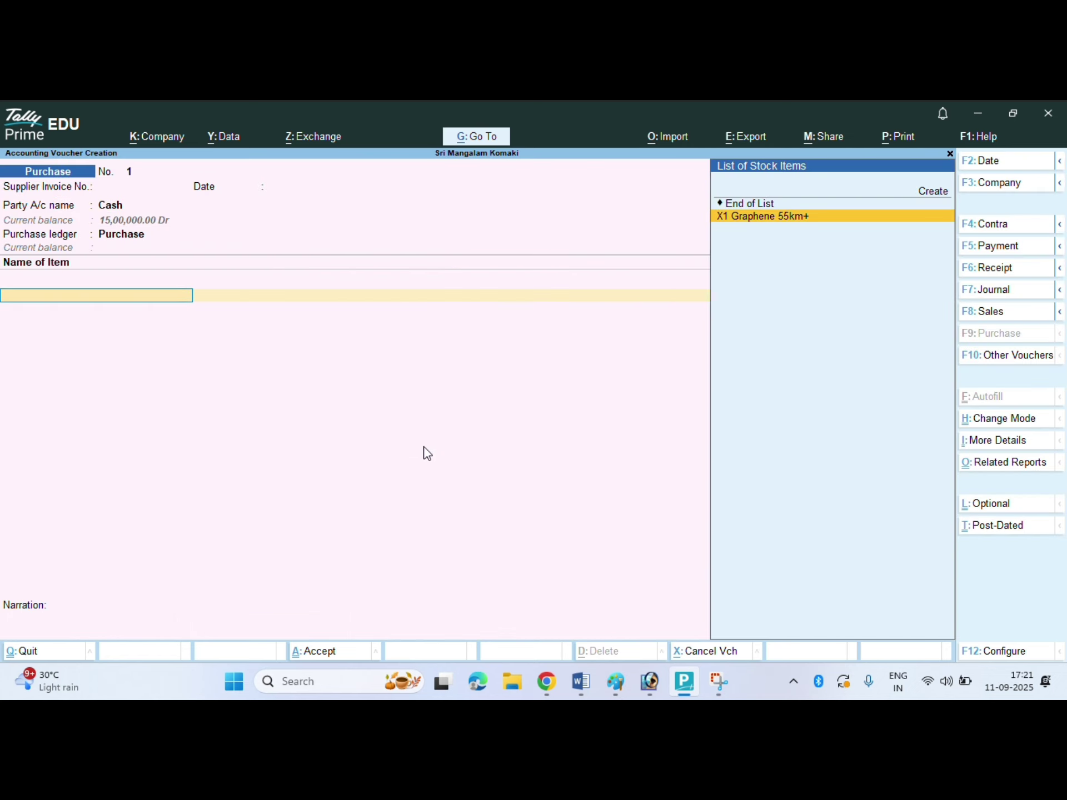
key(Return)
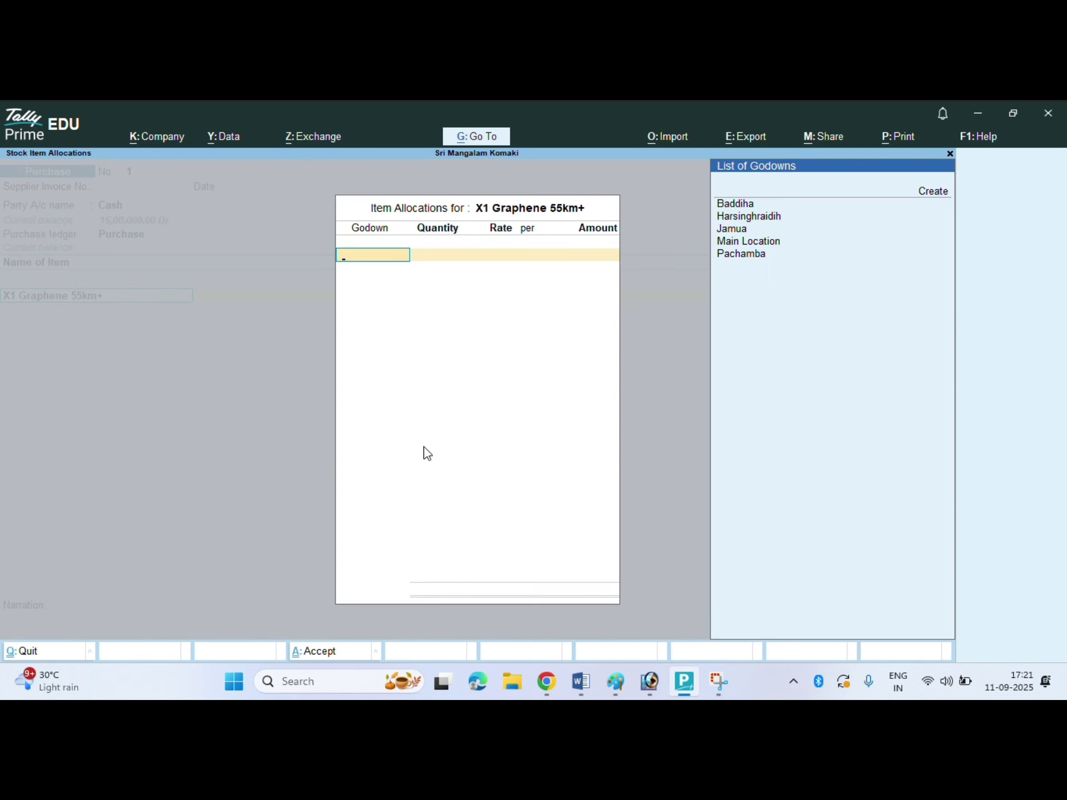
- Allocate 10 nos to Baddiha at 33,000 and 20 nos to Harsinghraidih
key(Return)
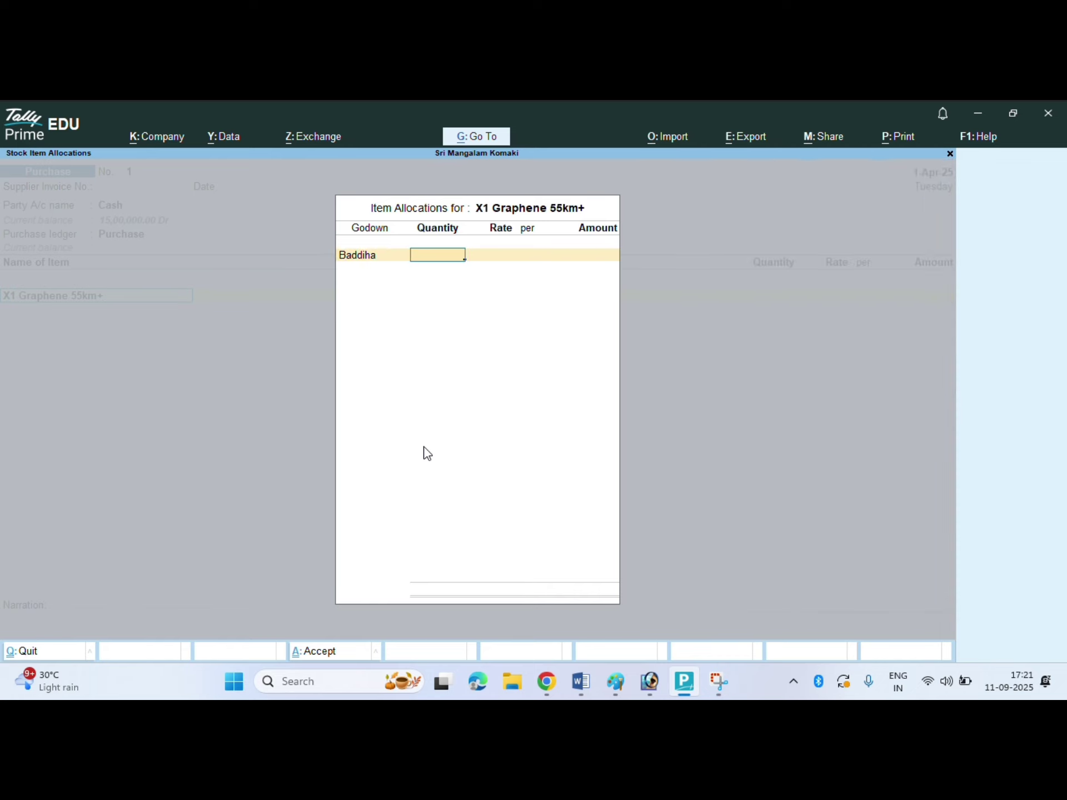
text(10)
key(Return)
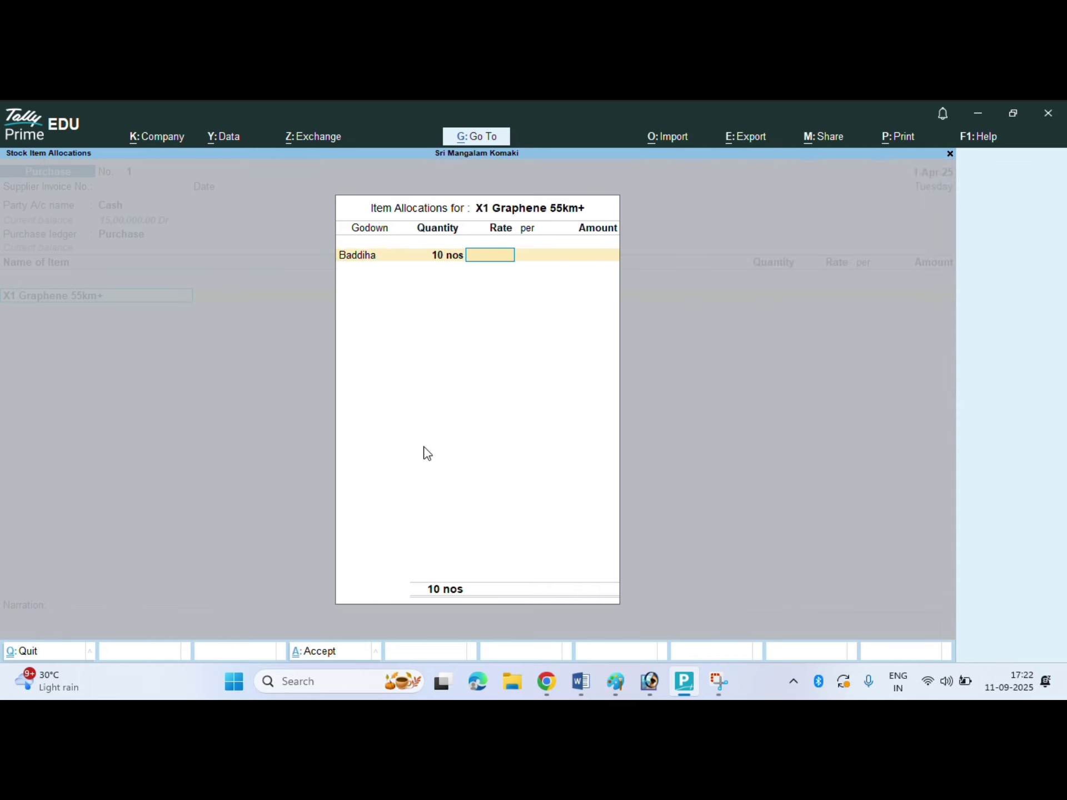
text(33,000)
key(Return)
key(Return)
key(Return)
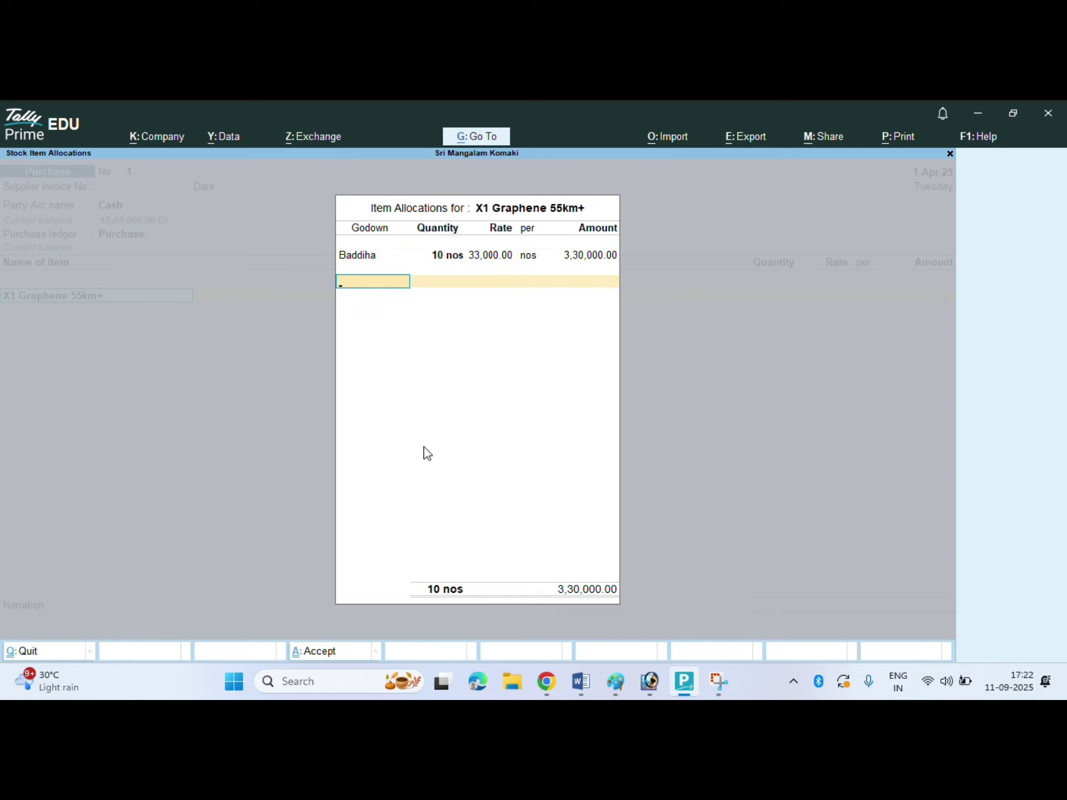
key(Down)
key(Down)
key(Return)
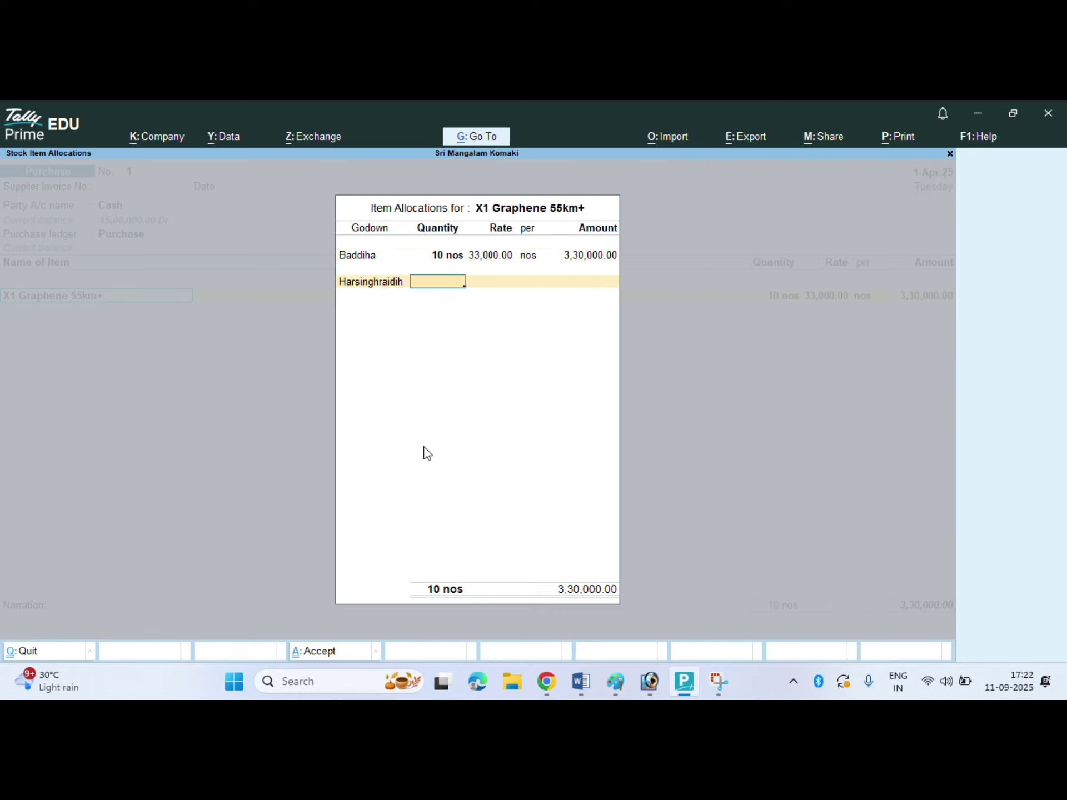
text(20)
key(Return)
key(Return)
key(Return)
key(Return)
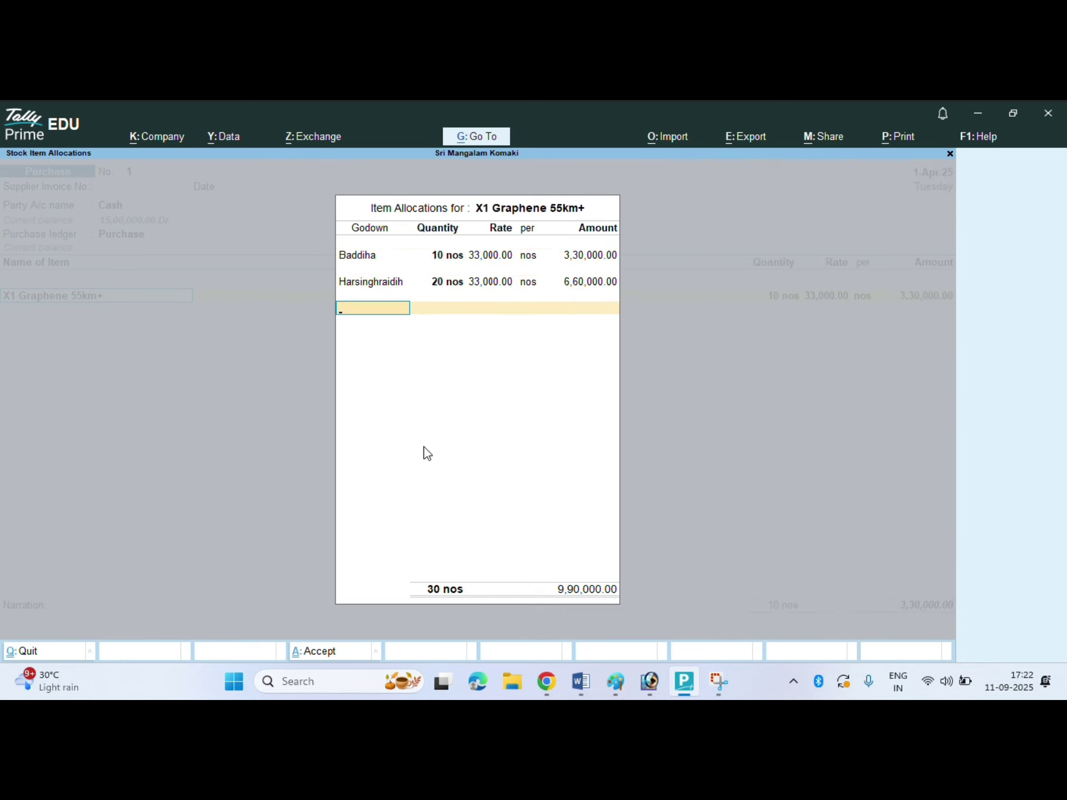
- Allocate 10 nos to Jamua, correcting it from 20
key(Down)
key(Down)
key(Down)
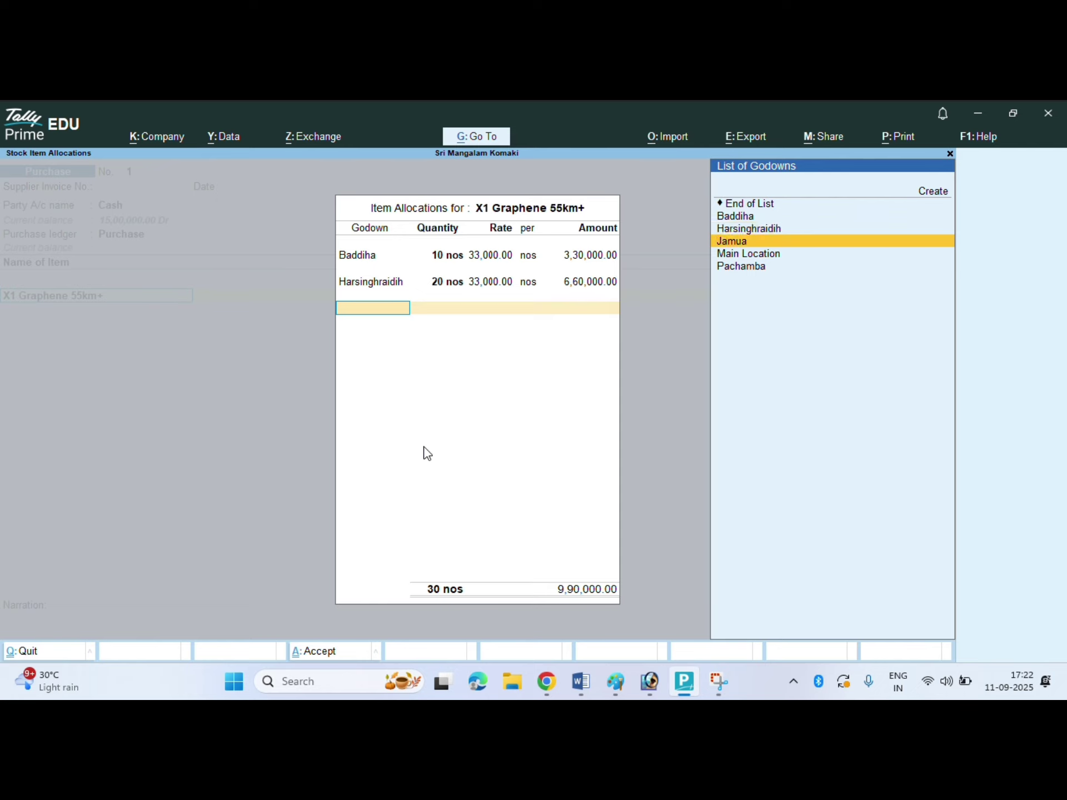
key(Return)
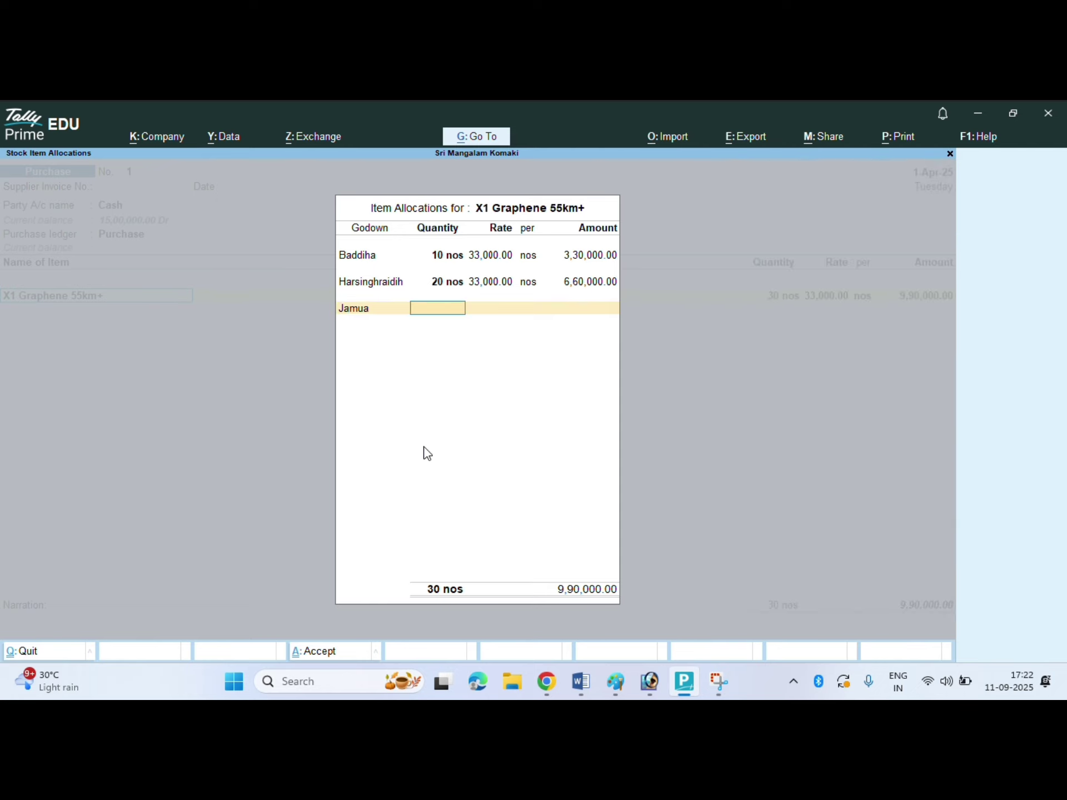
text(20)
key(Return)
key(Return)
key(Return)
key(Return)
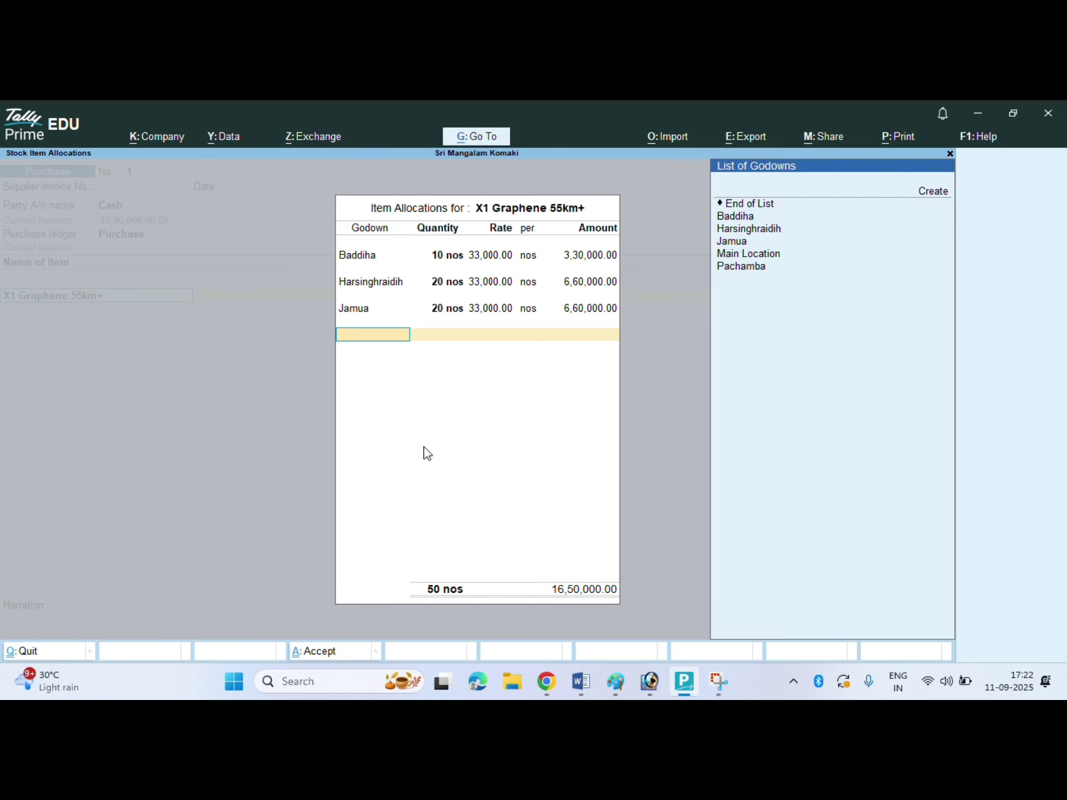
key(Down)
key(Down)
key(Down)
key(Down)
key(Down)
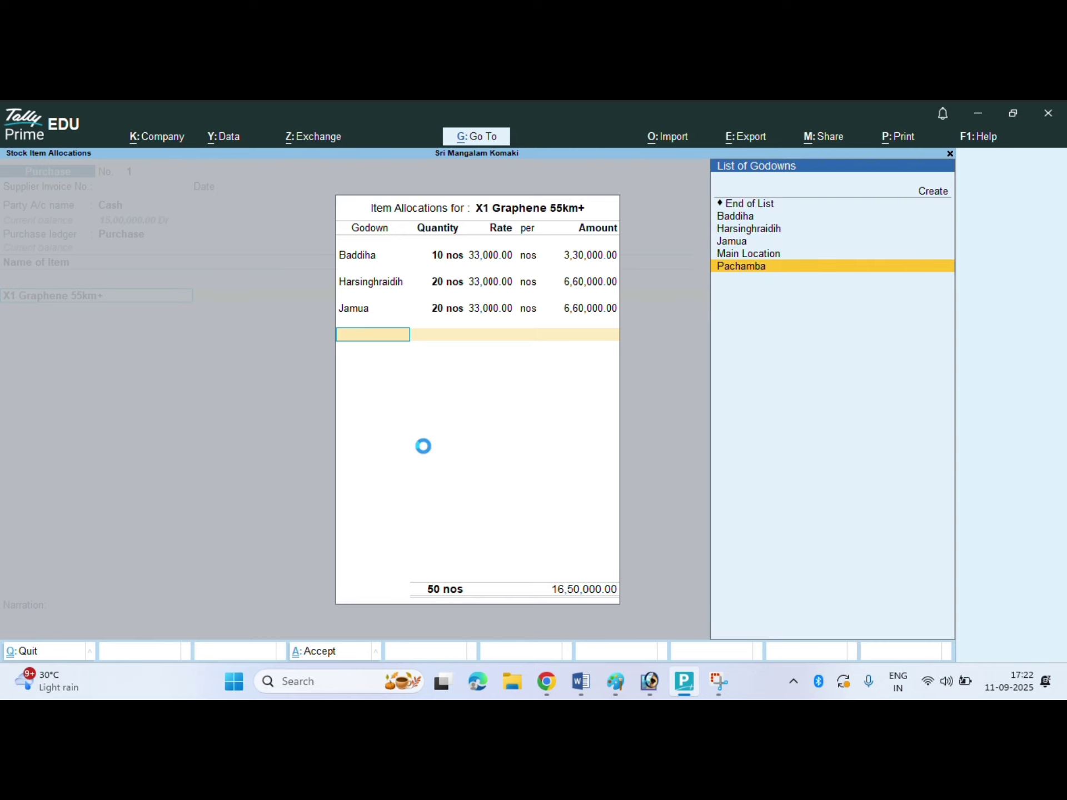
key(Return)
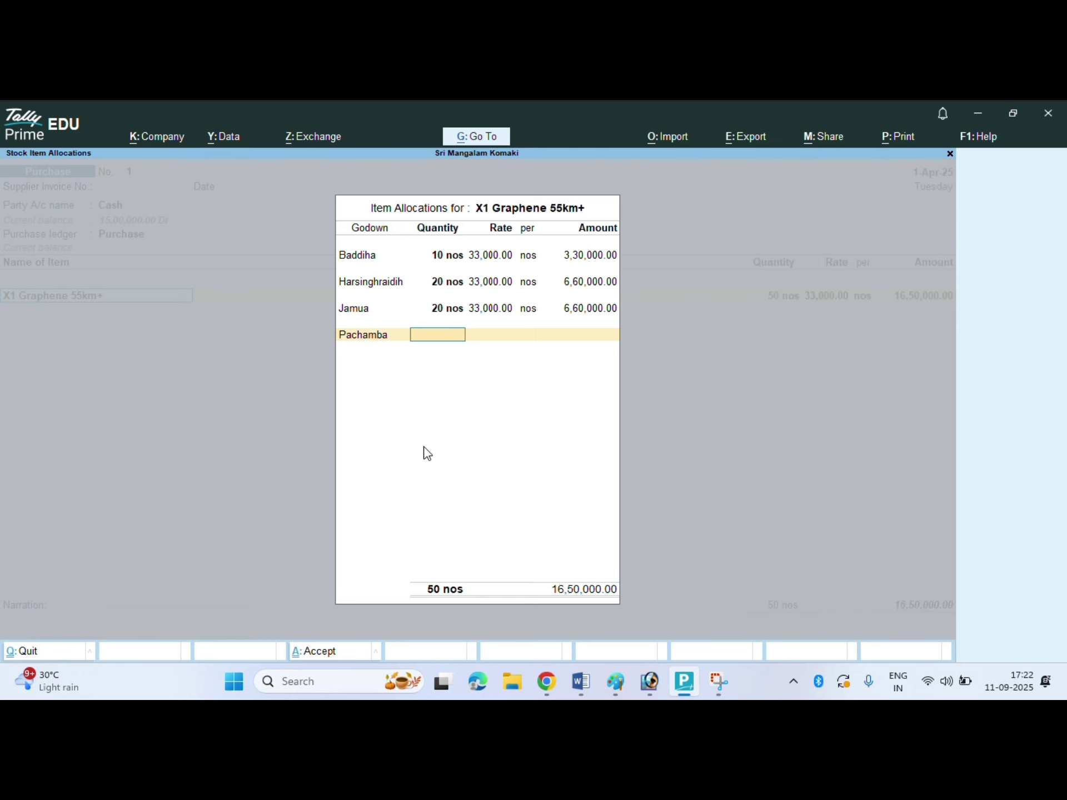
key(Up)
text(10)
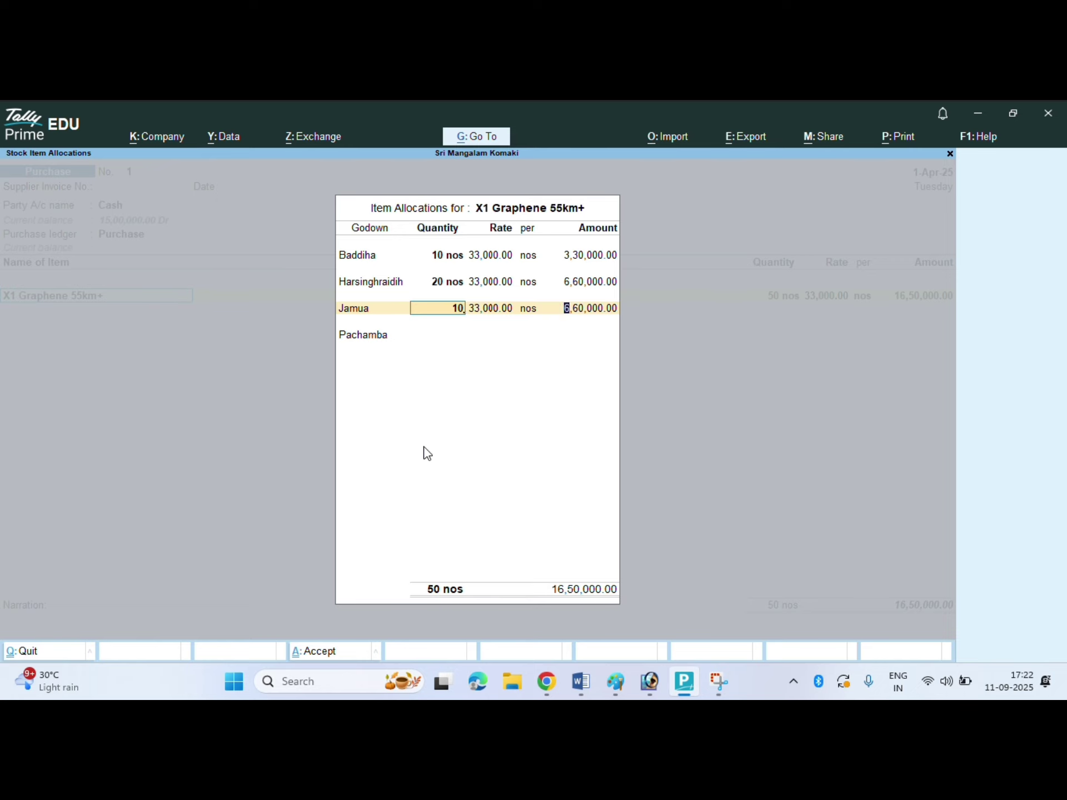
key(Return)
- Allocate 5 nos to Pachamba and 1 nos to Main Location, completing 46 nos
key(Return)
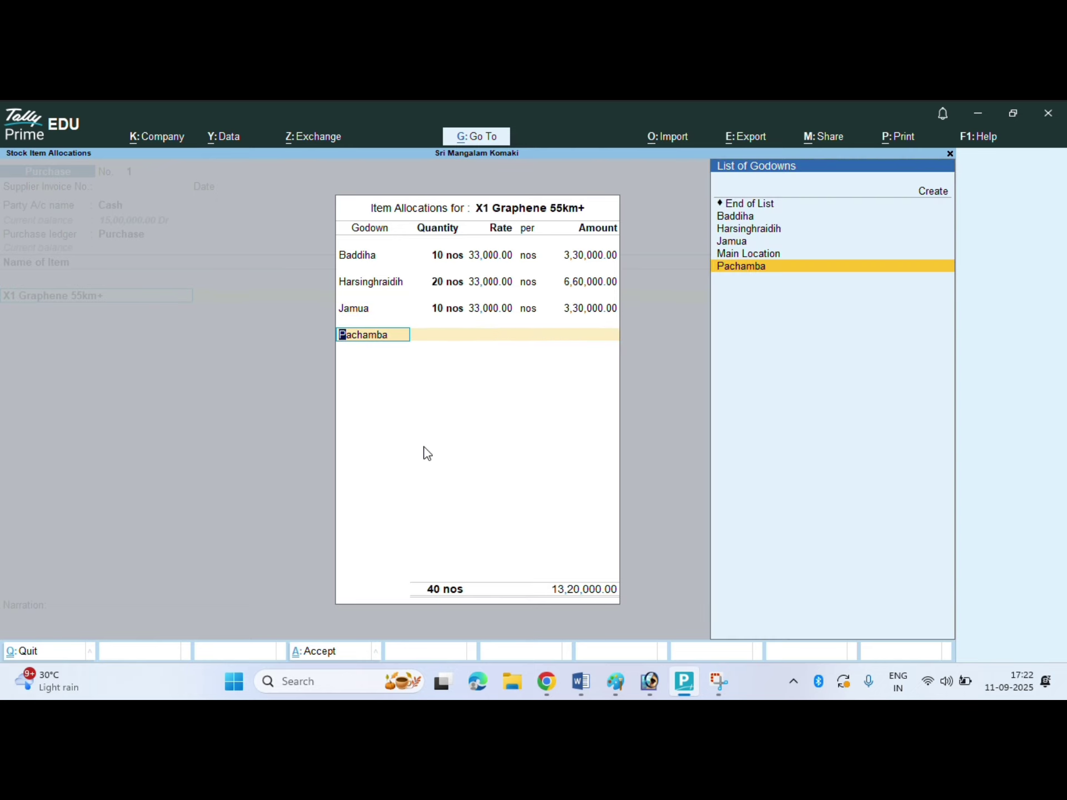
key(Return)
text(5)
key(Return)
key(Return)
key(Return)
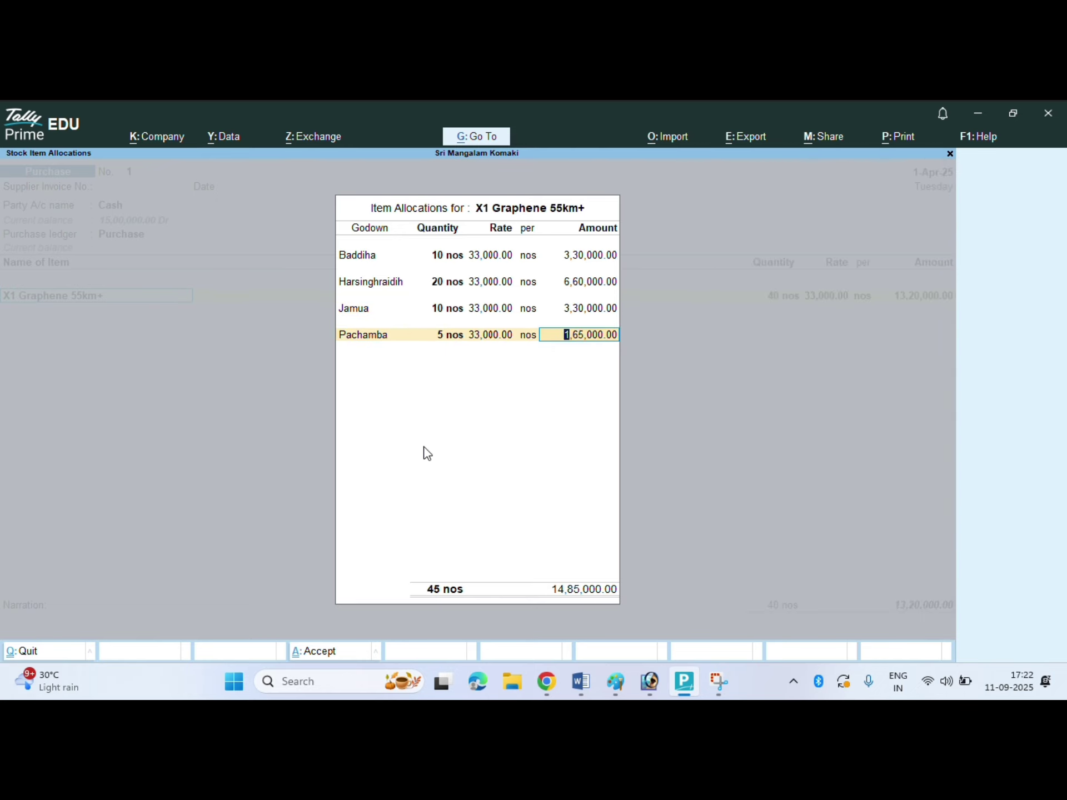
key(Return)
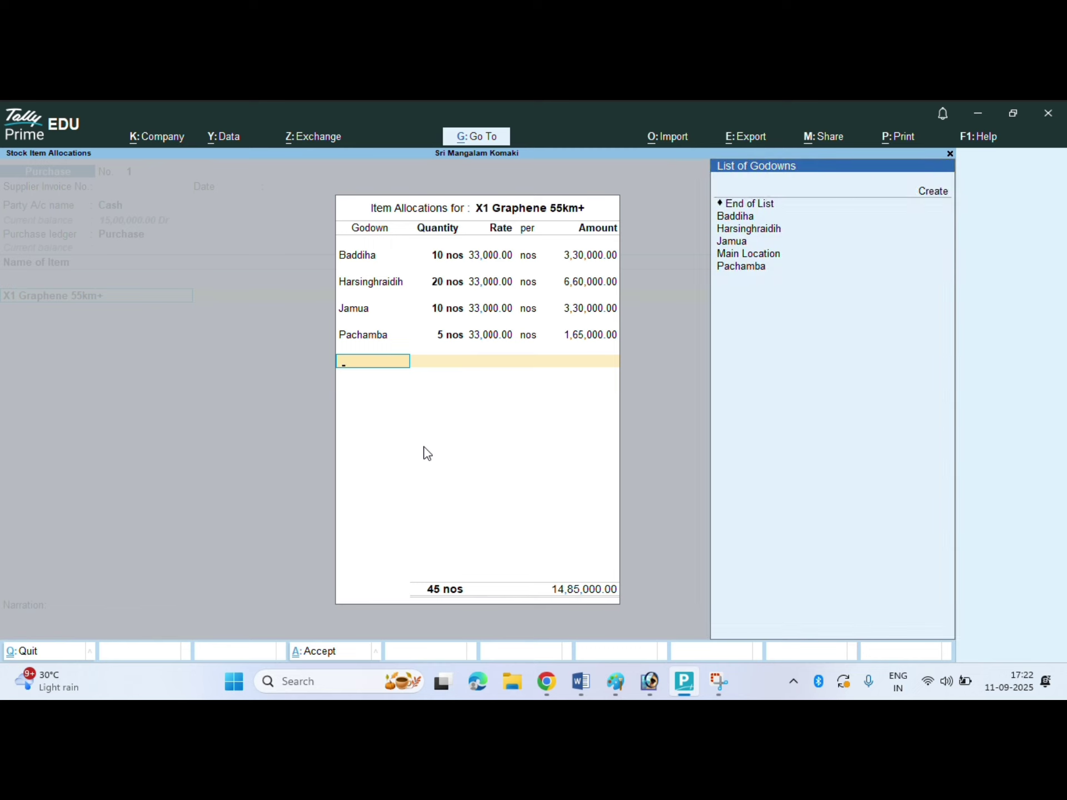
key(Down)
key(Down)
key(Down)
key(Down)
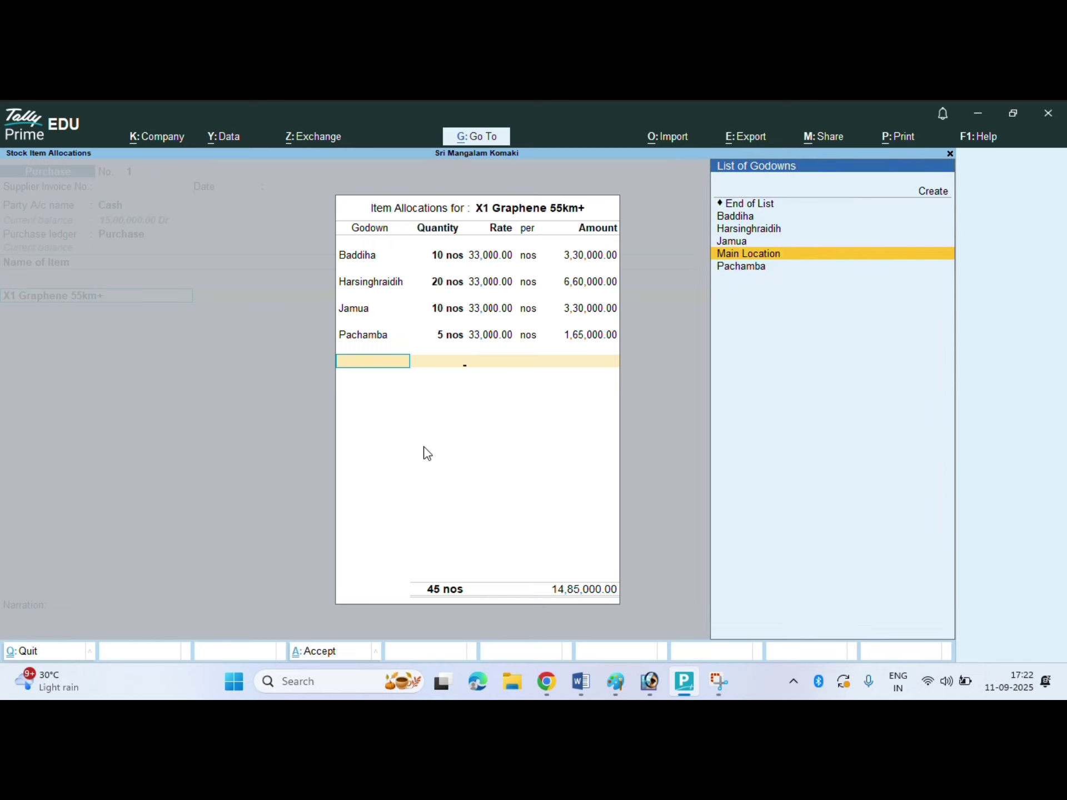
key(Return)
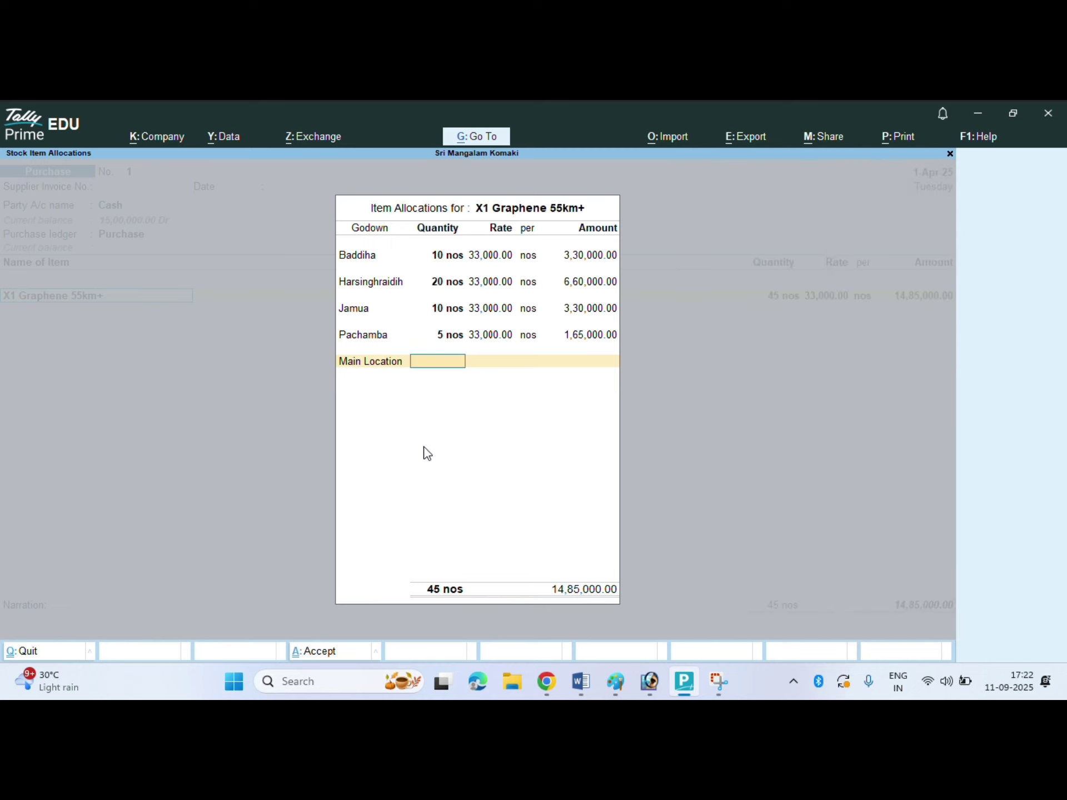
text(1)
key(Return)
key(Return)
key(Return)
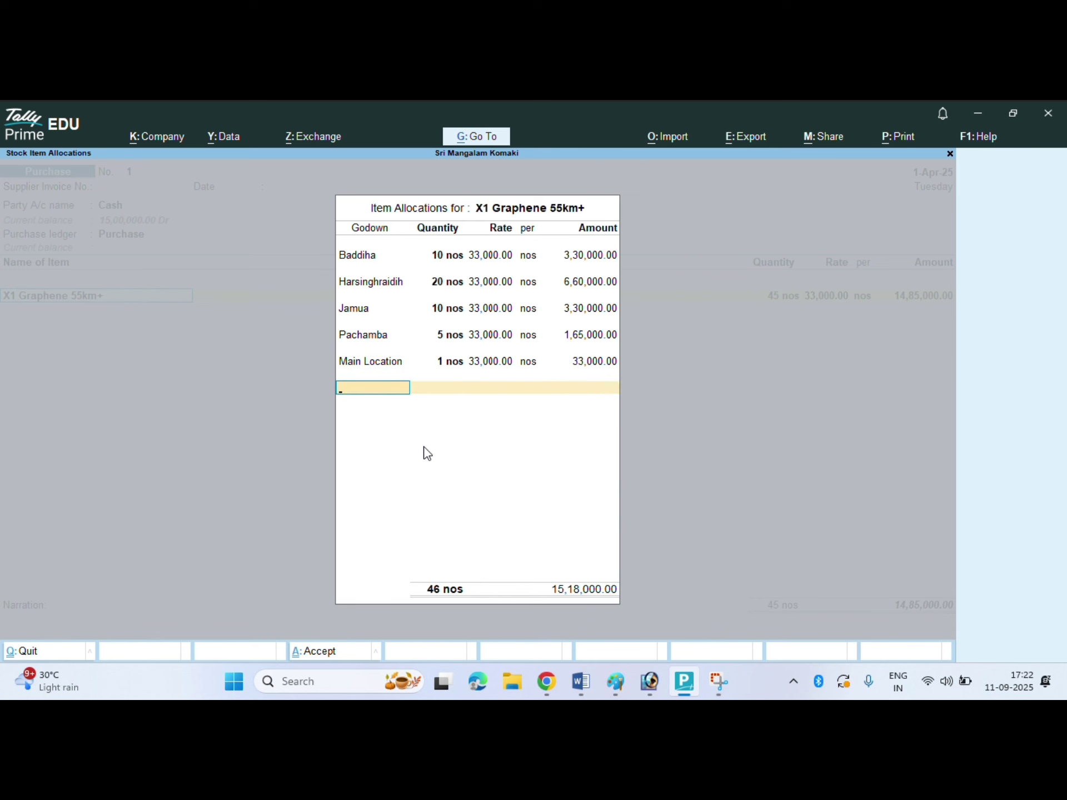
key(Return)
key(Return)
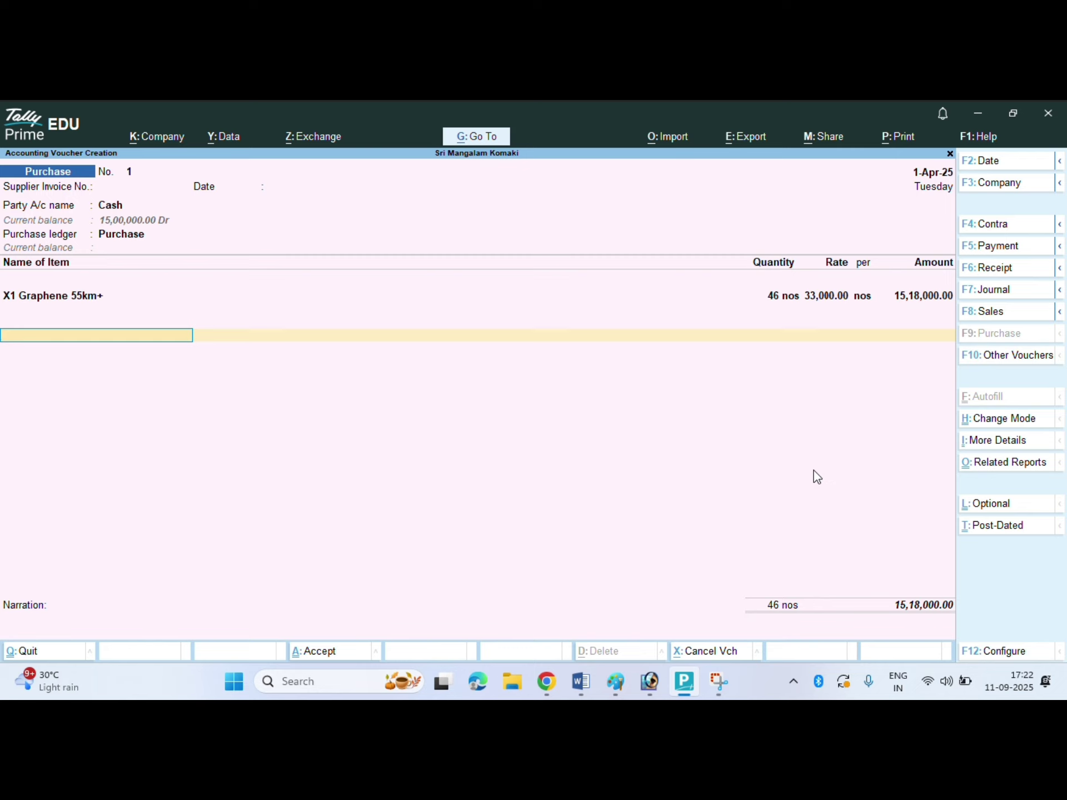
- Cut Harsinghraidih to 15 nos, making 41 nos worth 13,53,000.00, and end the item list
key(BackSpace)
key(BackSpace)
key(BackSpace)
key(BackSpace)
key(BackSpace)
key(BackSpace)
key(Return)
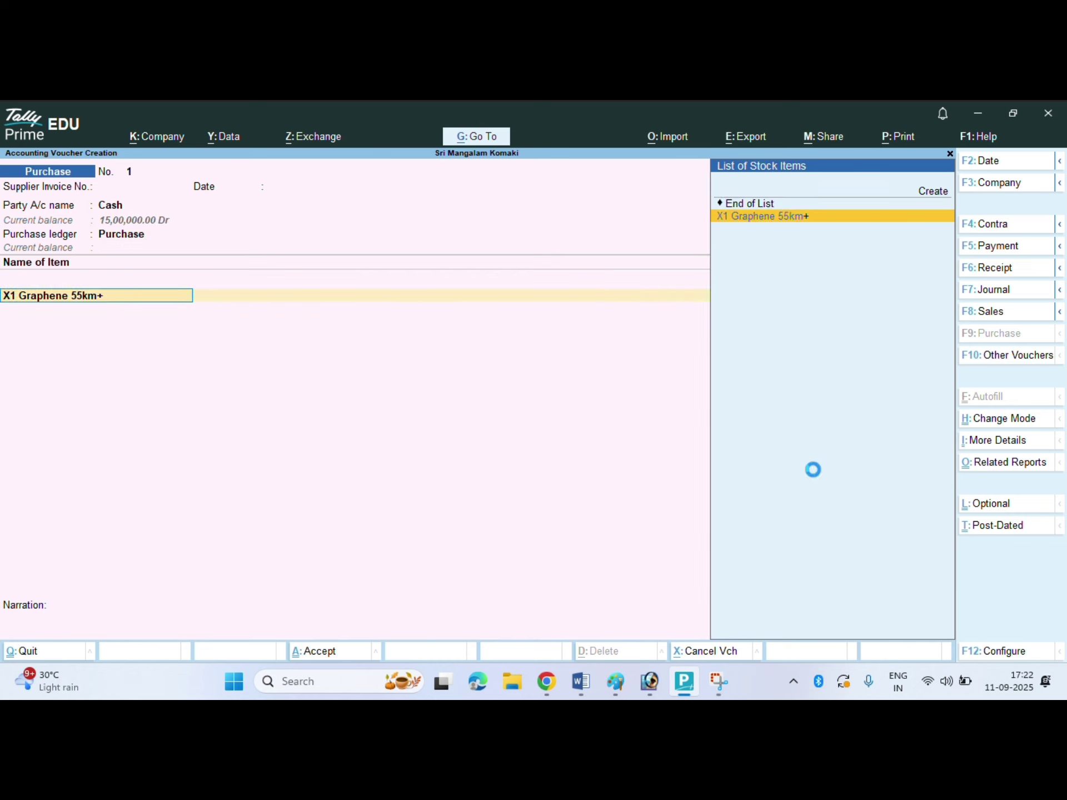
key(Return)
key(Return)
key(Return)
key(Return)
key(Return)
key(Return)
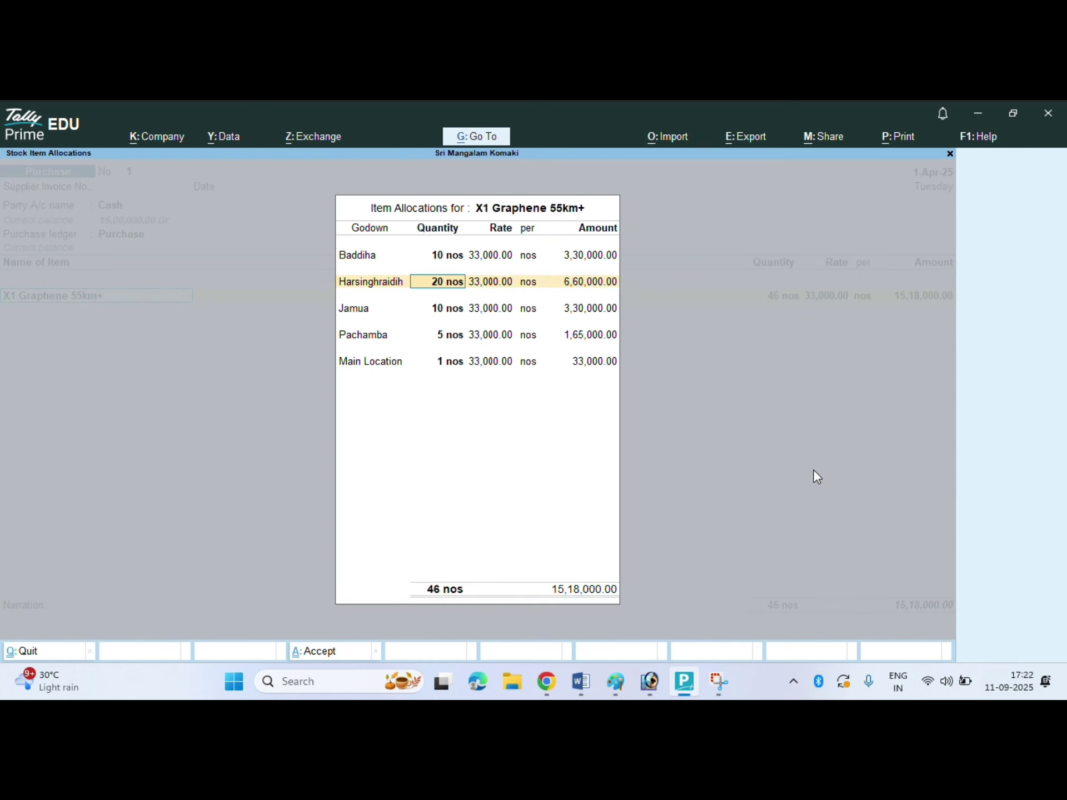
text(15)
key(Return)
key(Return)
key(Return)
key(Return)
key(Return)
key(Return)
key(Return)
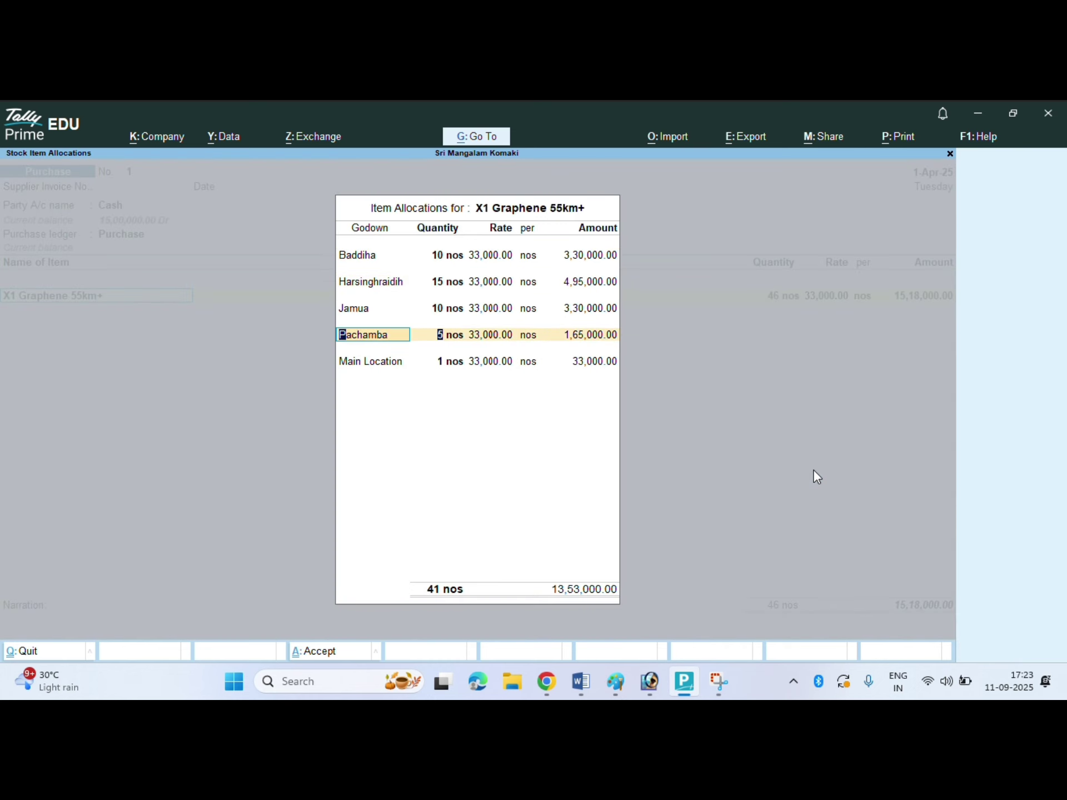
key(Return)
key(Return)
key(Return)
key(Return)
key(Return)
key(Return)
key(Return)
key(Return)
key(Return)
key(Return)
key(Return)
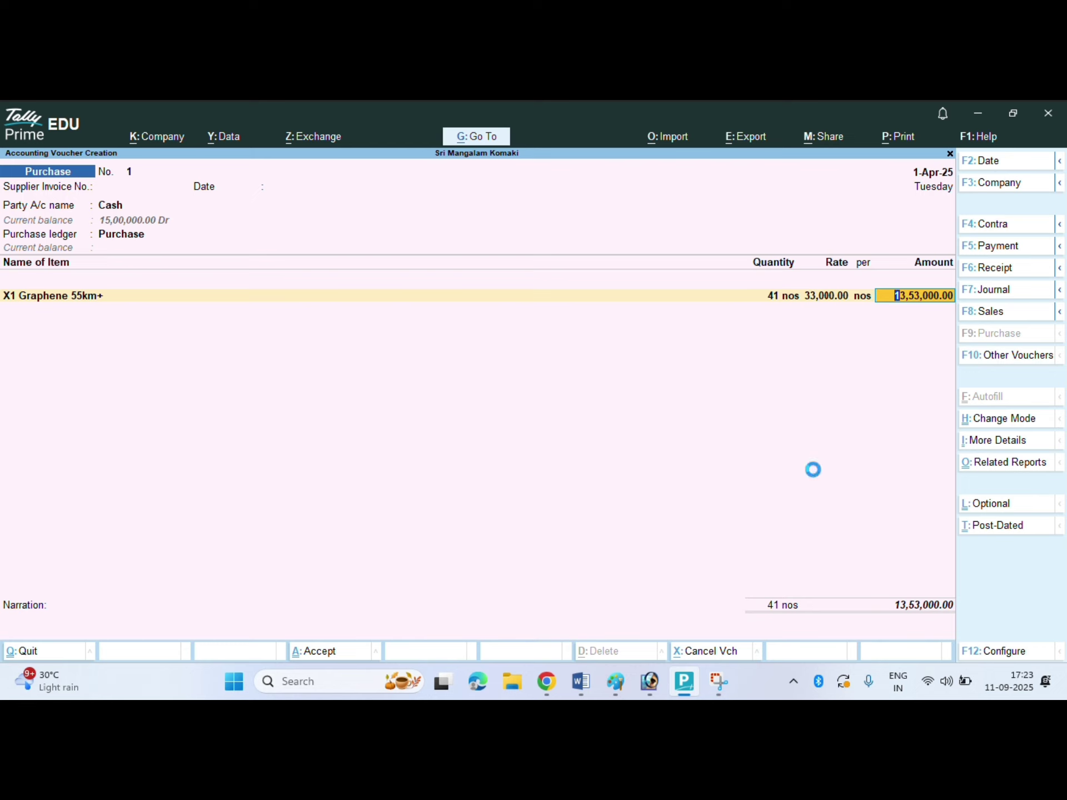
key(Return)
key(Return)
key(Return)
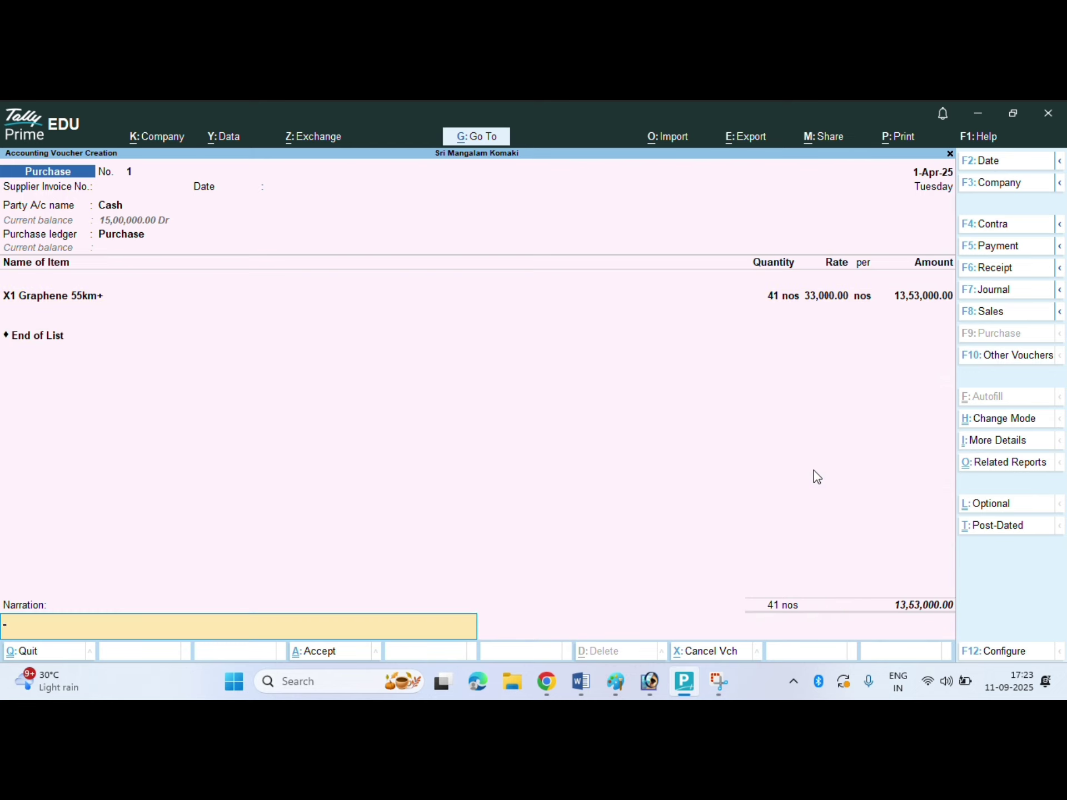
key(Return)
key(Return)
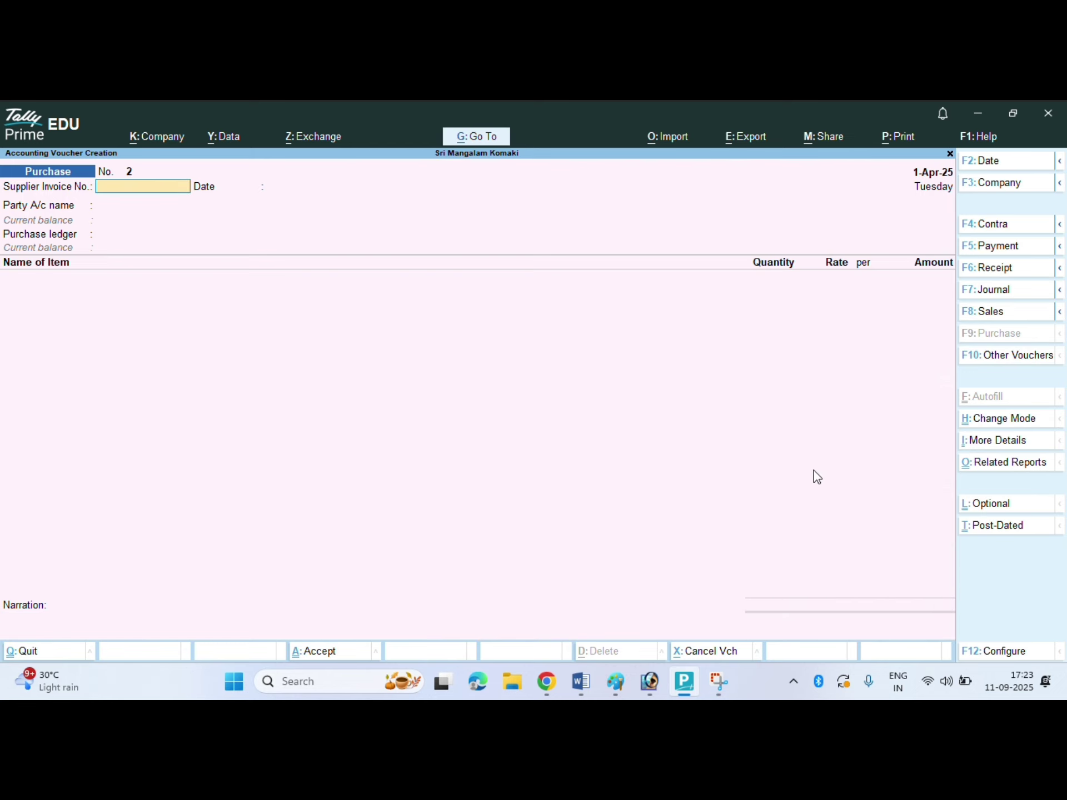
- Start a Sales voucher with Cash as party and enter dispatch document number D3025
key(F8)
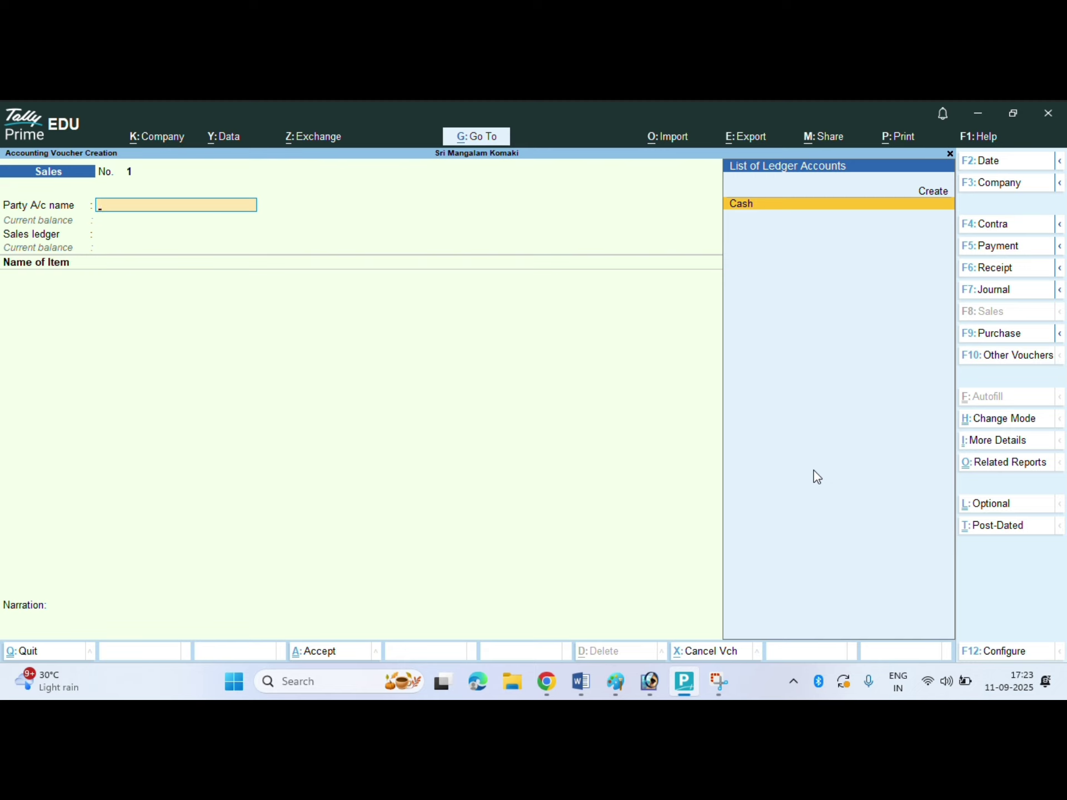
key(Return)
key(Return)
key(Return)
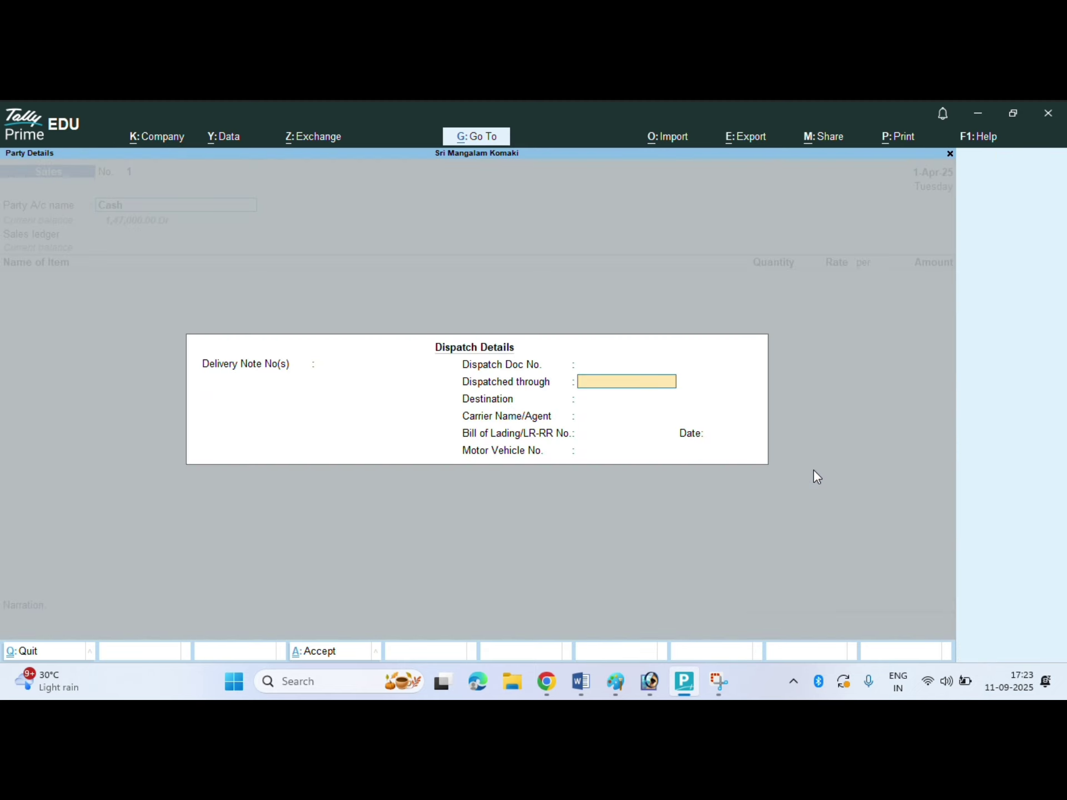
key(Up)
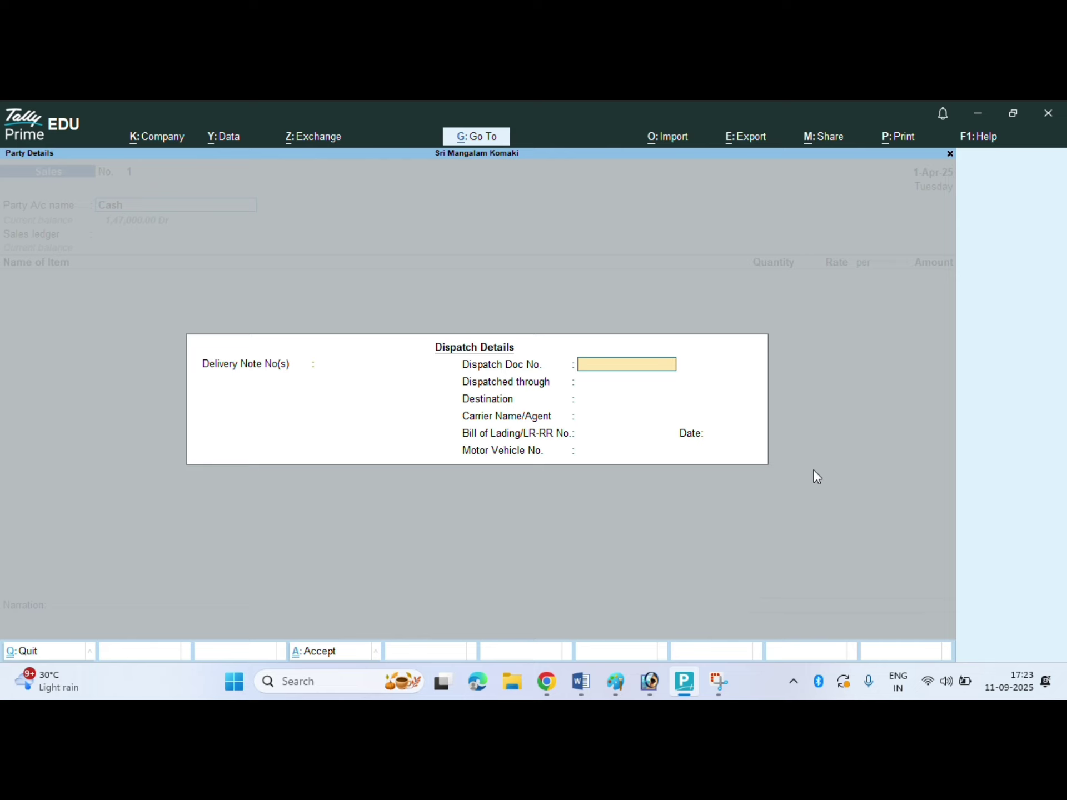
text(D)
text(3)
text(025)
key(BackSpace)
text(5)
key(Return)
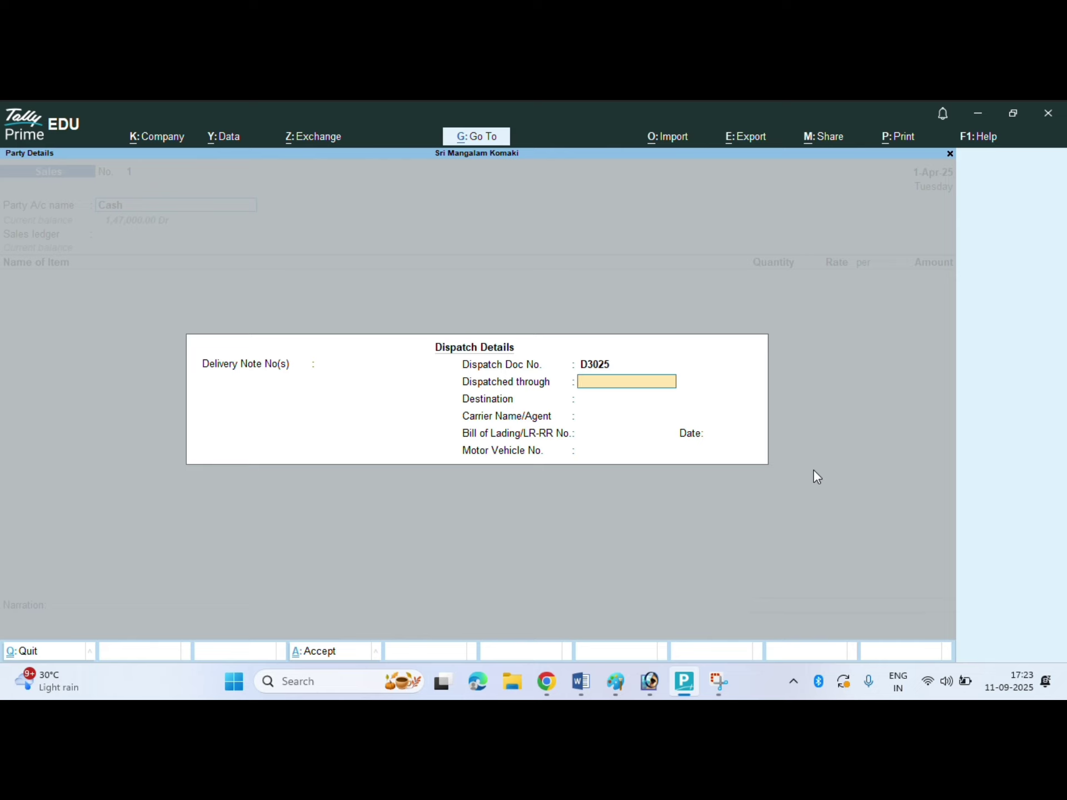
- Set the dispatch mode to Truck and the destination to Dhanbad
text(Truck)
key(Return)
text(Dhak)
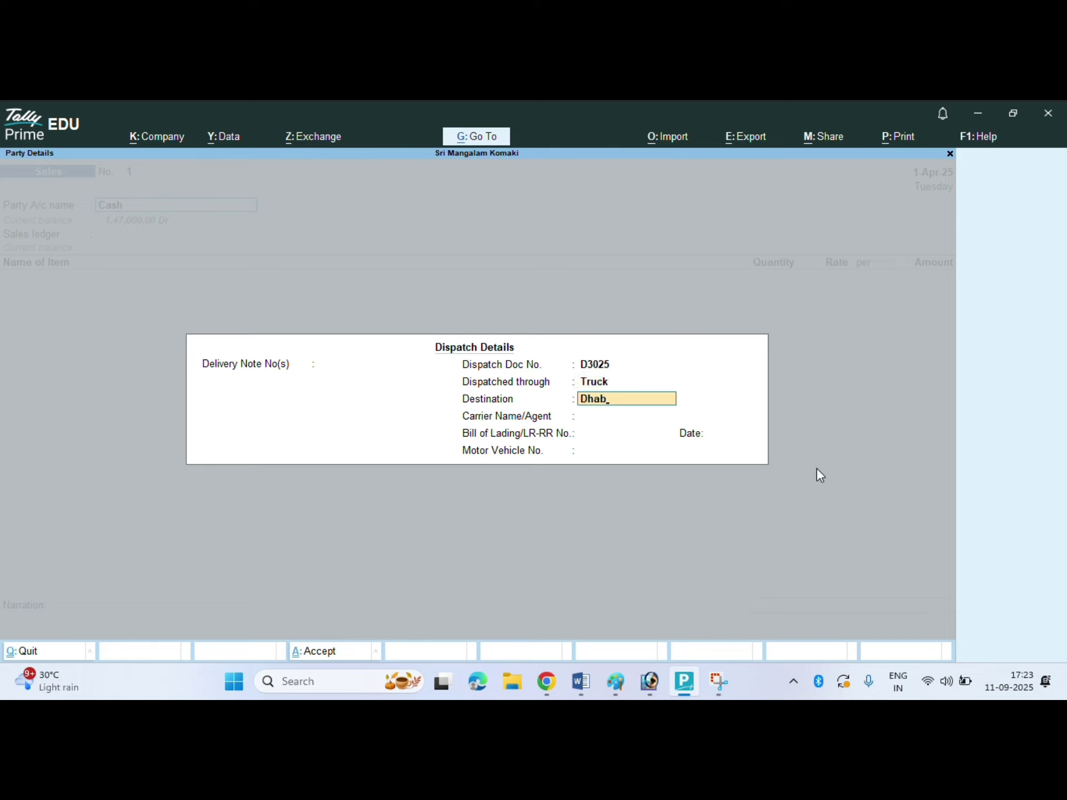
key(BackSpace)
text(nbad)
key(Return)
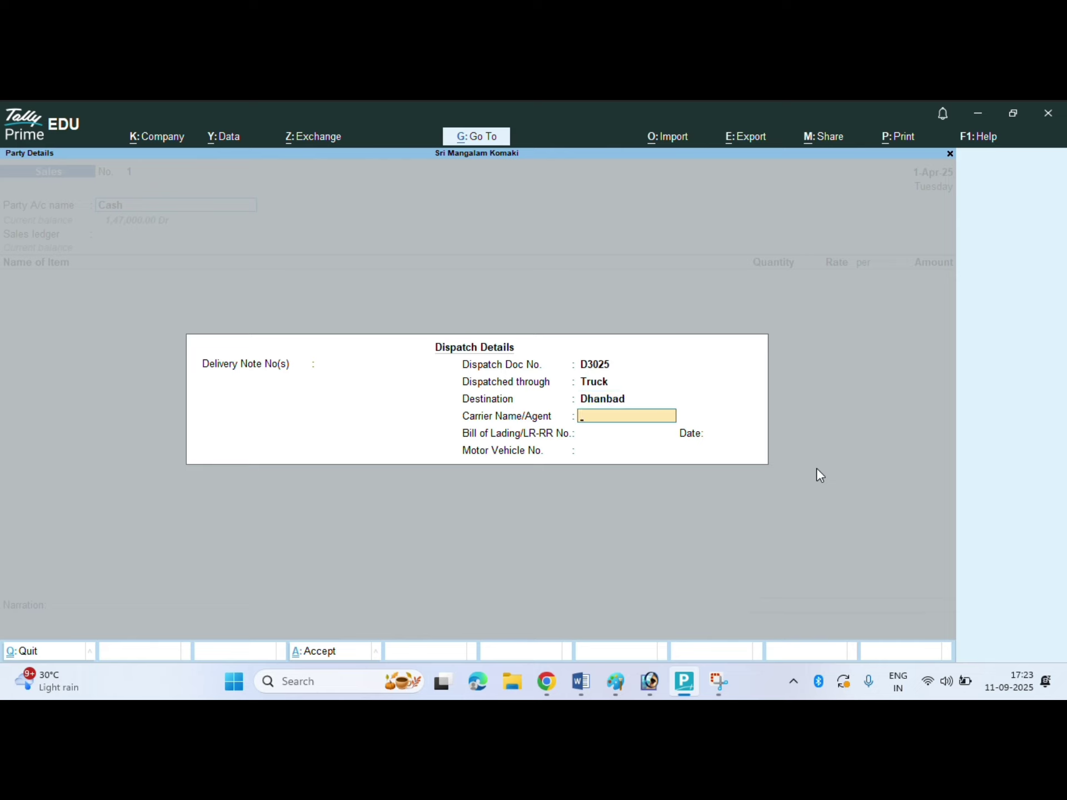
- Enter Dtdc as the carrier and JH11F3459 as the vehicle number
text(S)
key(BackSpace)
text(Om)
key(BackSpace)
key(BackSpace)
text(Dtdc)
key(Return)
key(Return)
key(Return)
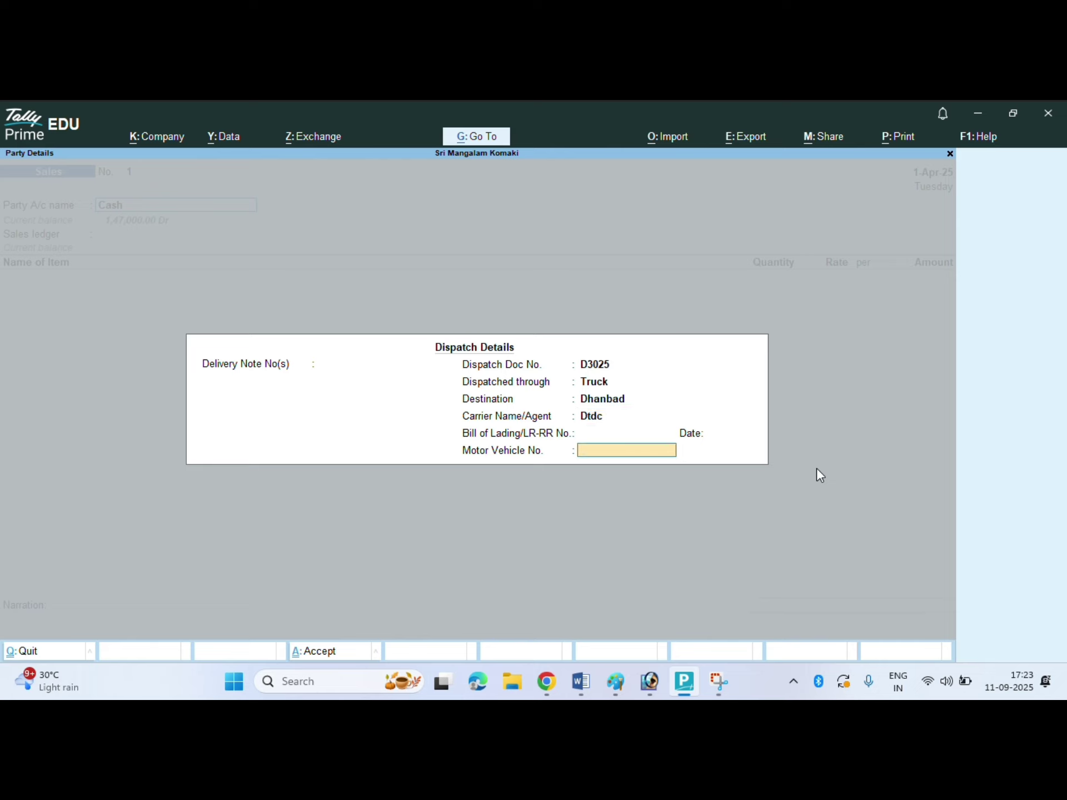
text(JH11F3459)
key(Return)
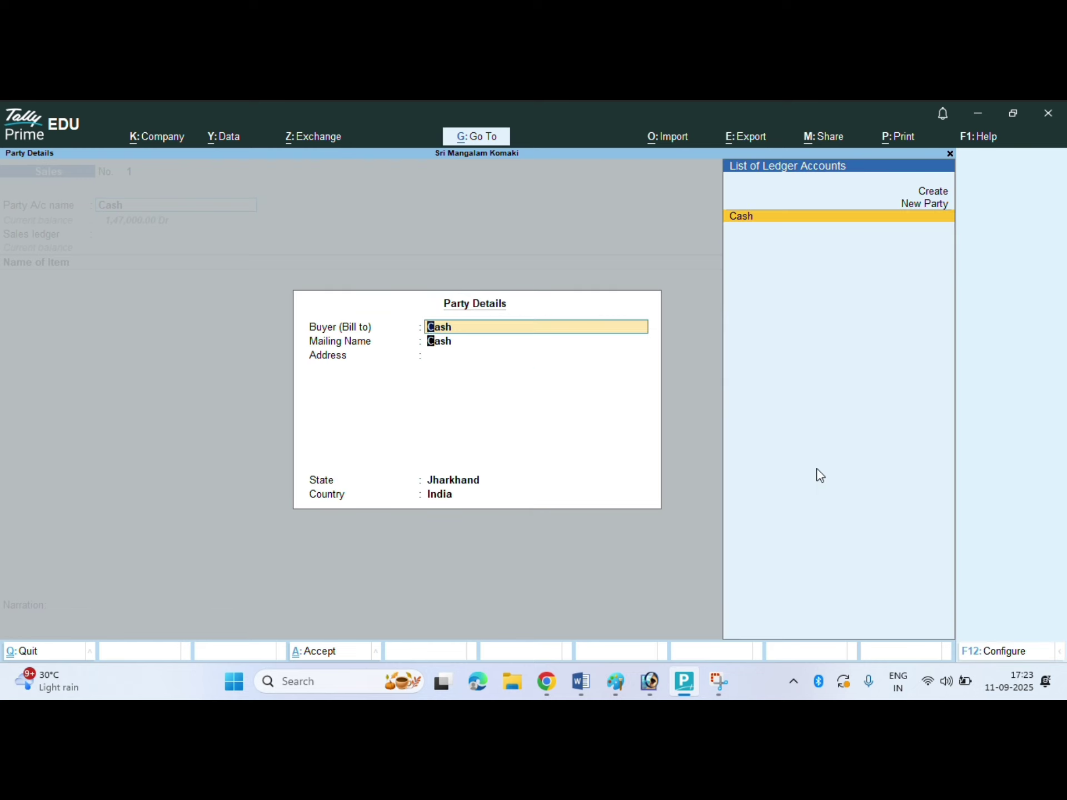
key(Return)
- Select Sales as the sales ledger, then go back to reopen the dispatch and party details
key(Return)
key(Return)
key(Return)
key(Return)
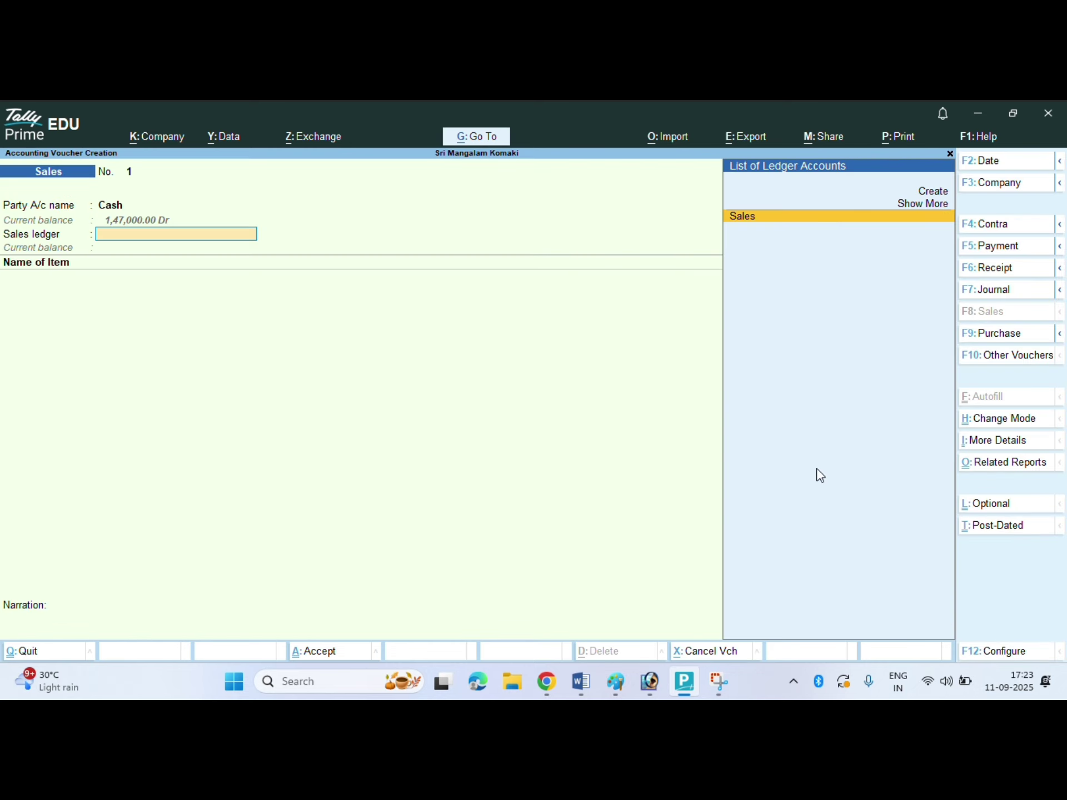
key(Return)
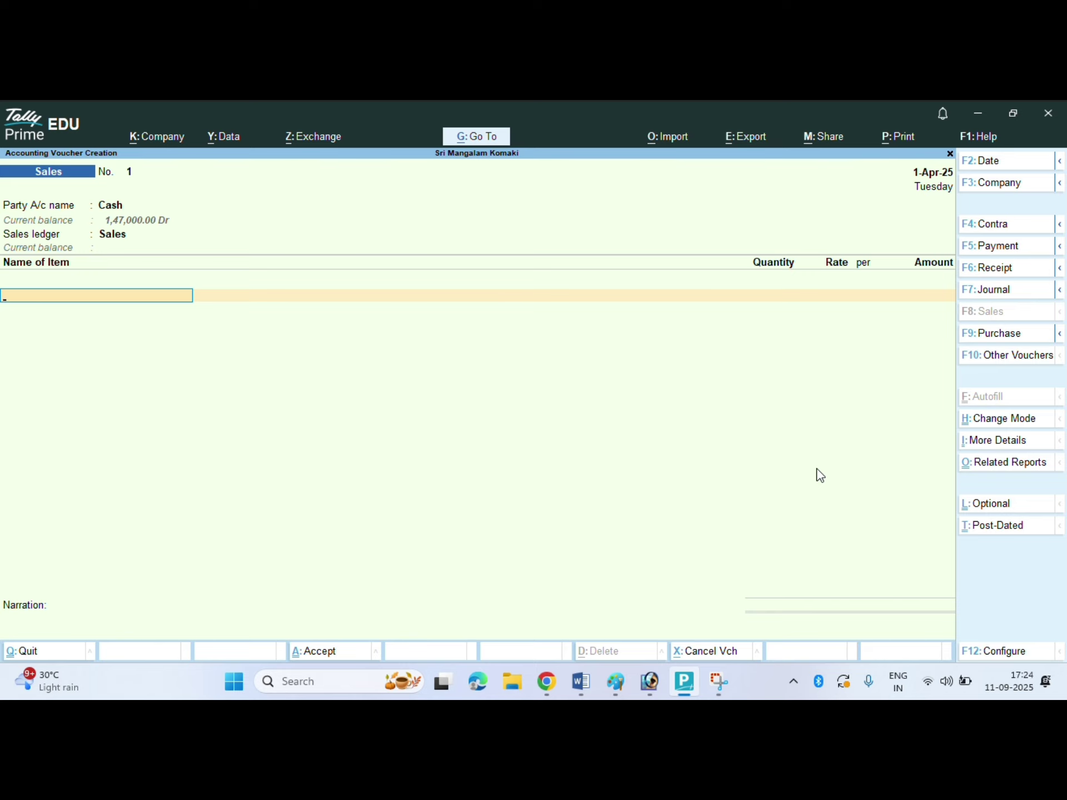
key(BackSpace)
key(Return)
key(Return)
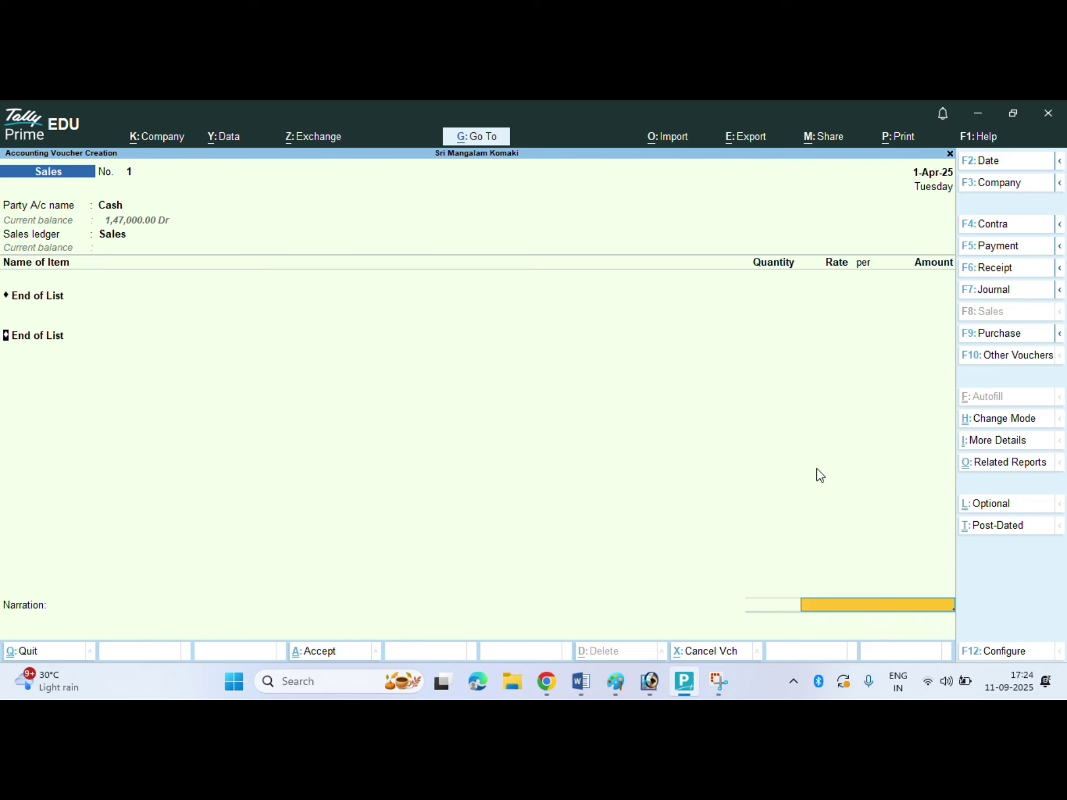
key(BackSpace)
key(BackSpace)
key(Return)
key(Return)
key(Return)
key(Return)
key(Return)
key(Return)
key(Return)
key(Return)
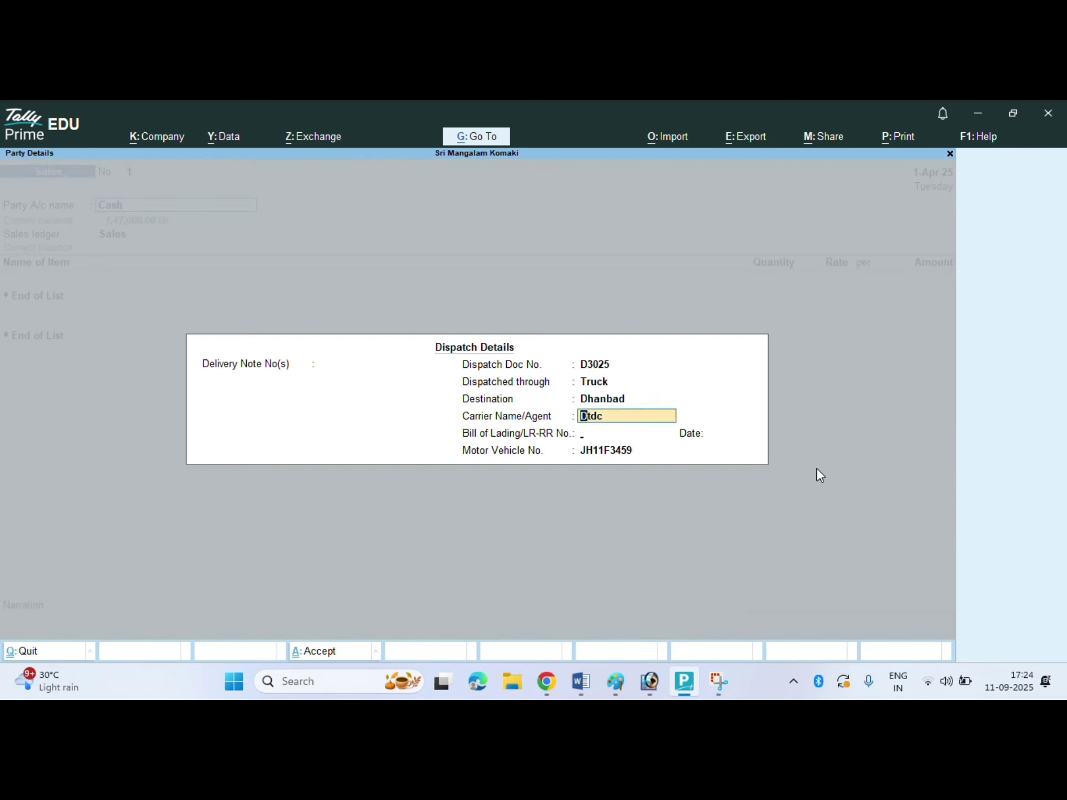
key(Return)
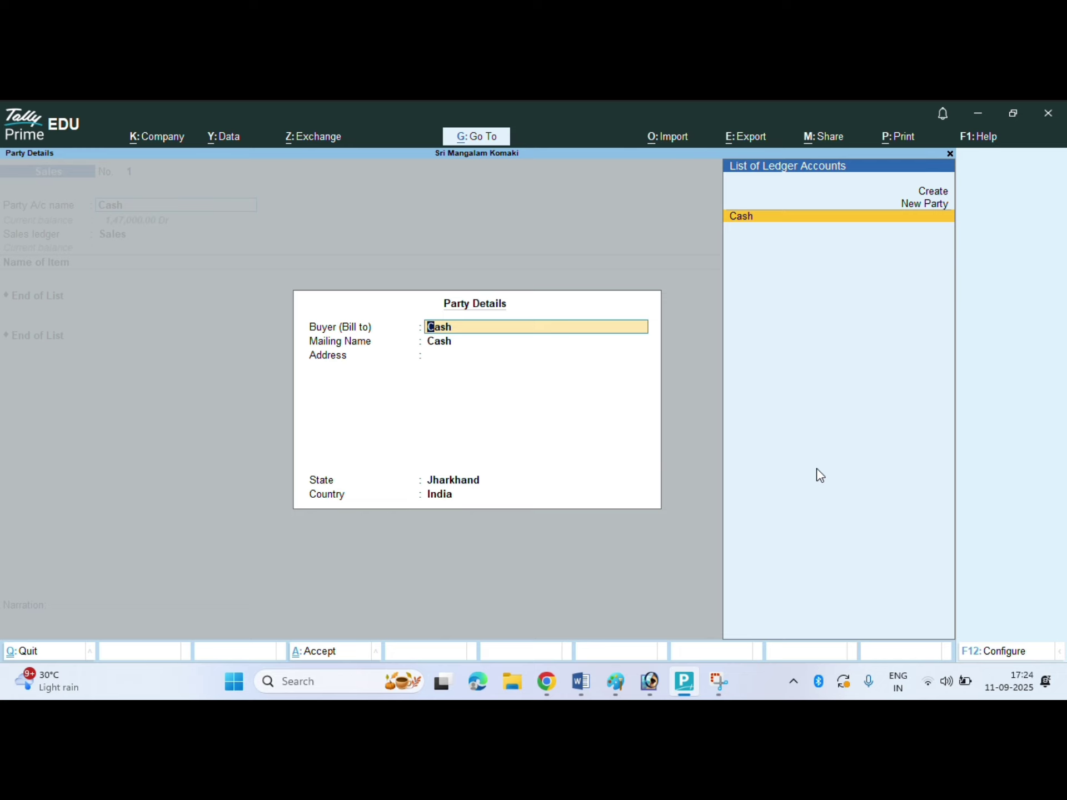
- Enter RAJAN ENTERPRISES as the buyer with DHANBAD as the address
text(RAJAN)
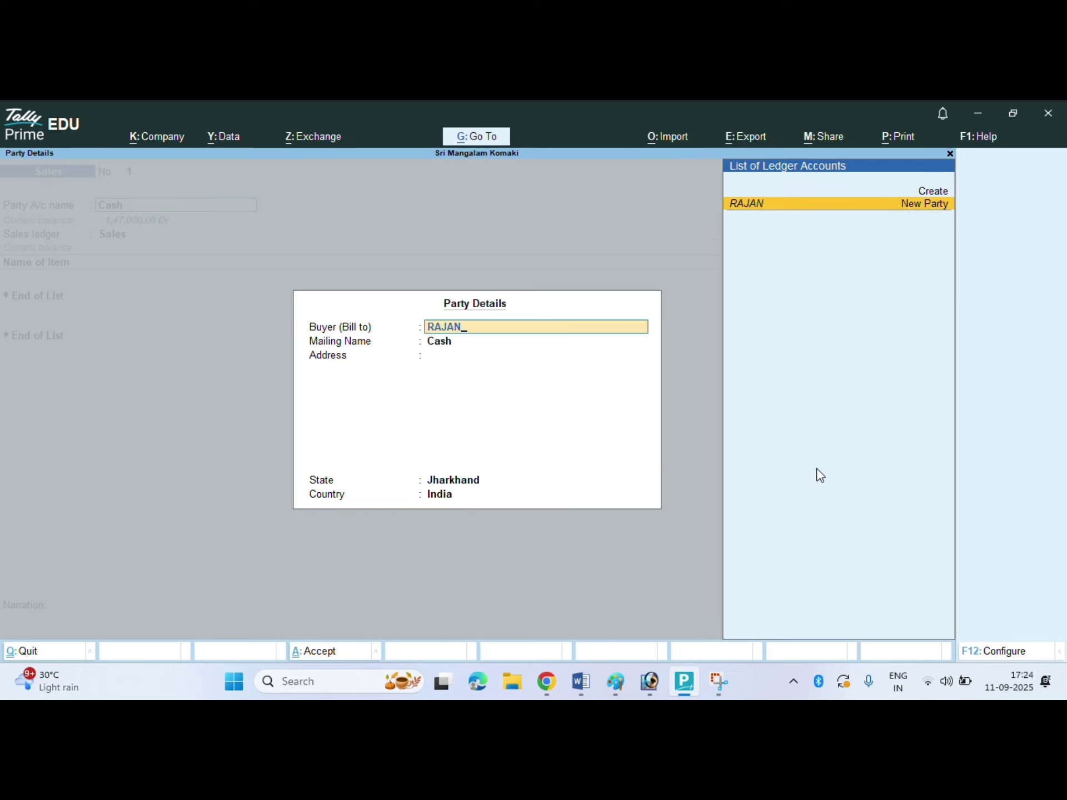
text( ENTERPRISES)
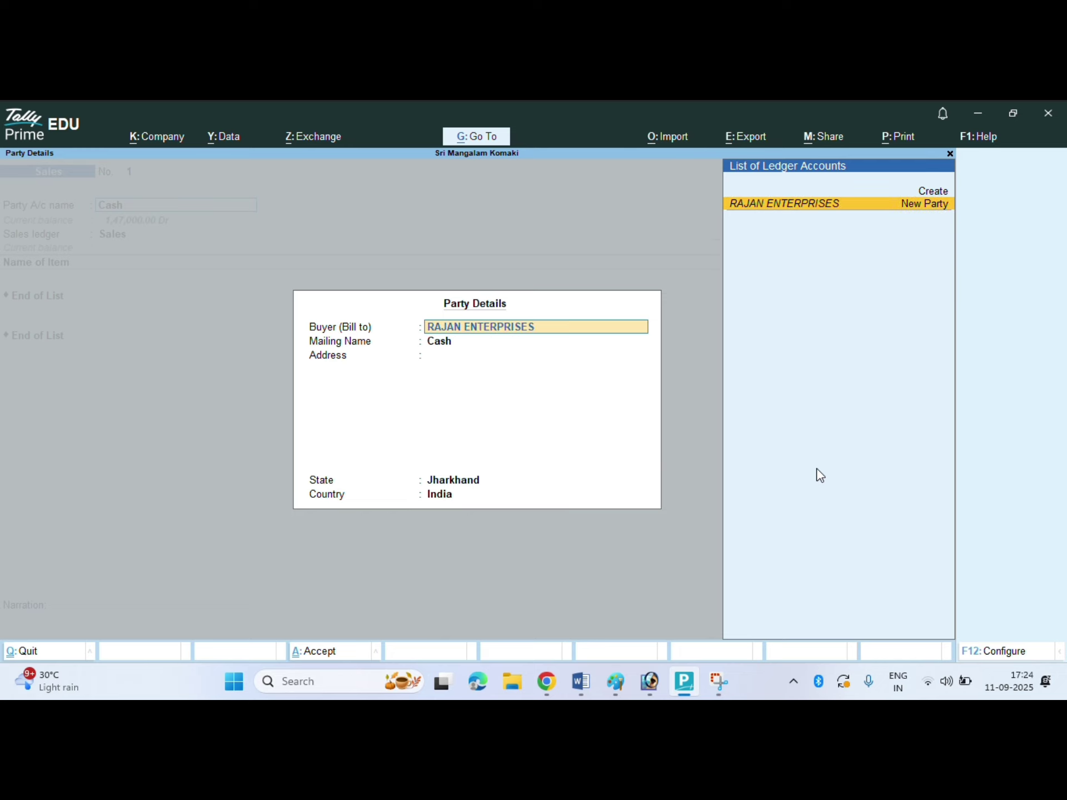
key(Return)
key(Return)
key(Return)
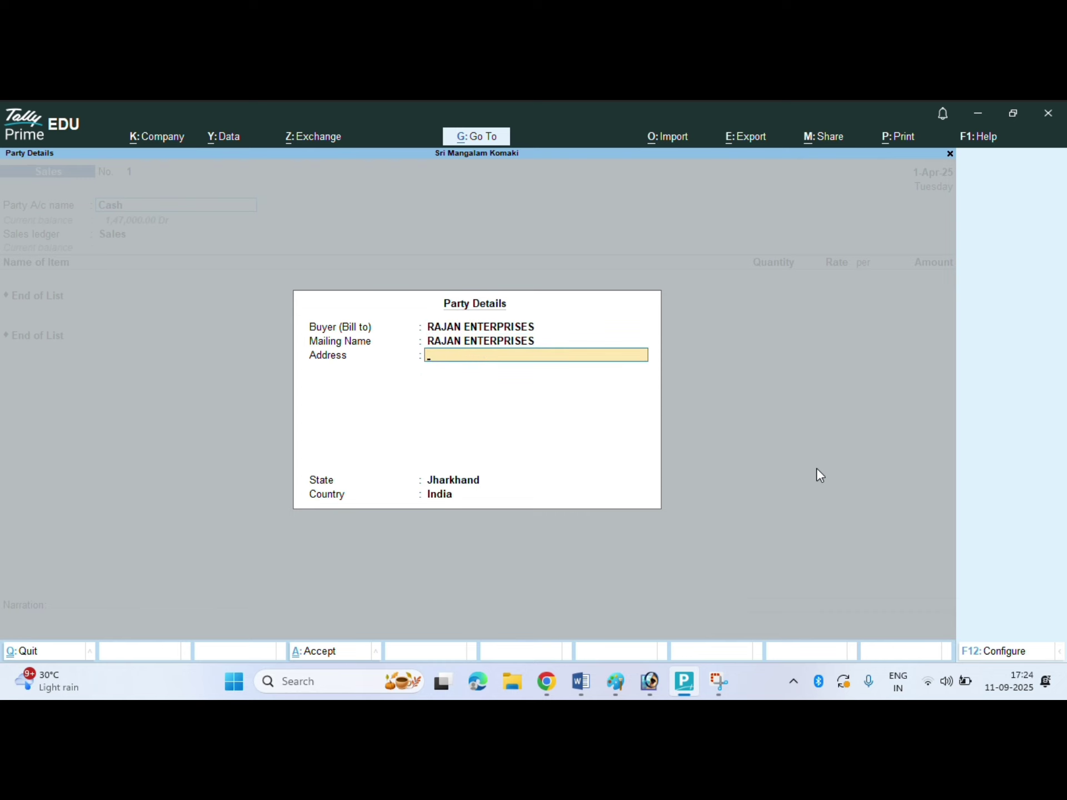
text(DHANBAD)
key(Return)
key(Return)
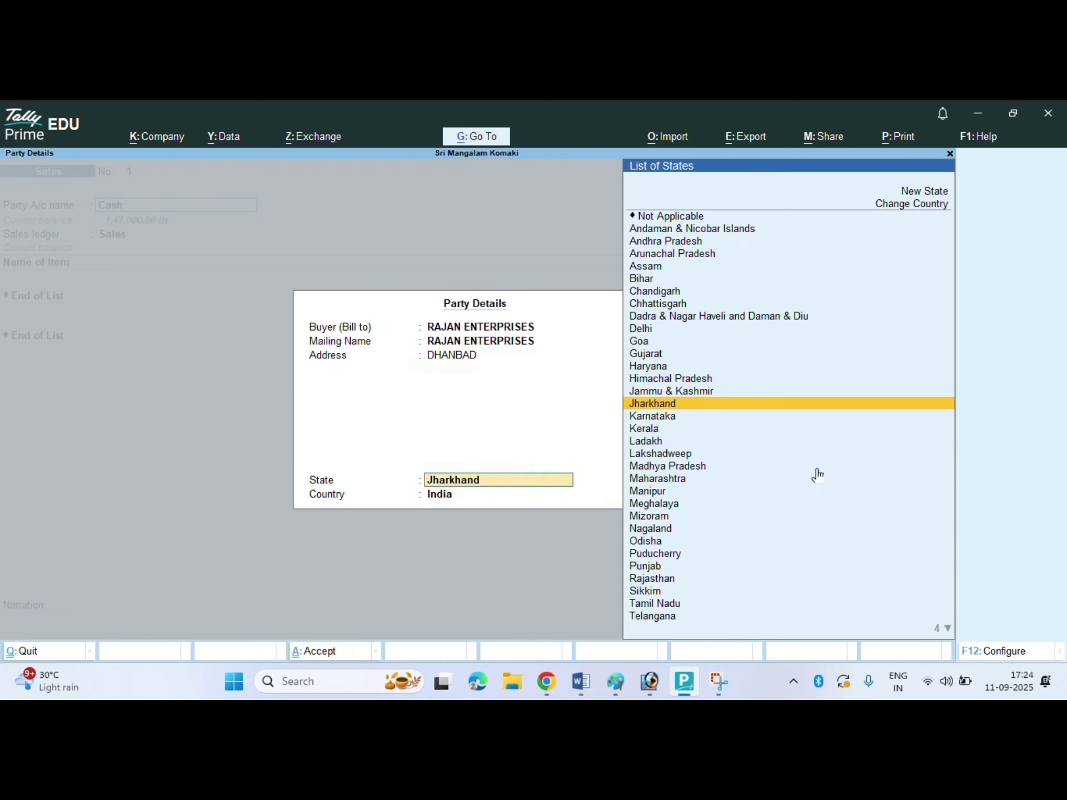
key(Return)
key(Return)
key(shift+Tab)
- Add the buyer's contact number to the address and accept the state
key(Return)
key(Return)
key(Return)
key(Return)
key(Return)
key(Return)
key(Return)
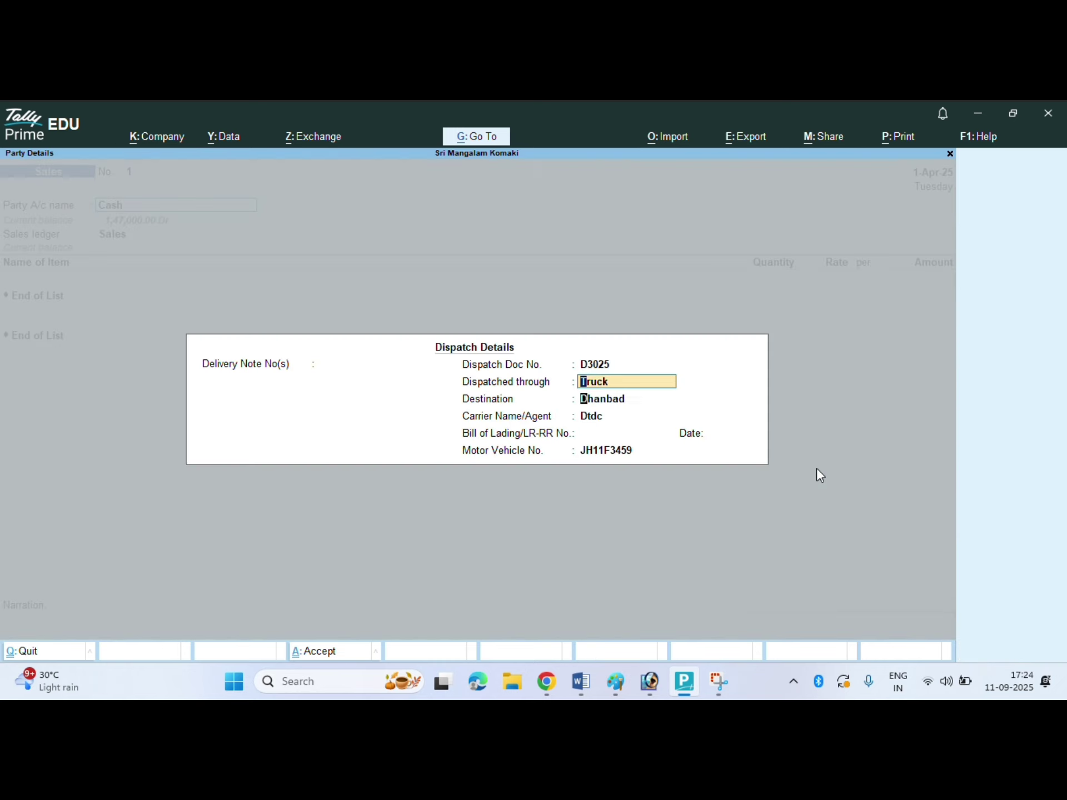
key(Return)
key(Return)
key(Return)
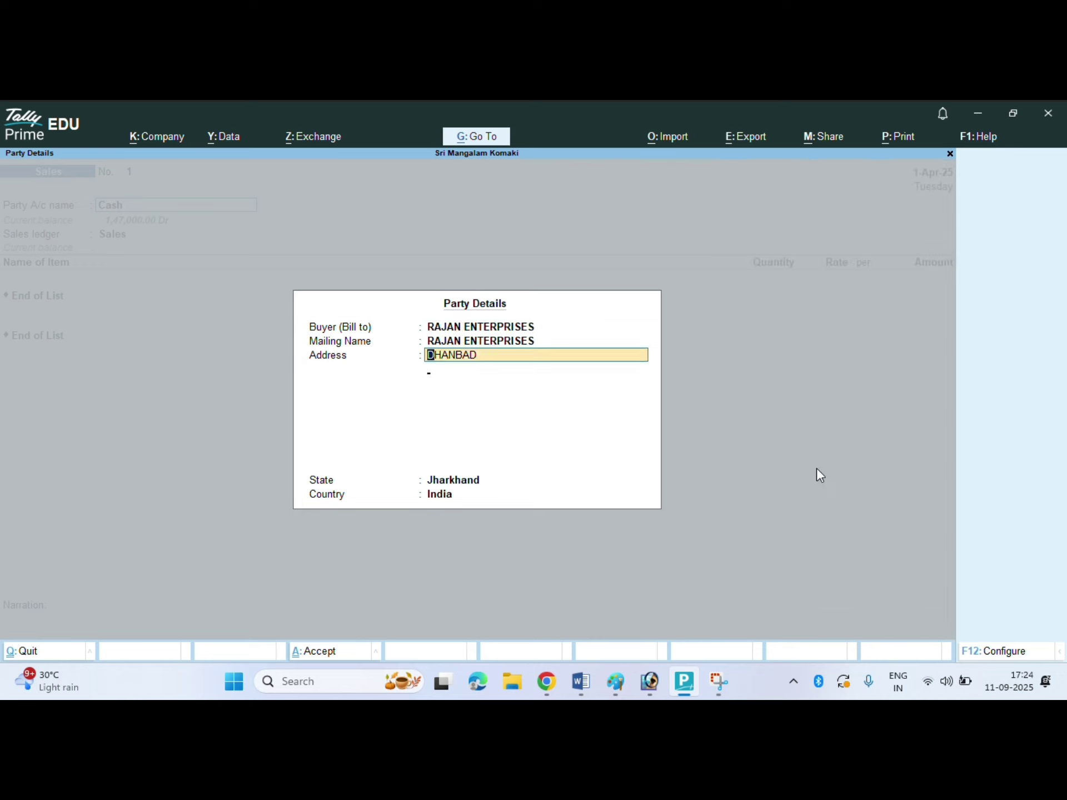
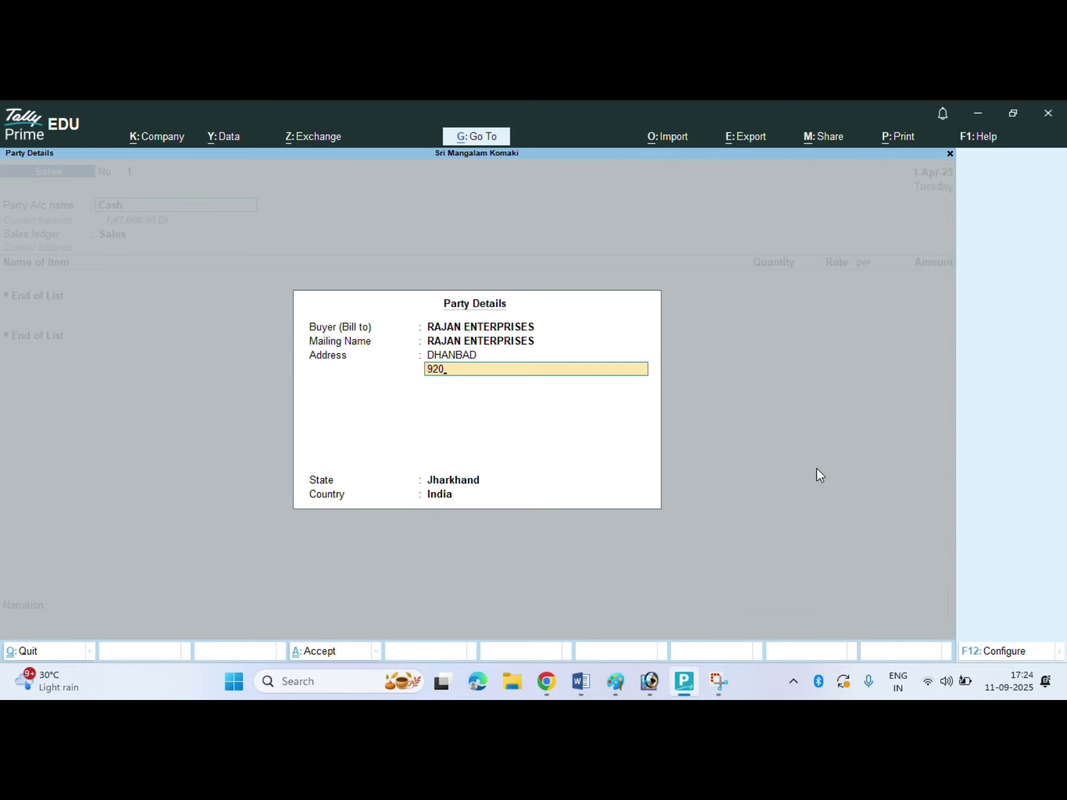
key(Return)
key(Return)
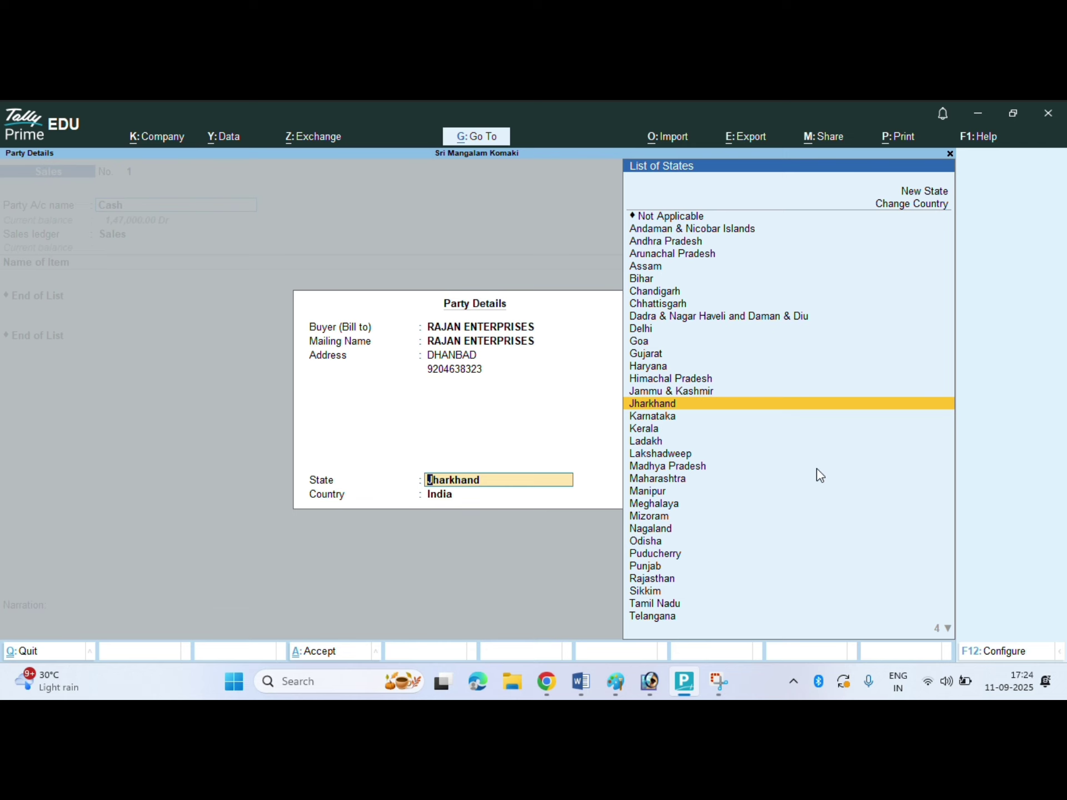
key(Return)
key(Return)
- Sell X1 Graphene 55km+ from the Baddiha godown, quantity 3 nos
key(Down)
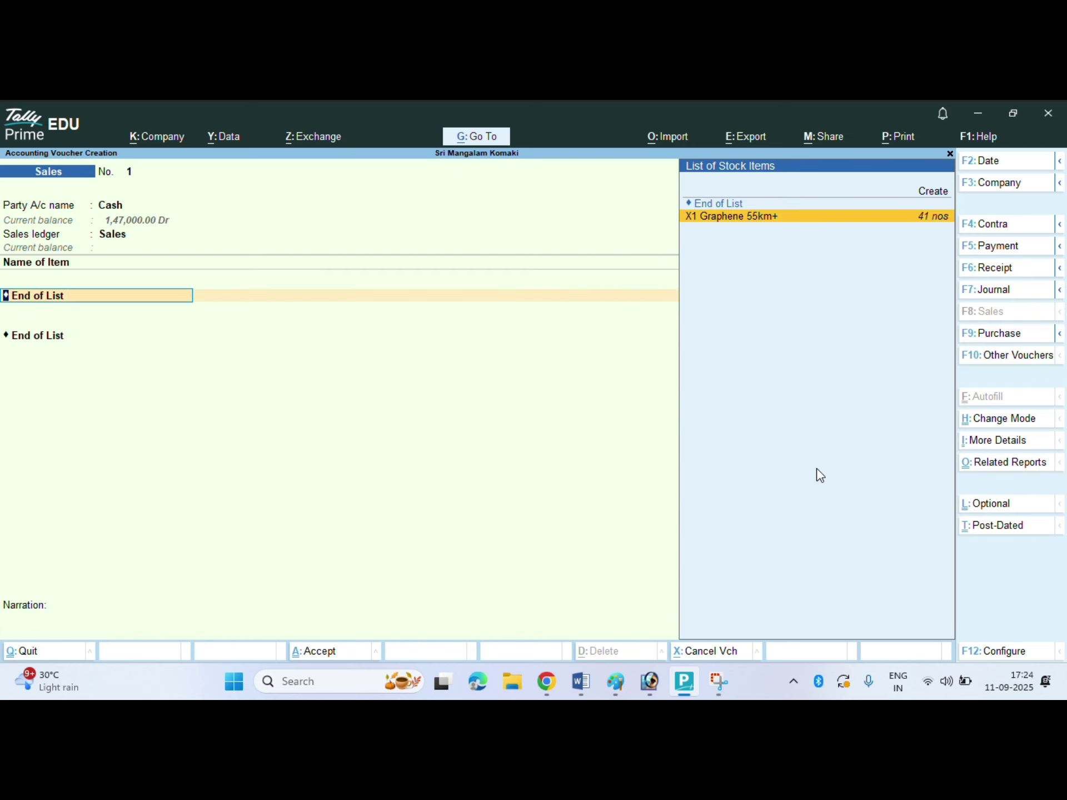
key(Return)
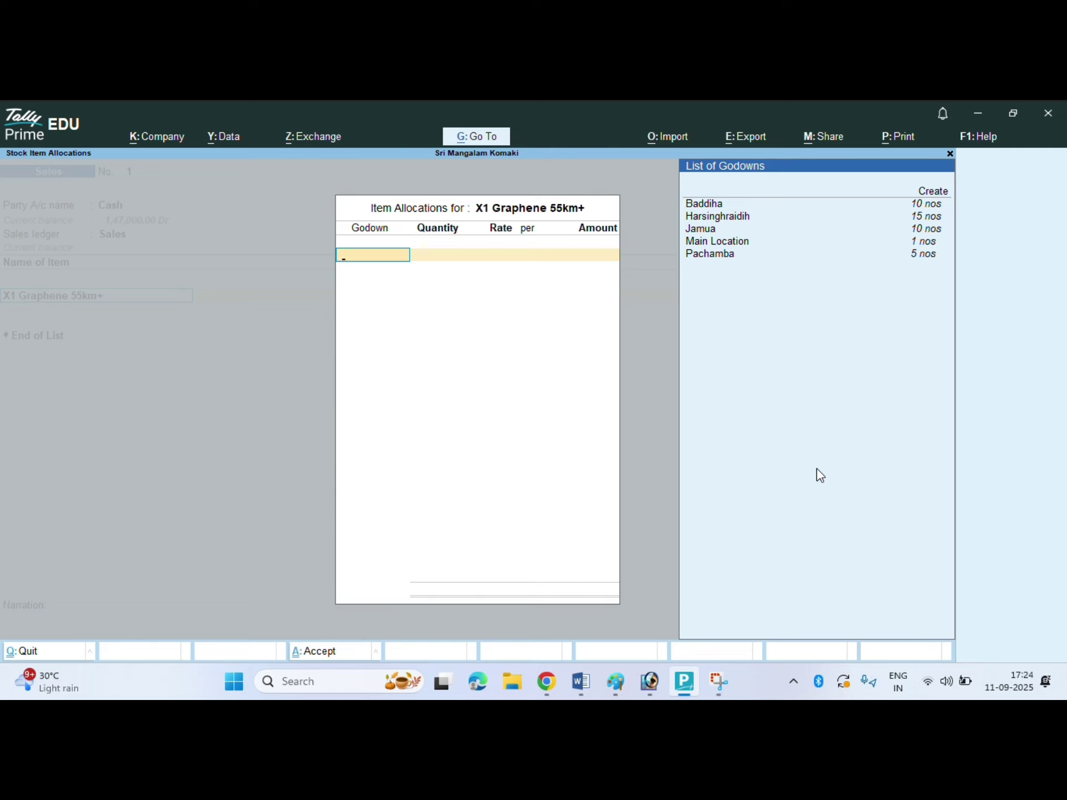
key(Down)
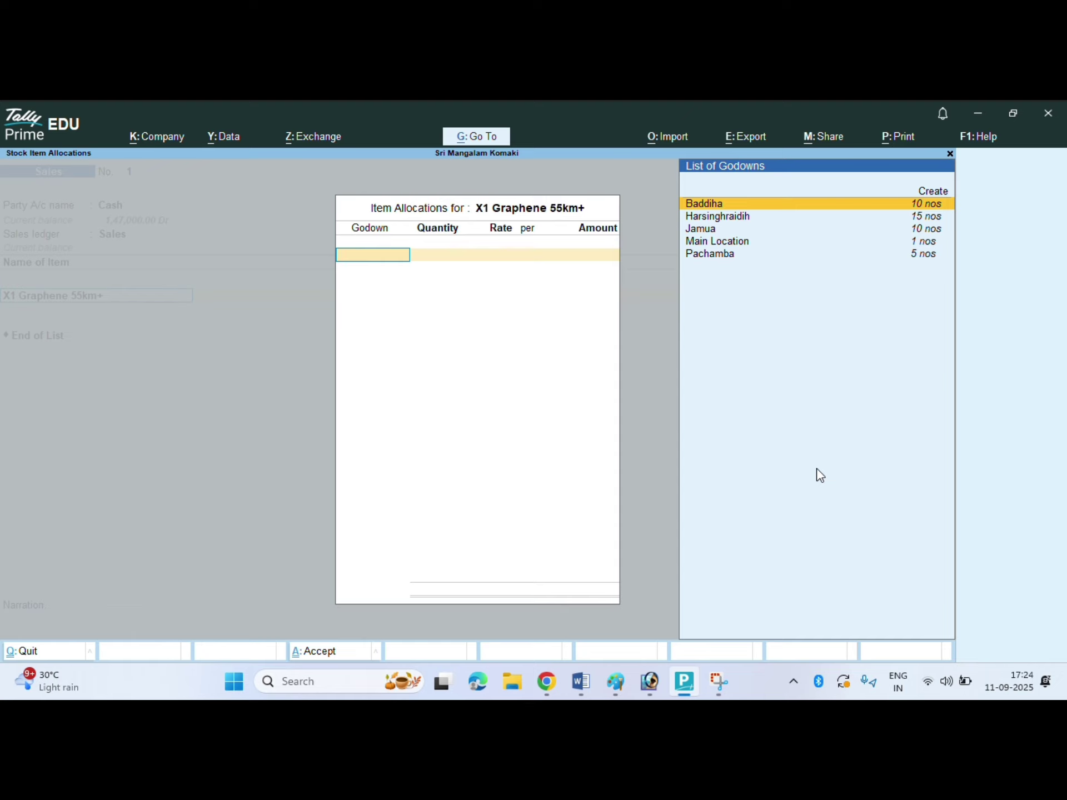
key(Return)
text(2)
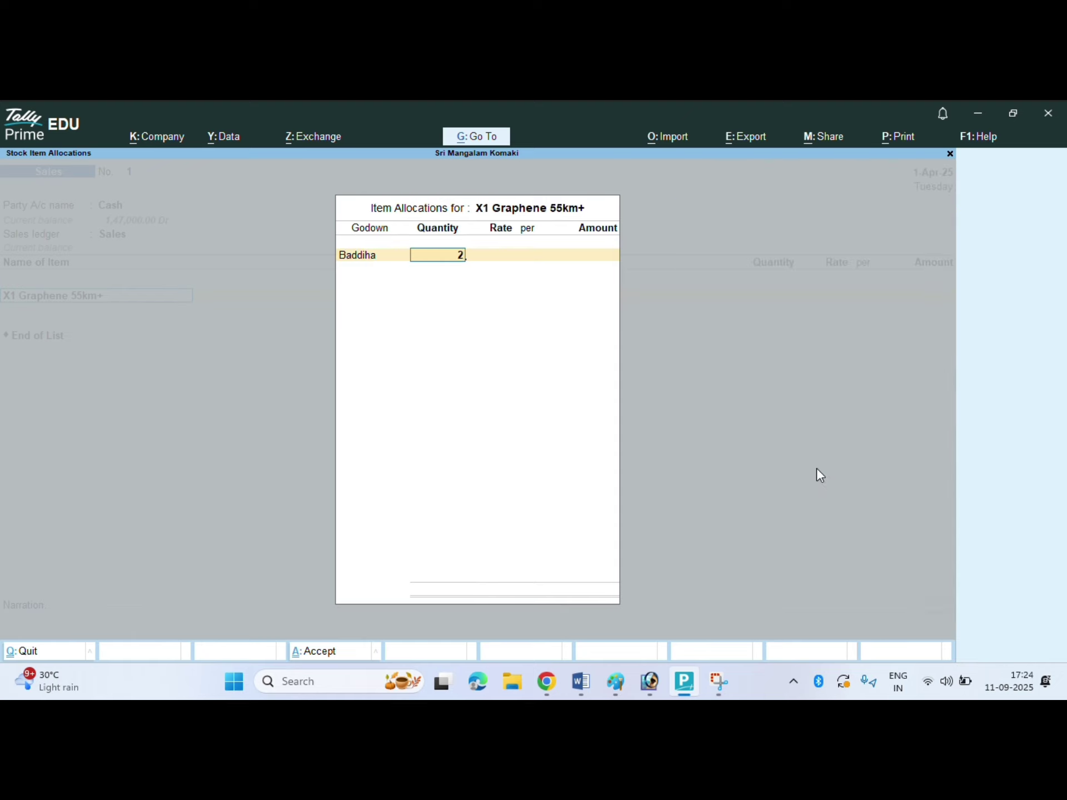
key(BackSpace)
text(3)
key(Return)
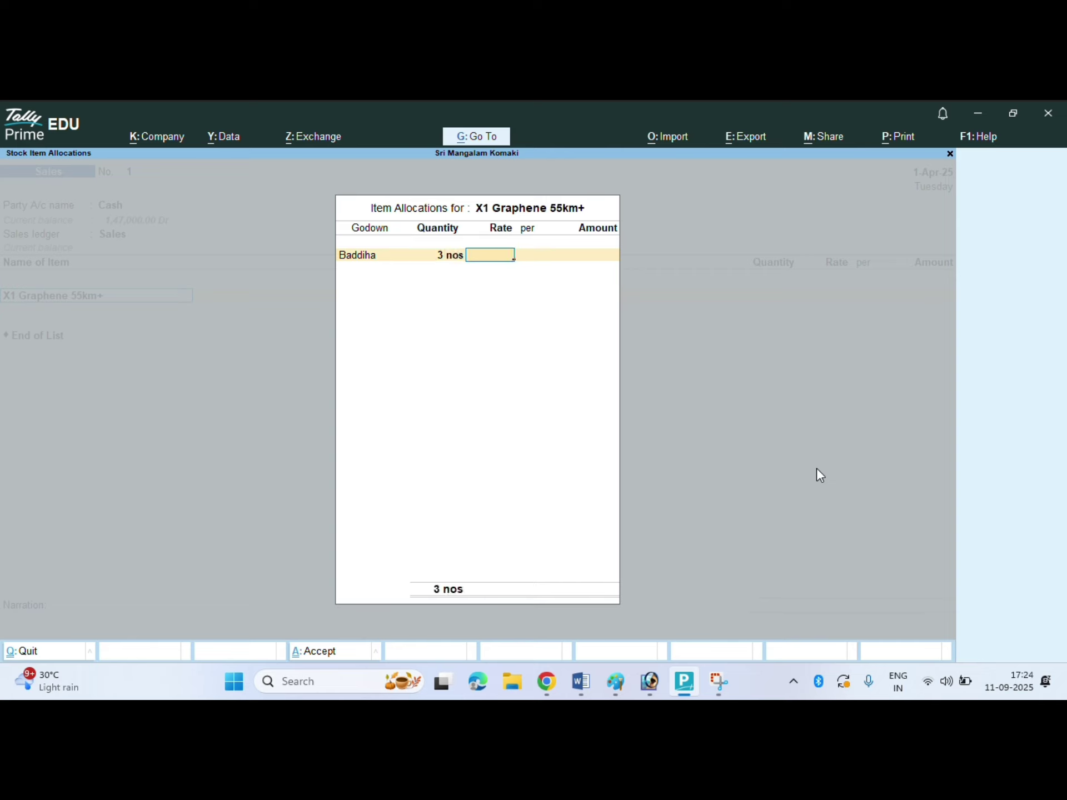
- Set the rate to 36,000 and save voucher No. 1 totalling 1,08,000.00
text(3)
key(BackSpace)
text(3)
key(BackSpace)
text(3,6)
text(00)
key(Return)
text(36000)
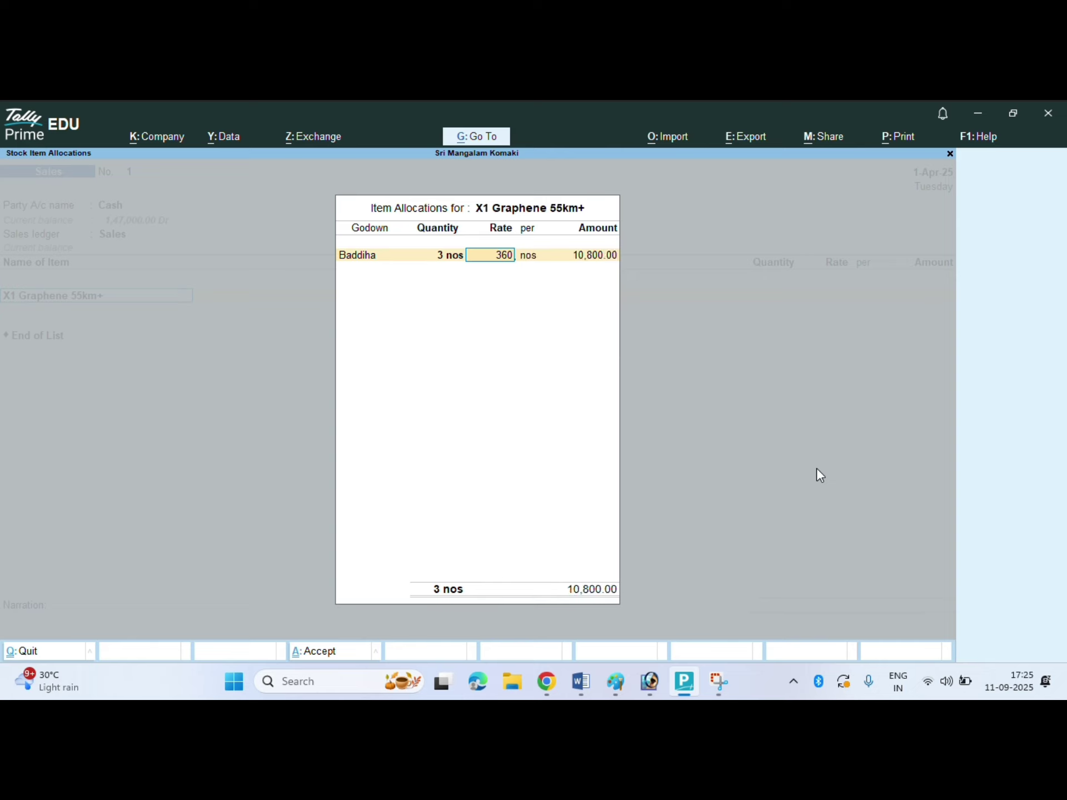
key(Return)
key(Return)
key(Return)
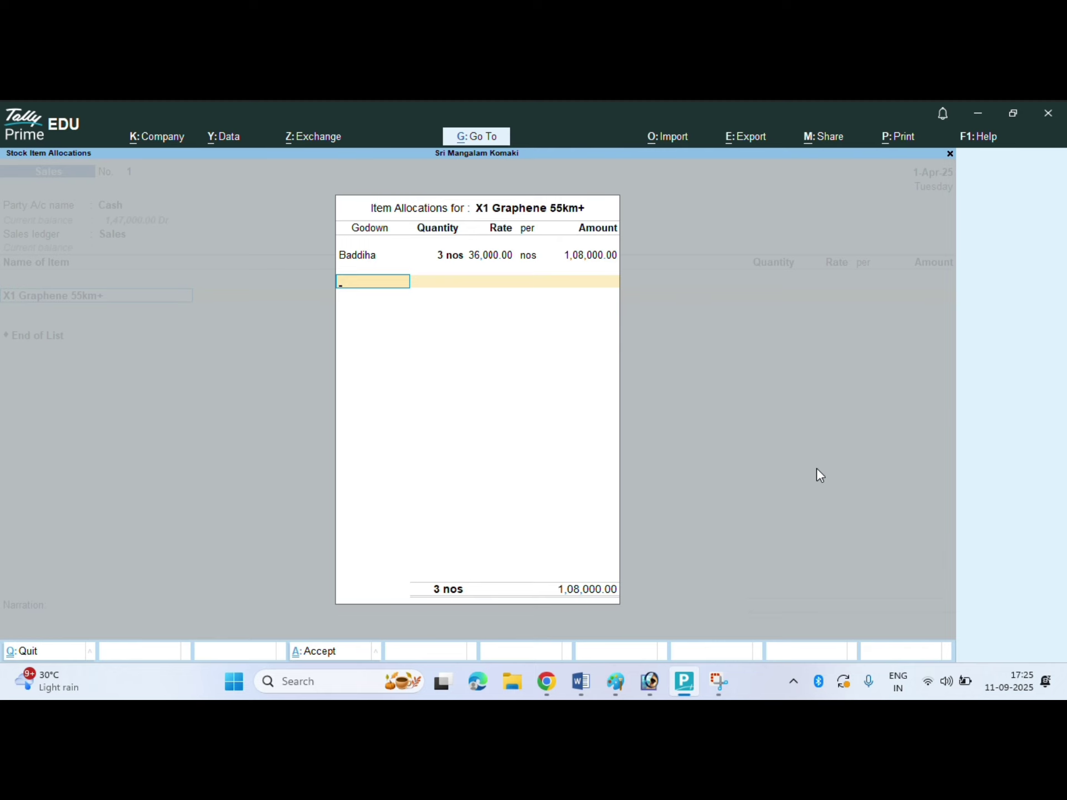
key(Return)
key(Return)
key(Return)
key(Return)
key(Return)
key(Return)
key(Return)
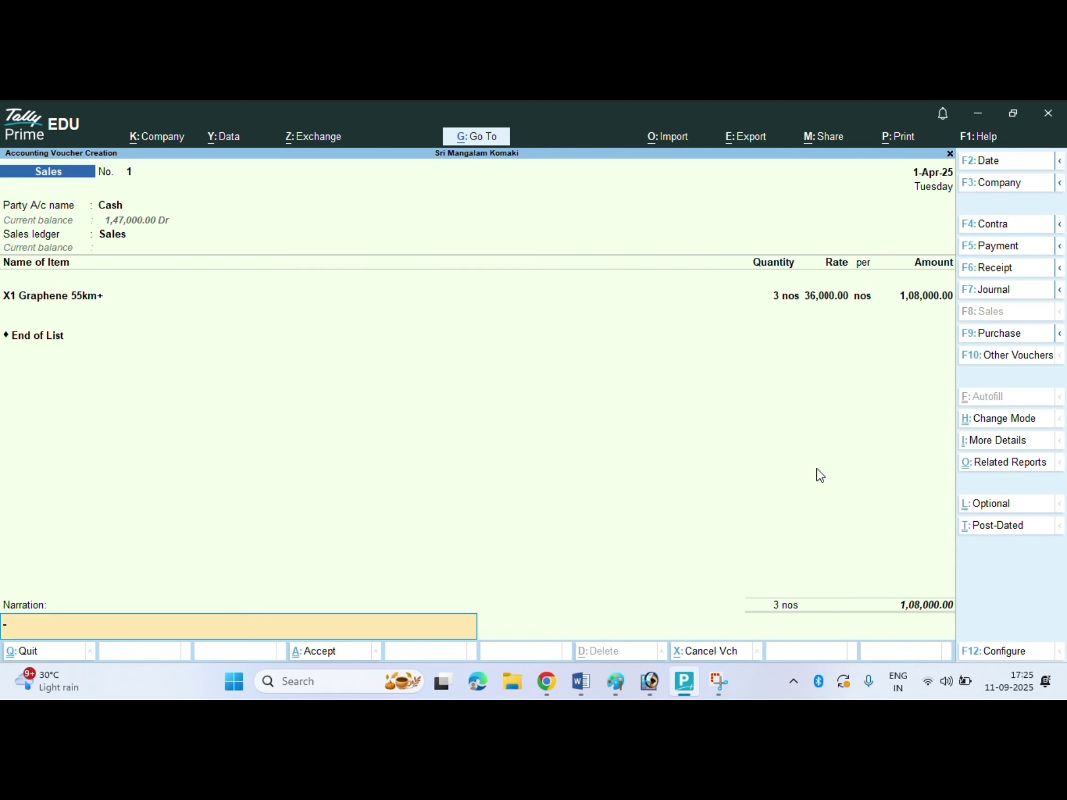
- Sell 1 nos X1 Graphene 55km+ from Pachamba at 40,000 and save voucher No. 2
key(Return)
key(Return)
key(Return)
key(Return)
key(Return)
key(Return)
key(Return)
key(Return)
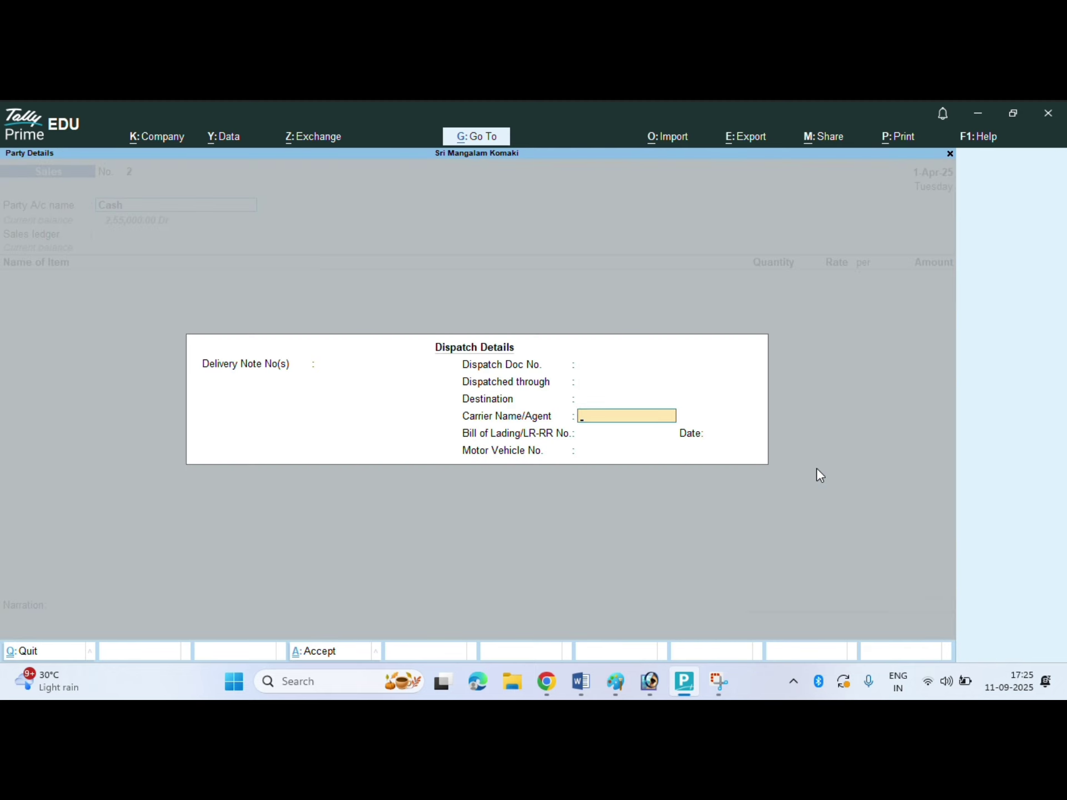
key(Return)
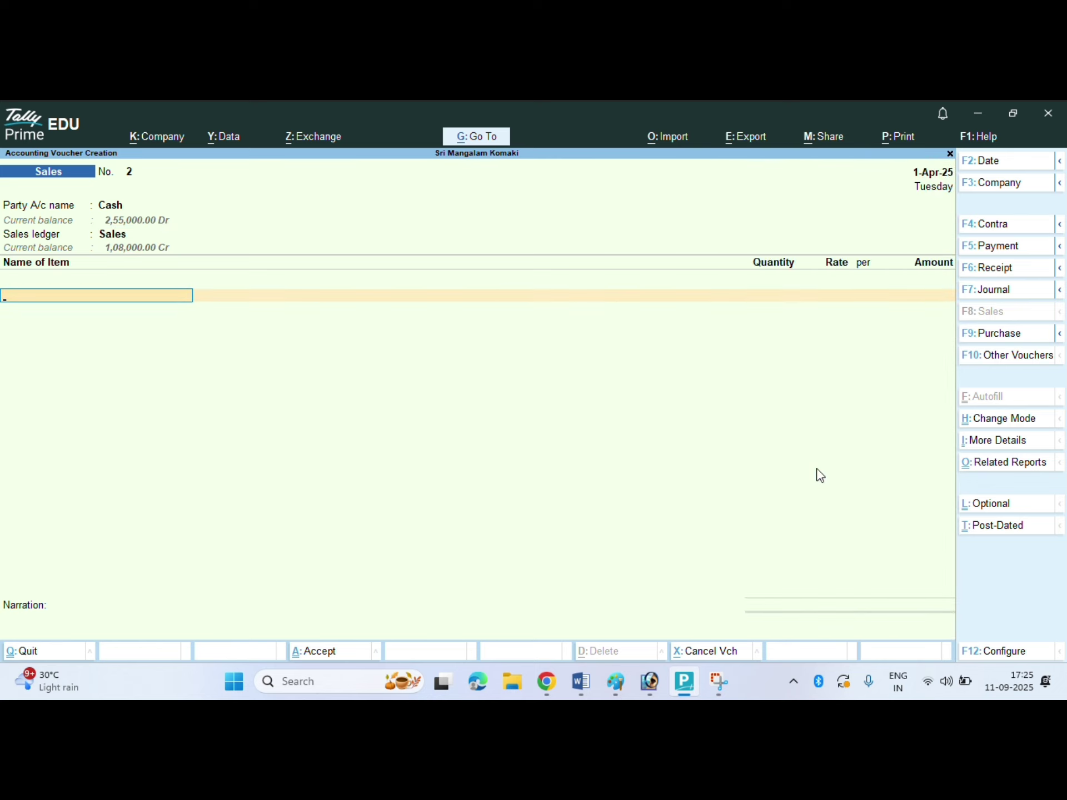
key(Down)
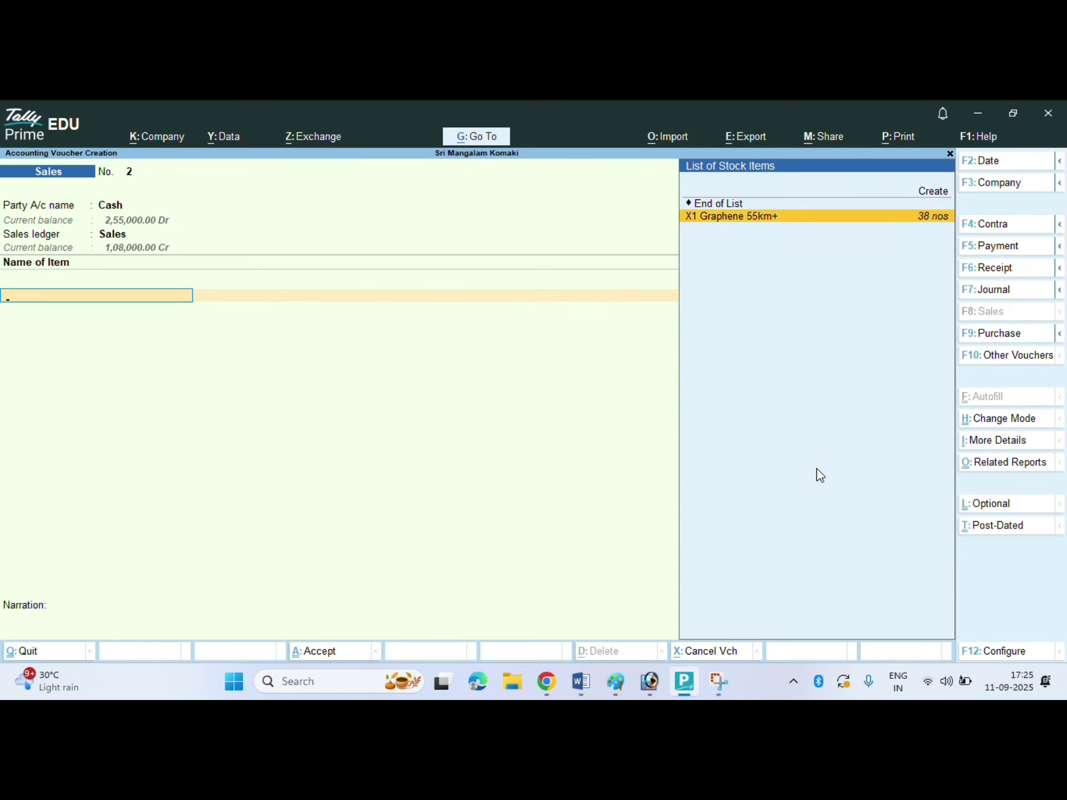
key(Return)
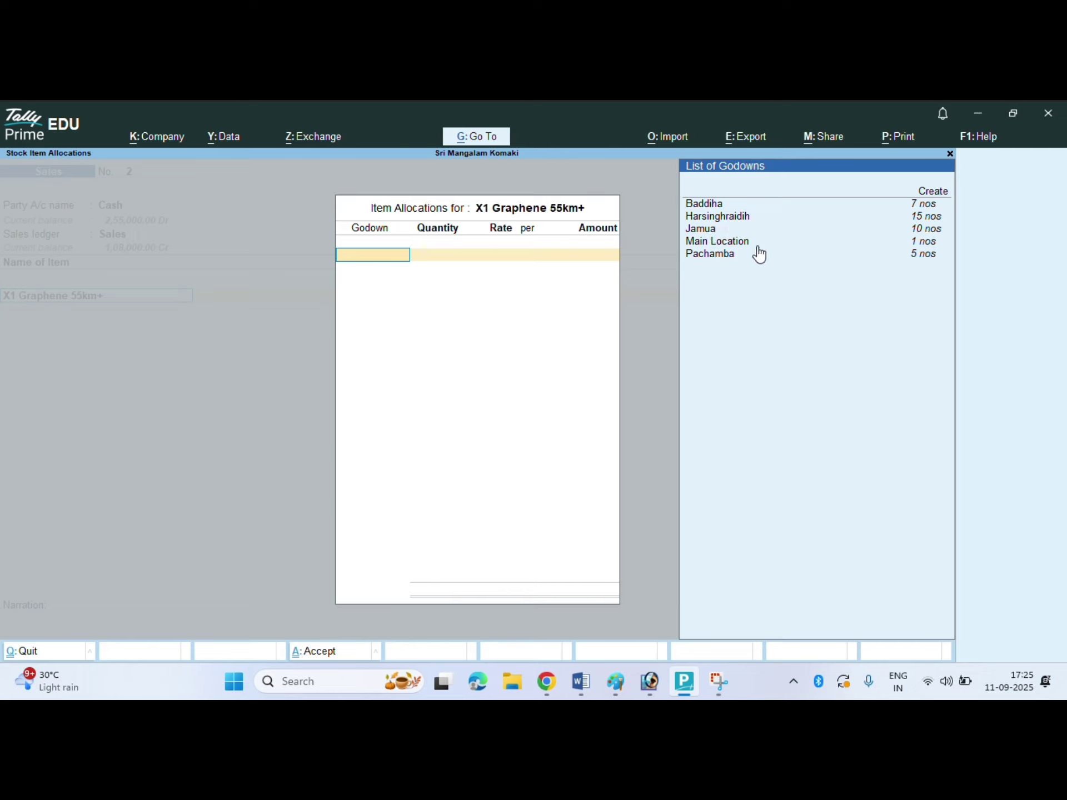
click(721, 256)
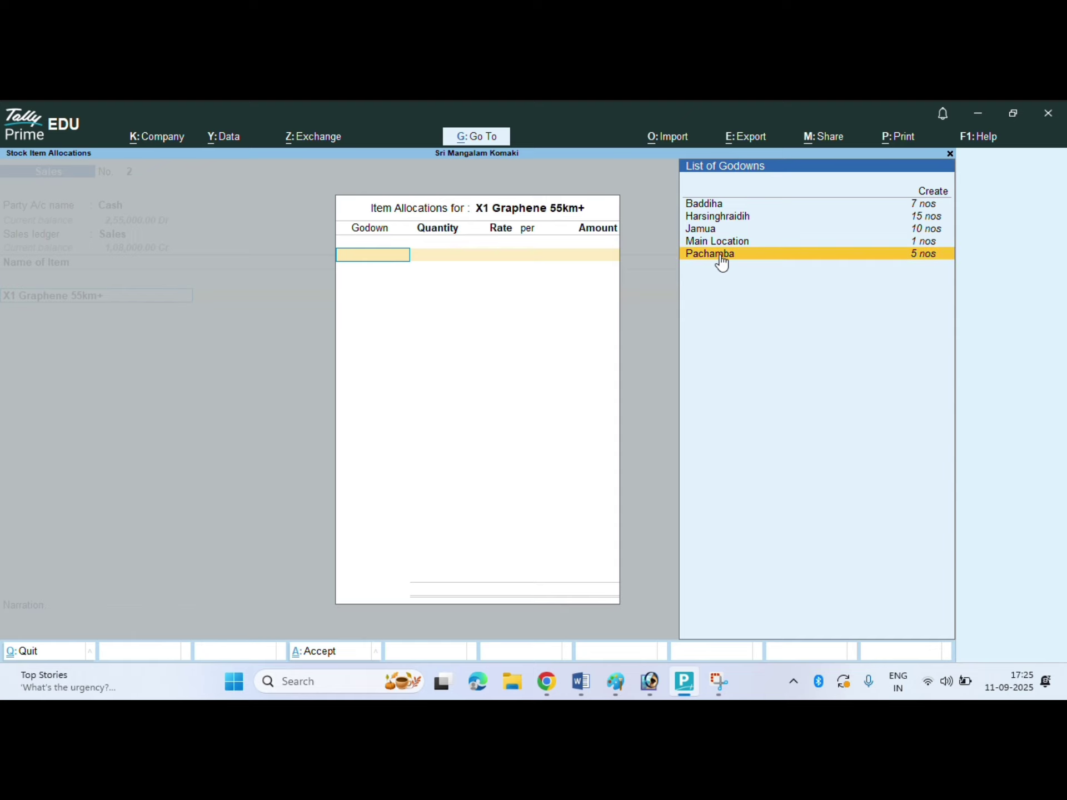
click(722, 256)
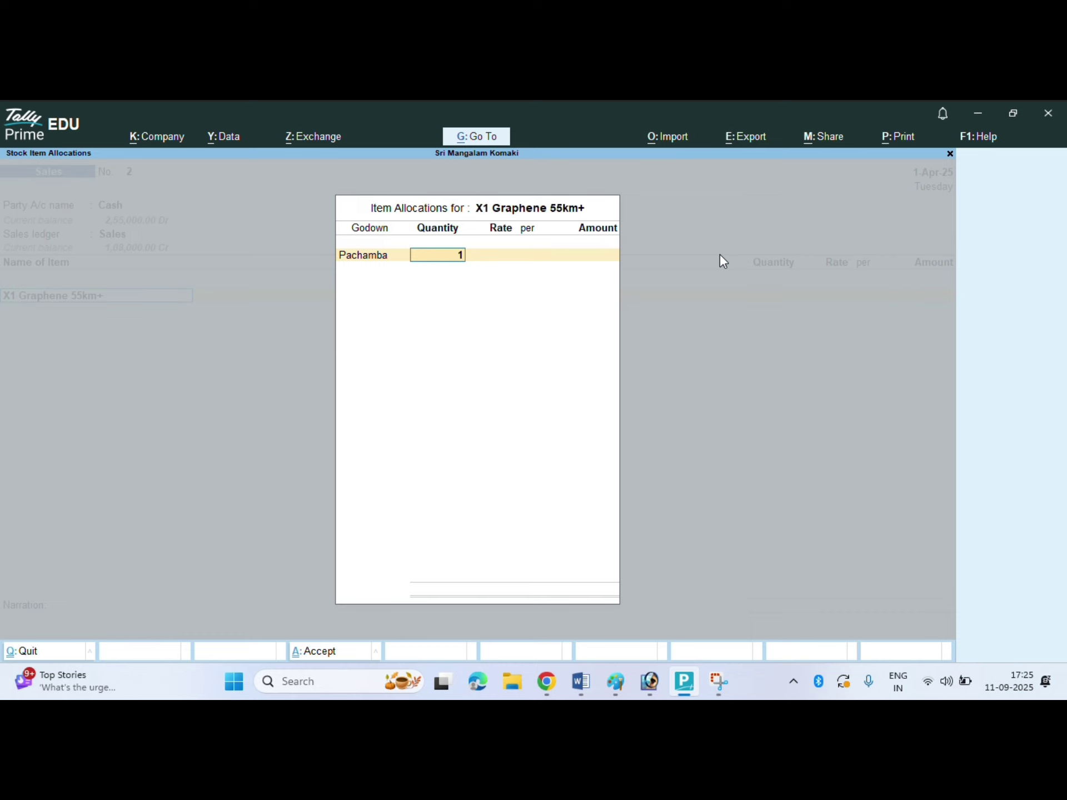
key(Return)
text(40000)
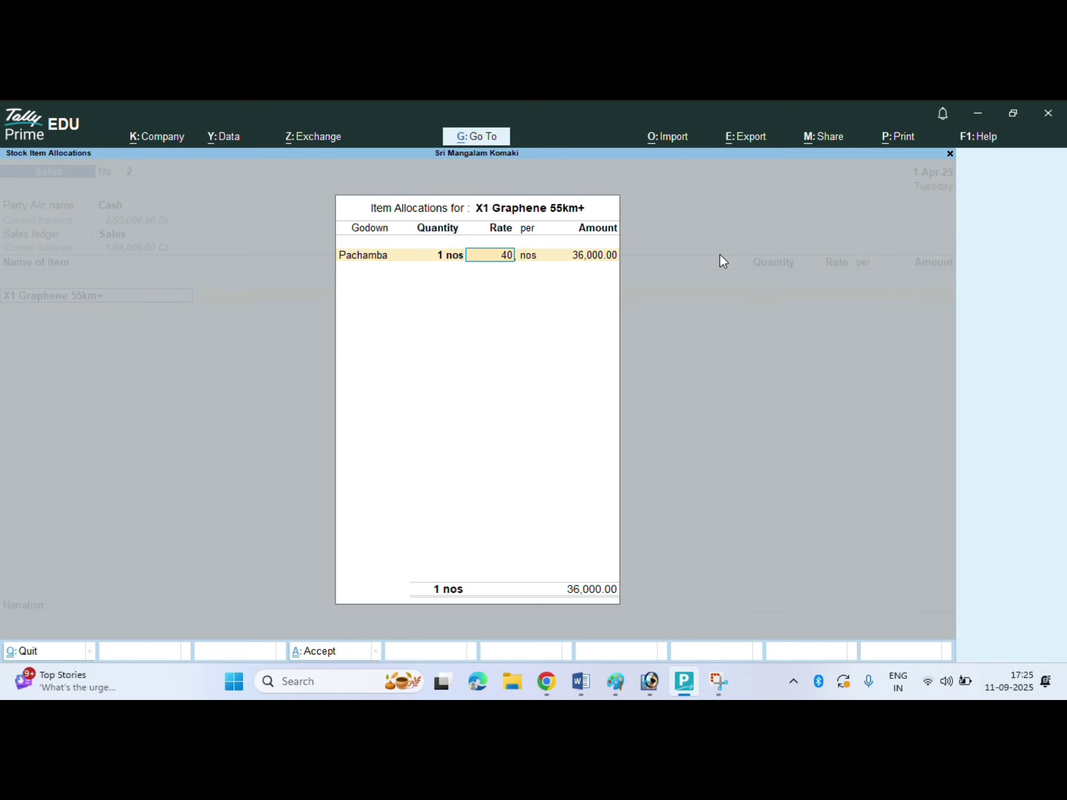
key(Return)
key(Return)
key(Return)
key(Return)
key(Return)
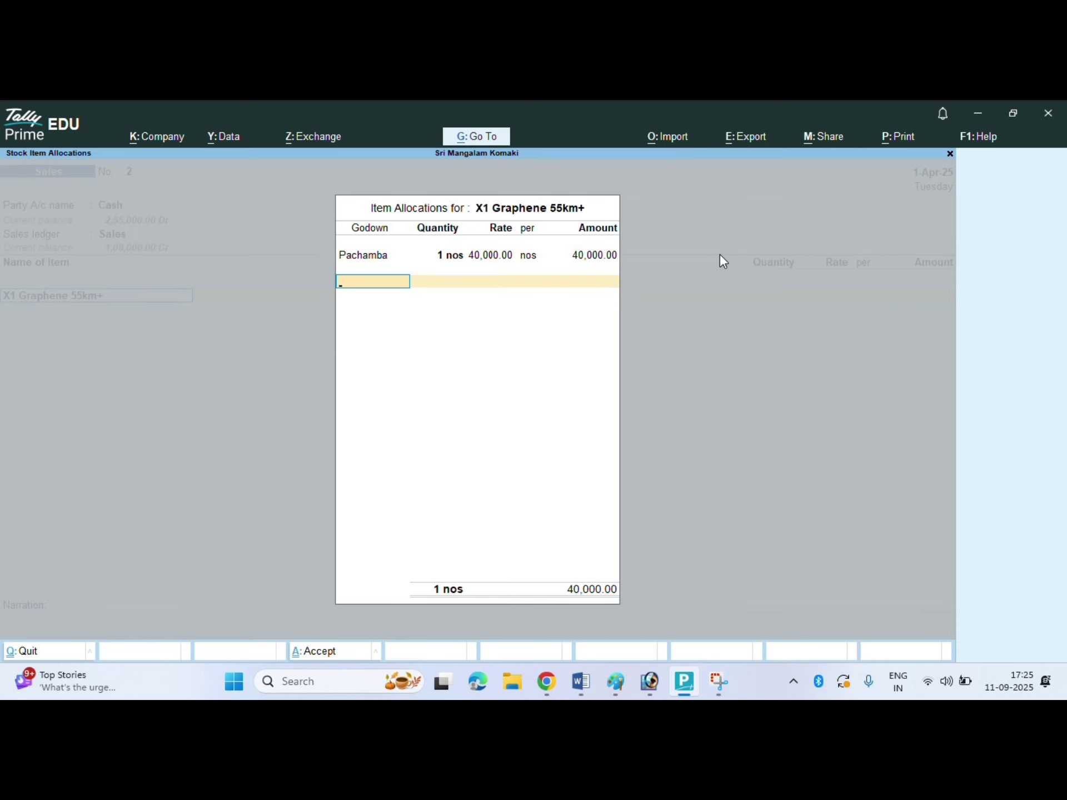
key(Return)
key(Return)
key(Return)
key(Return)
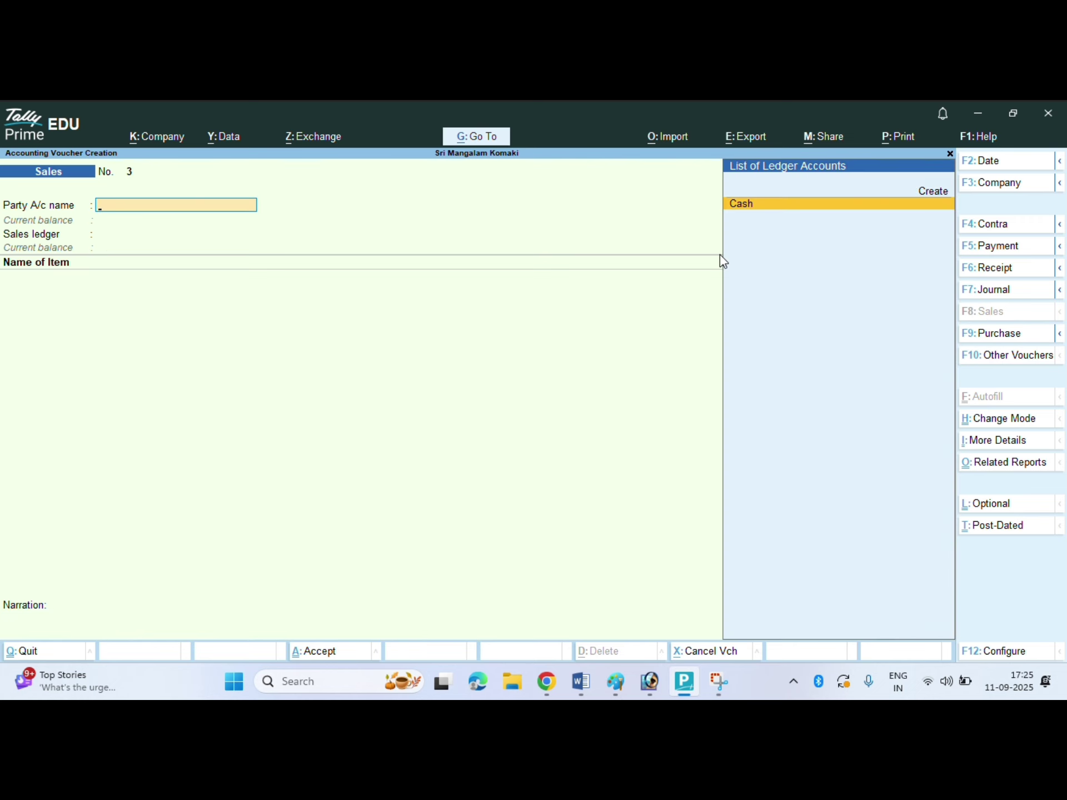
- Print sales voucher No. 1 to a PDF file named BILL
key(Page_Up)
key(Page_Up)
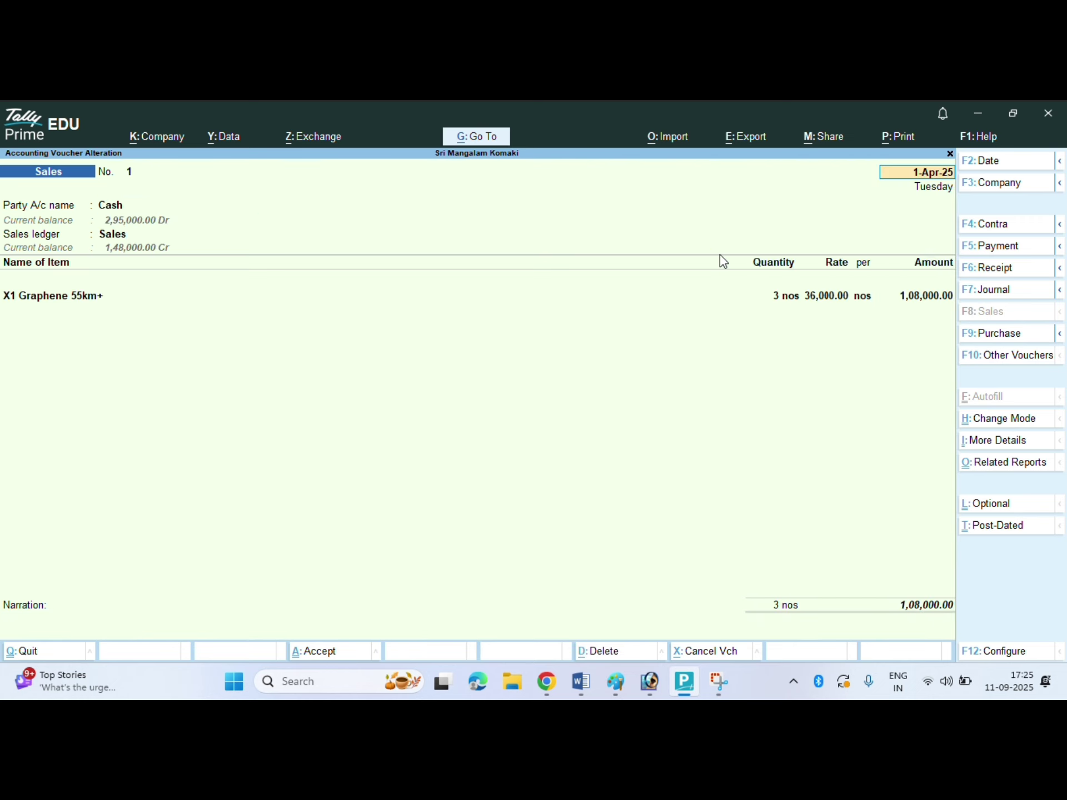
key(Page_Up)
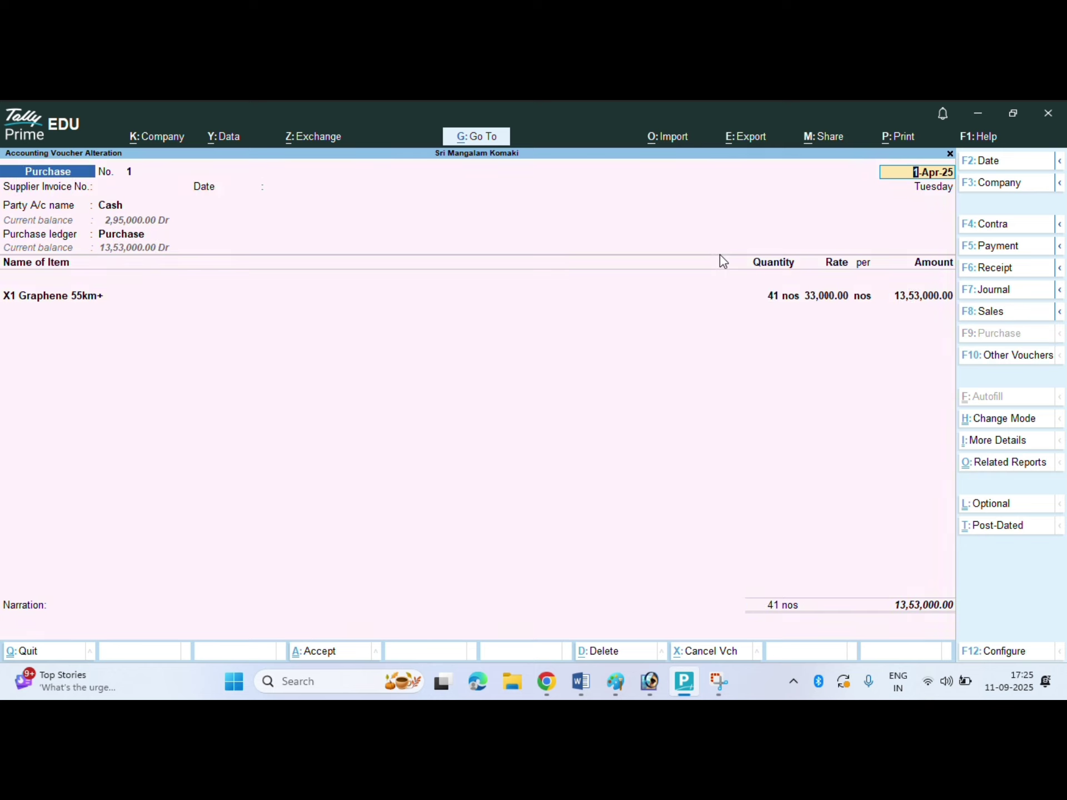
key(Page_Down)
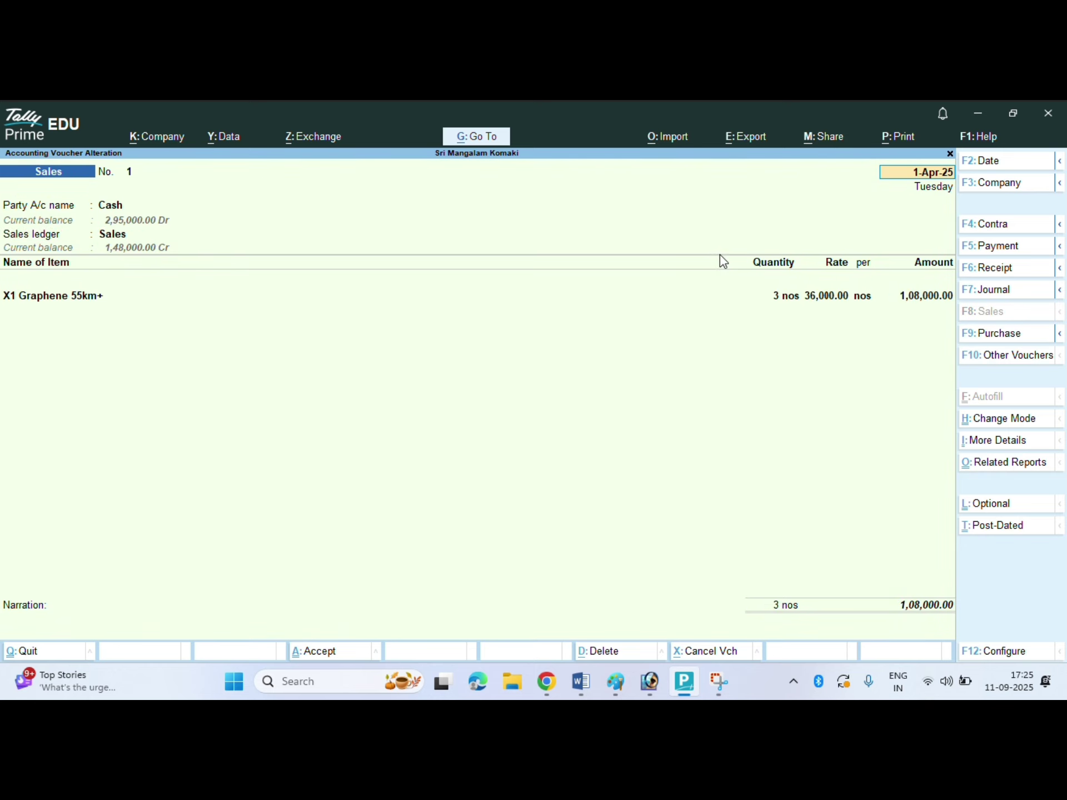
key(alt+p)
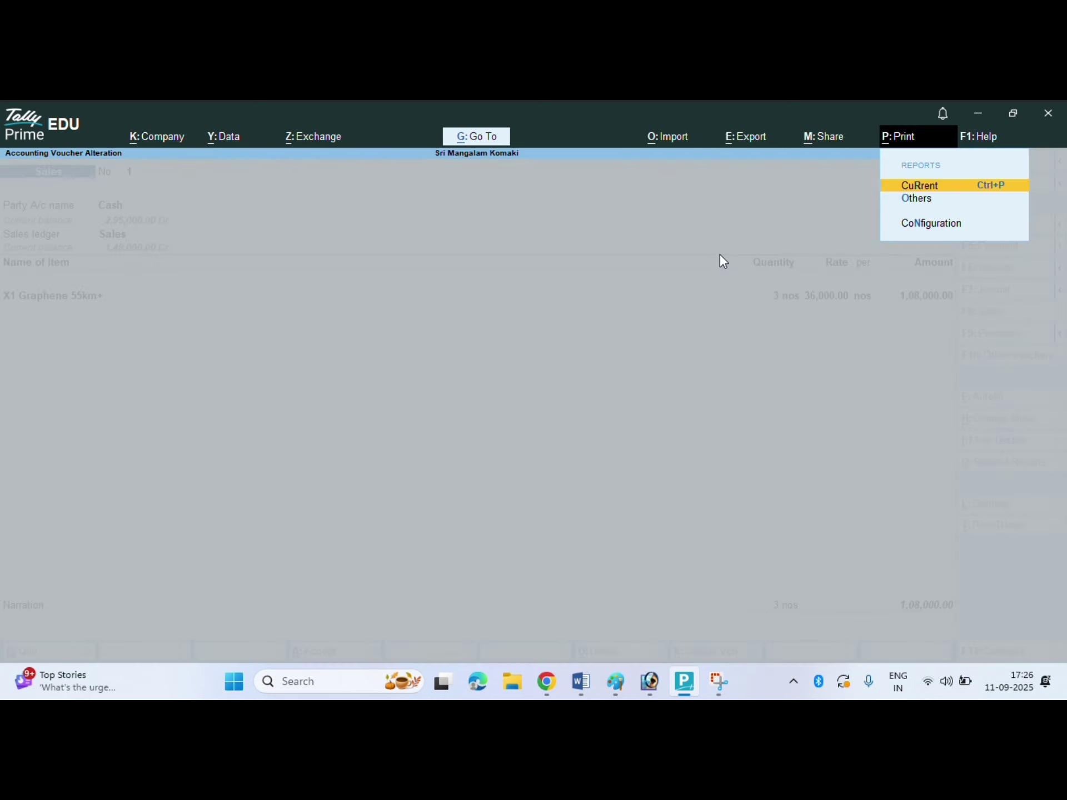
key(Escape)
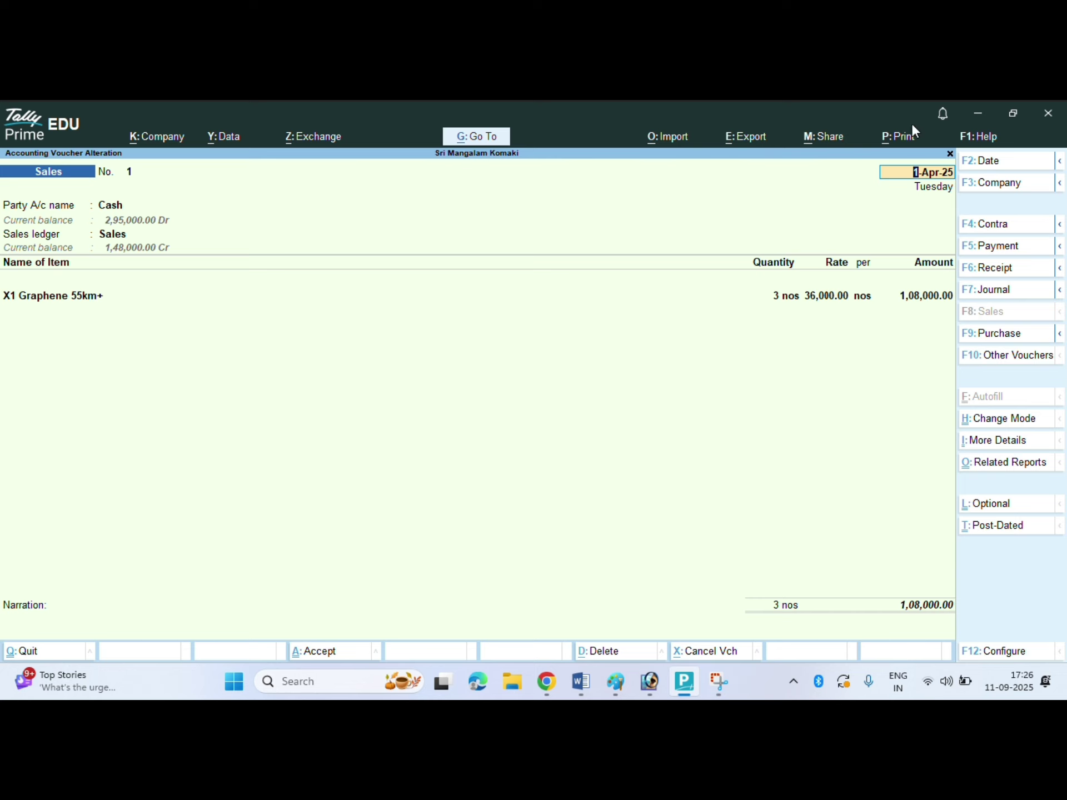
click(914, 140)
click(903, 185)
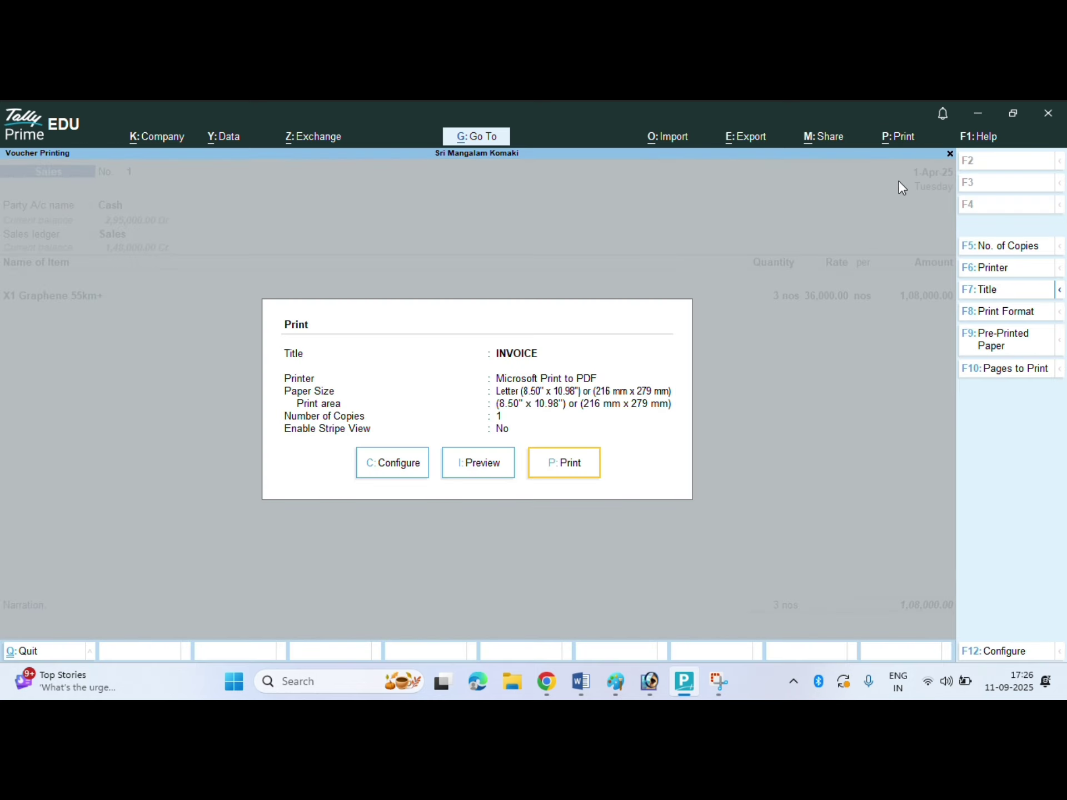
click(581, 477)
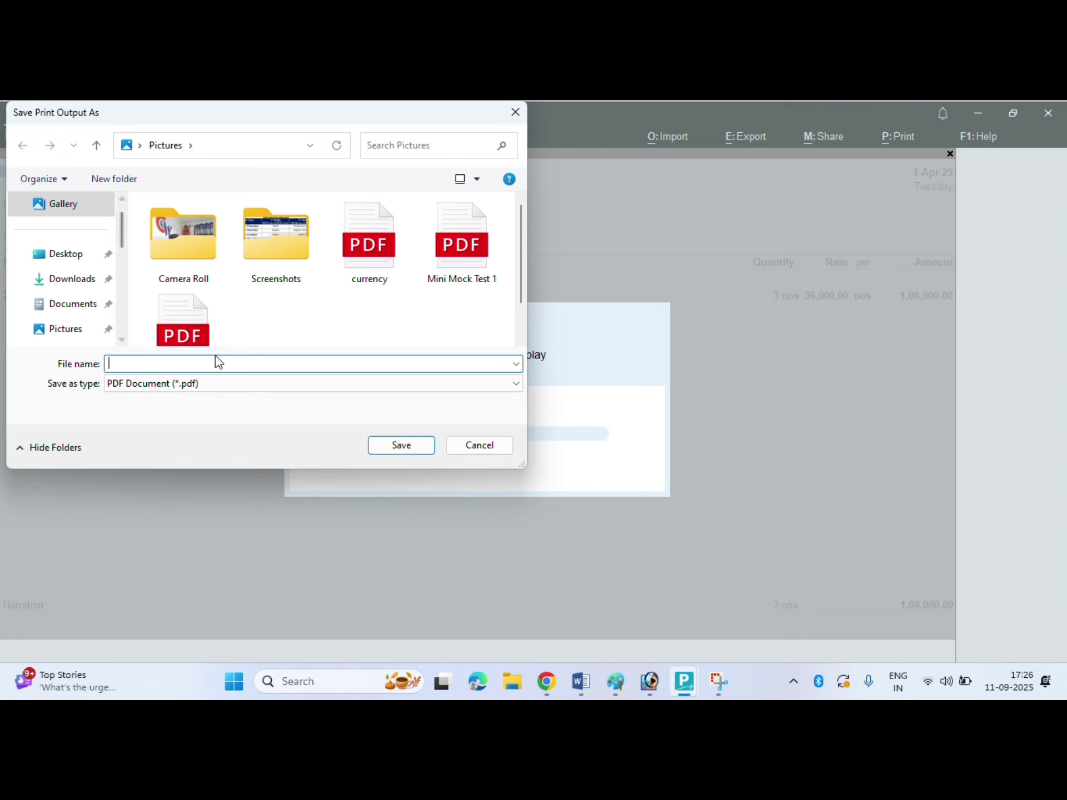
text(BILL)
key(Return)
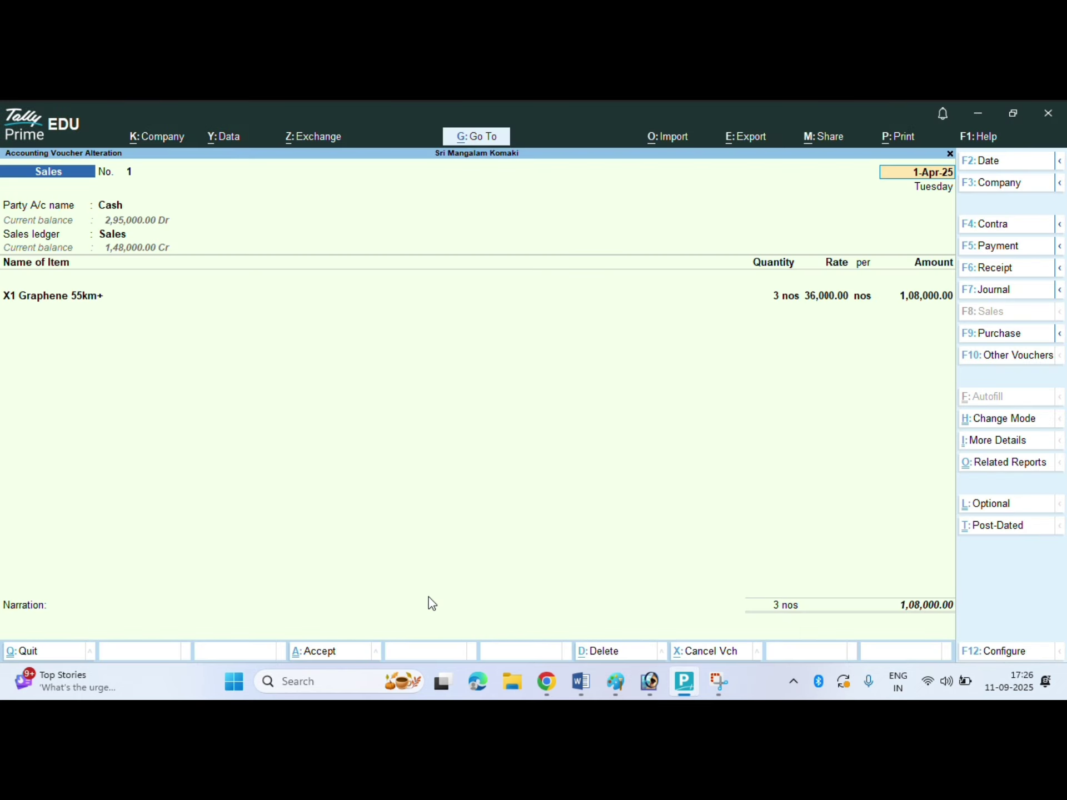
- Open BILL.pdf from the Pictures folder in File Explorer
click(514, 687)
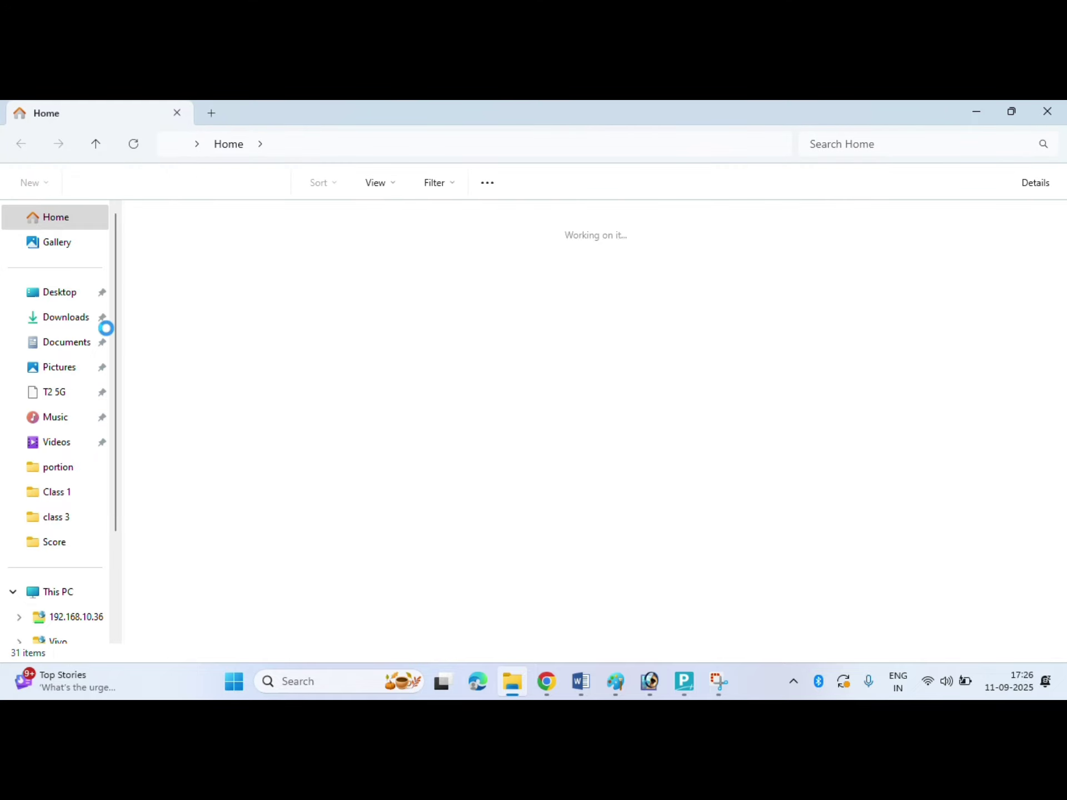
click(58, 391)
click(65, 367)
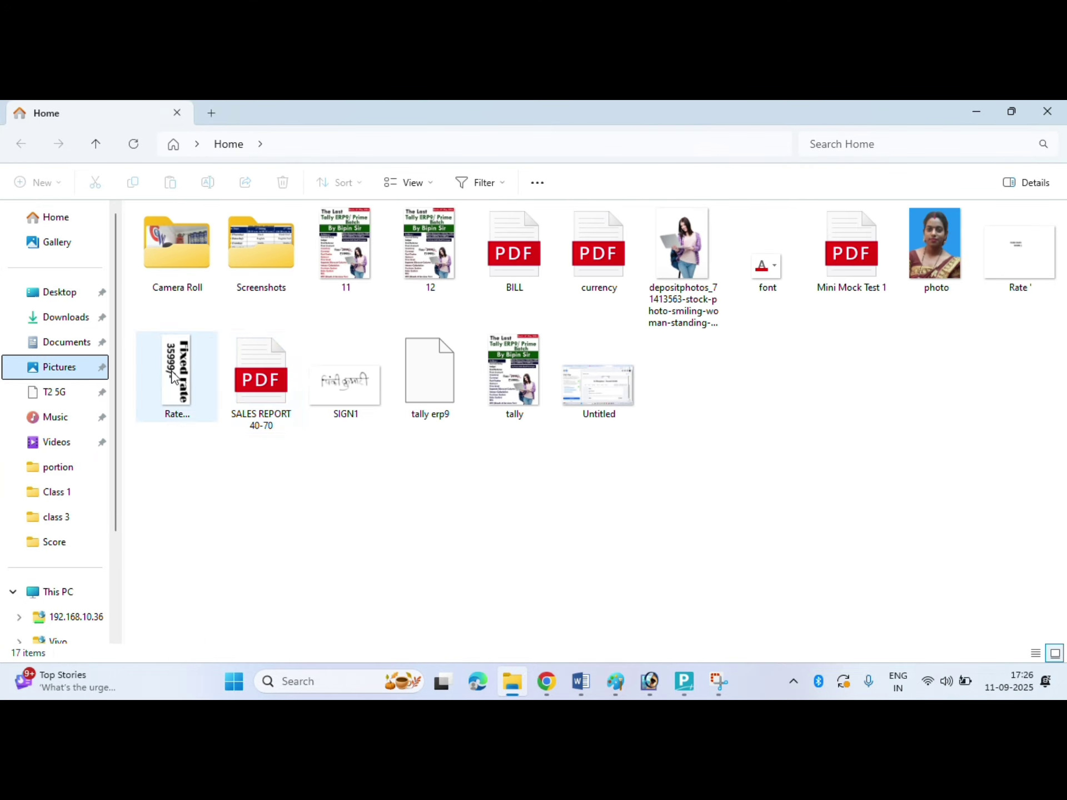
double_click(526, 254)
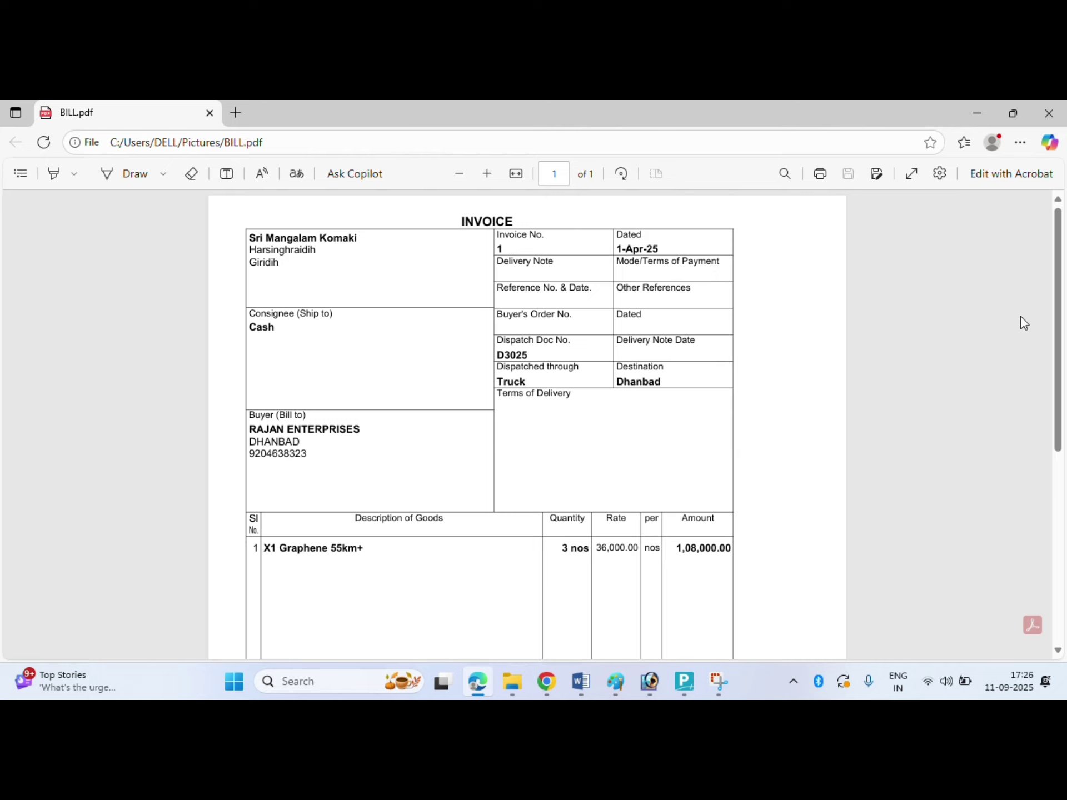
- Scroll through the BILL.pdf invoice, then close Edge and return to TallyPrime
drag(1062, 330, 1061, 483)
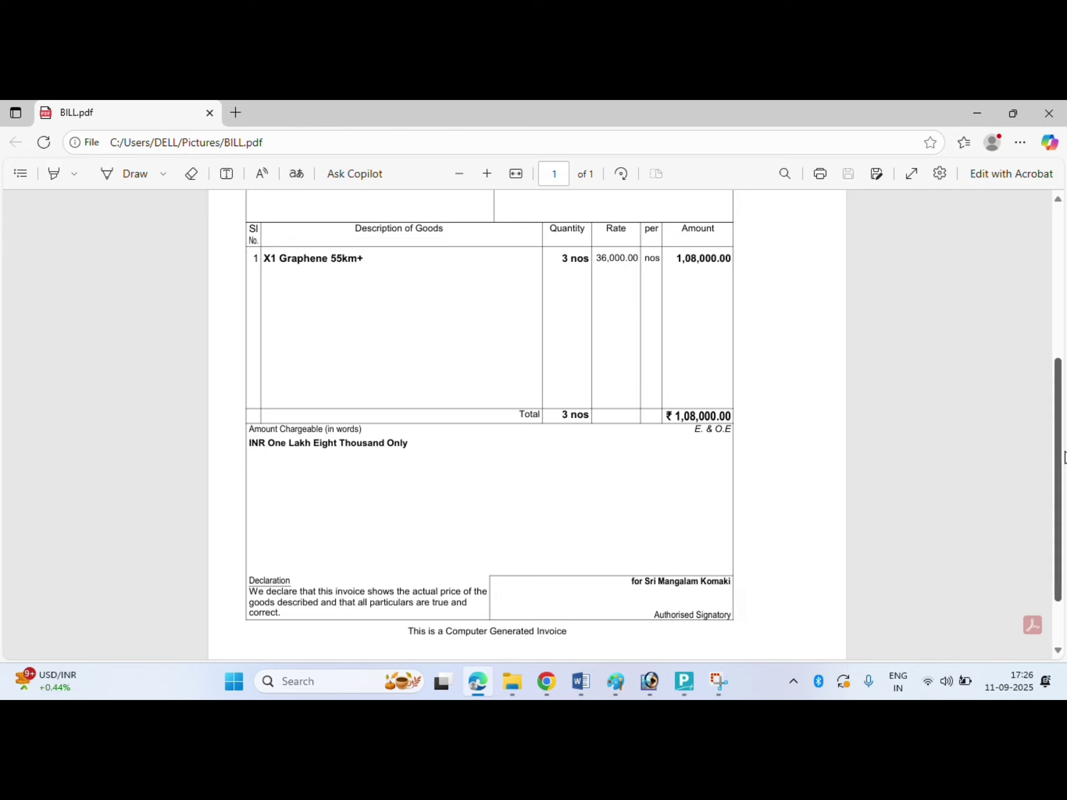
scroll(1062, 478, down, 2)
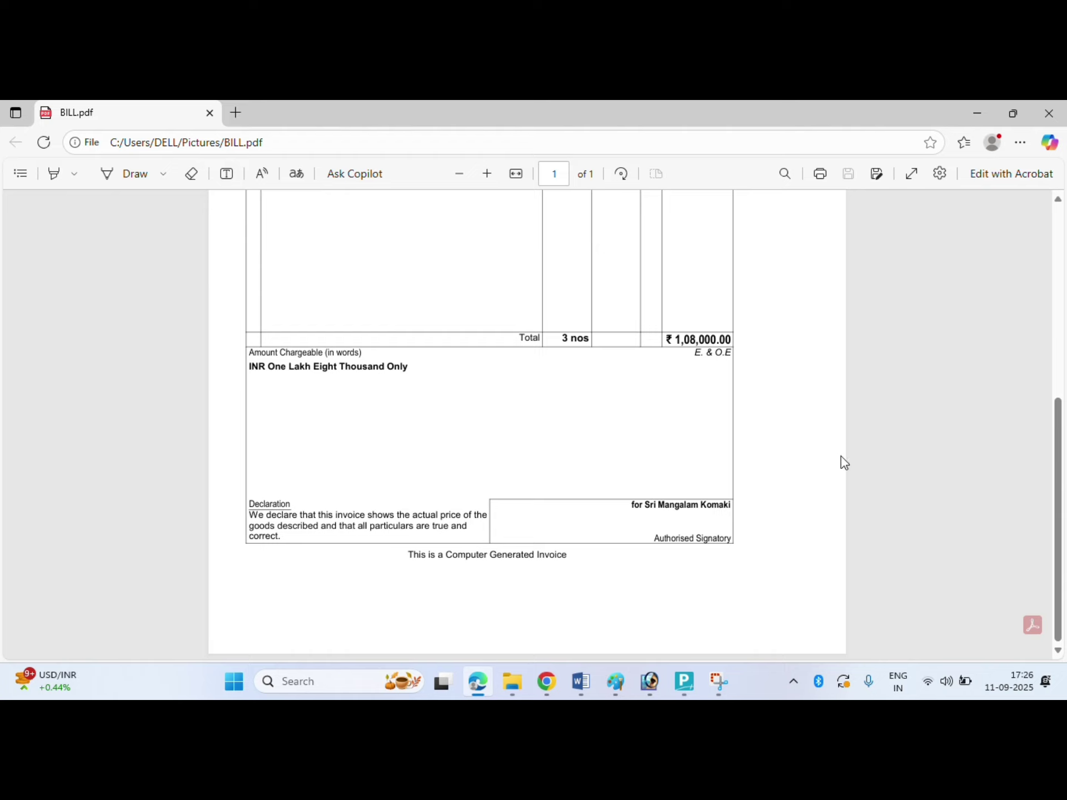
drag(1060, 588, 1032, 355)
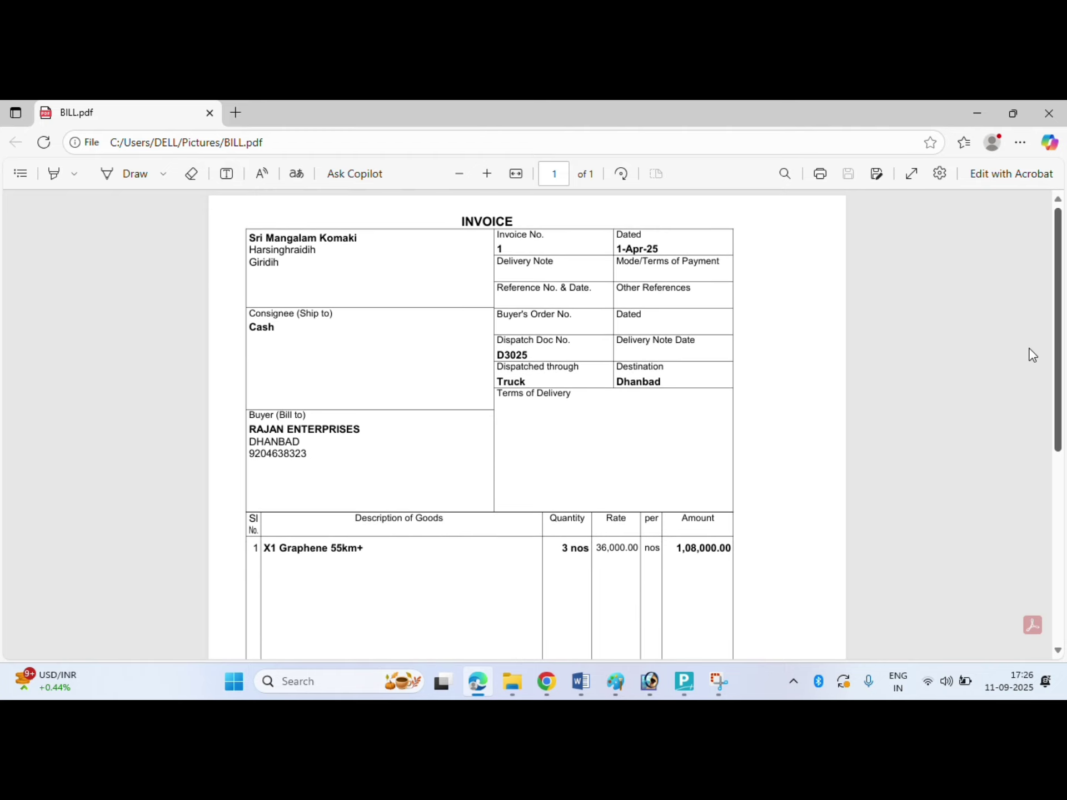
click(1048, 113)
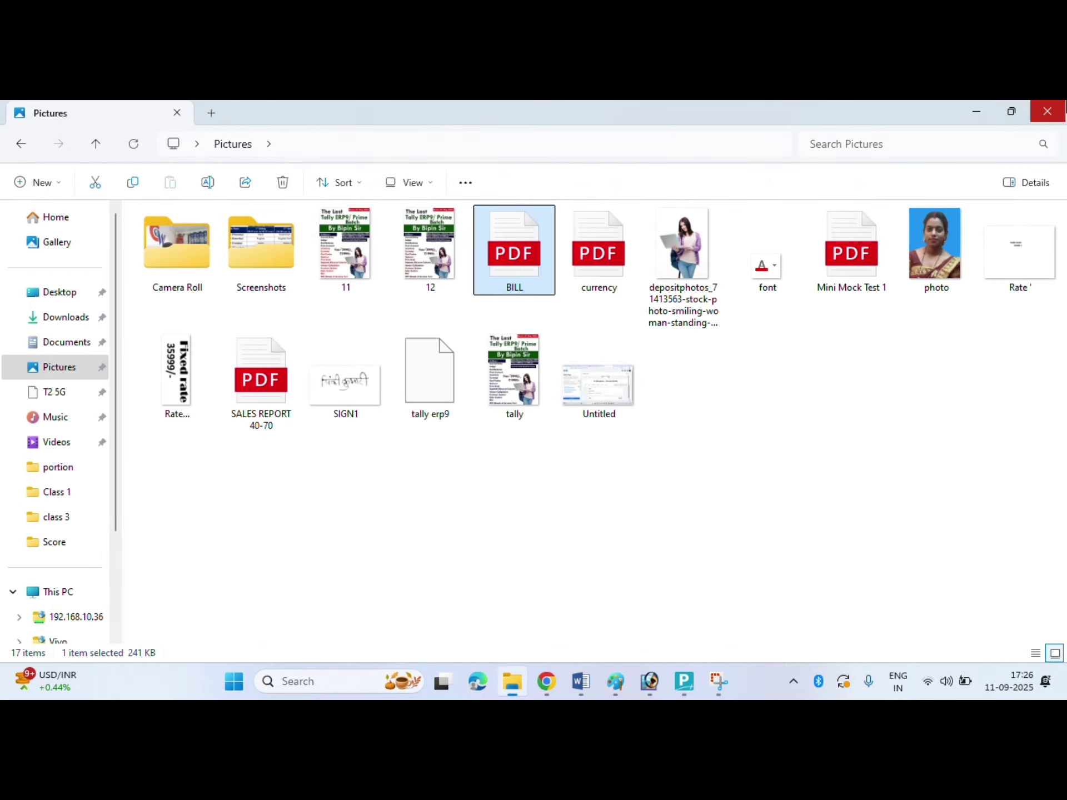
click(691, 674)
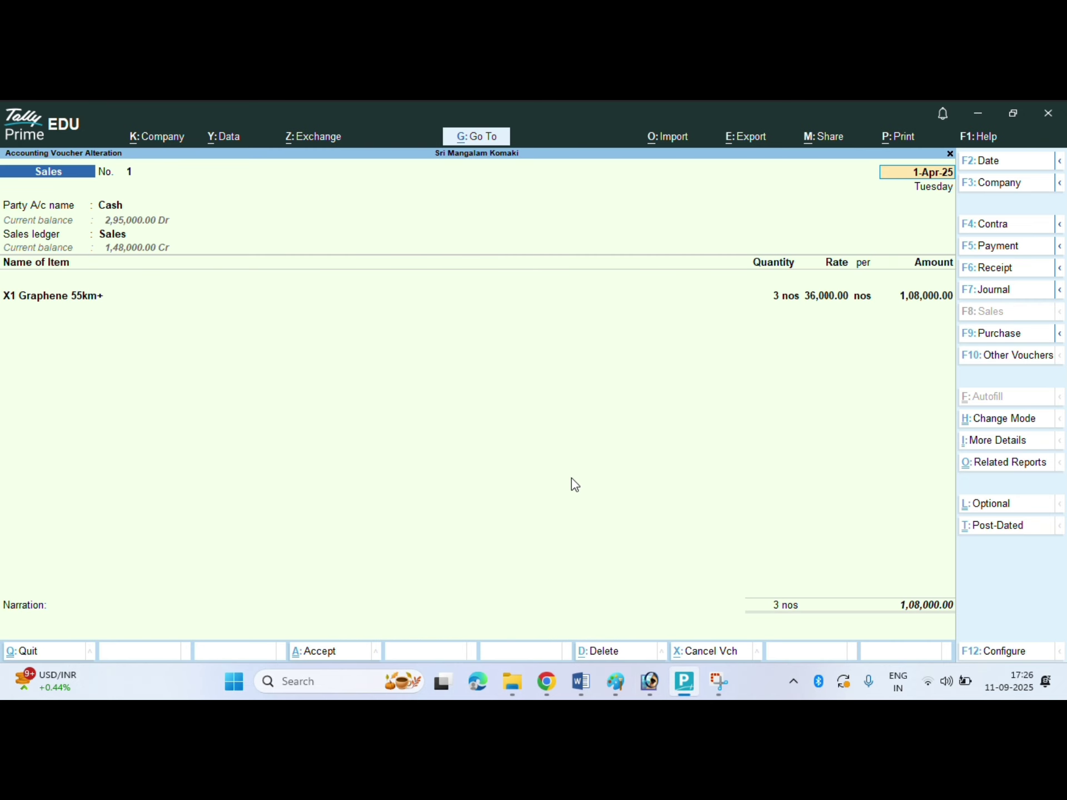